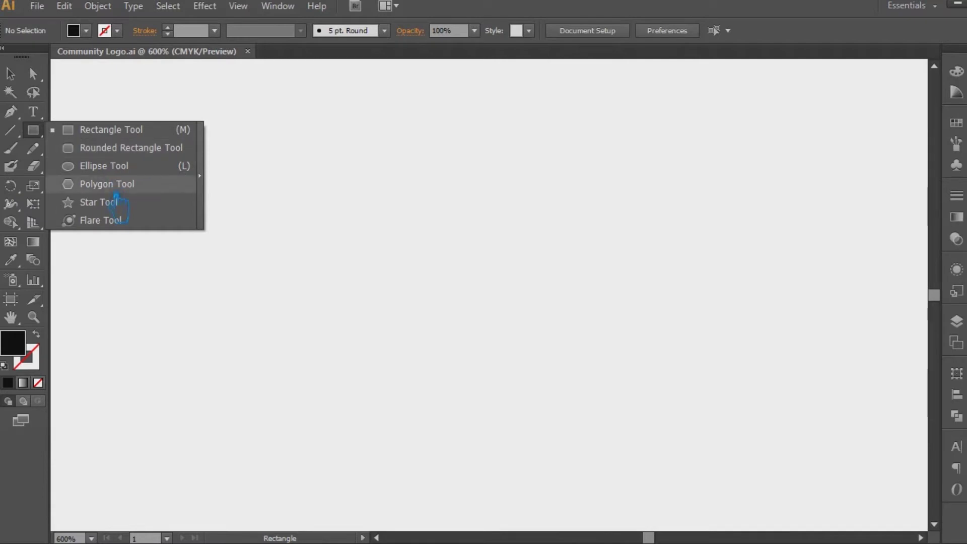
Draw a solid black three-sided polygon (triangle) on the artboard.
click(119, 184)
key(ctrl+z)
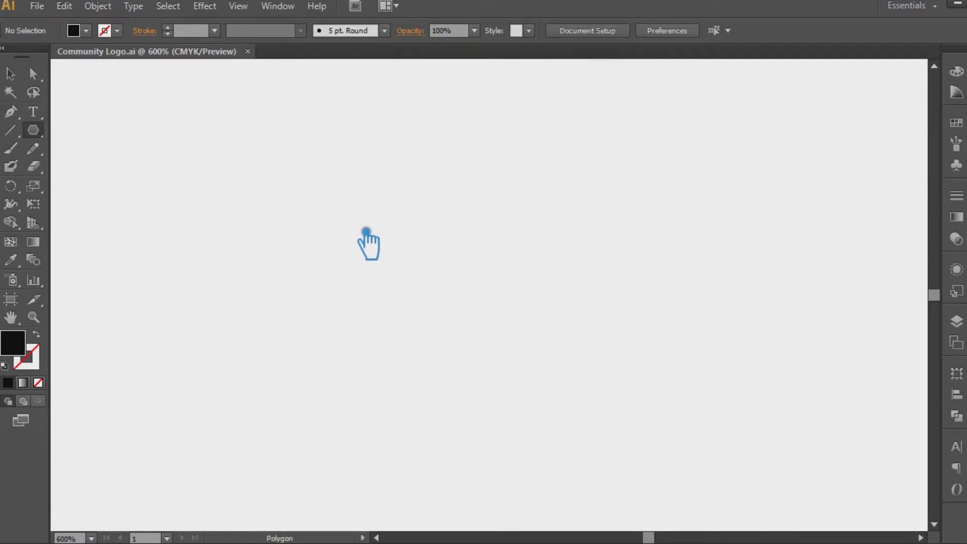
click(366, 232)
click(495, 312)
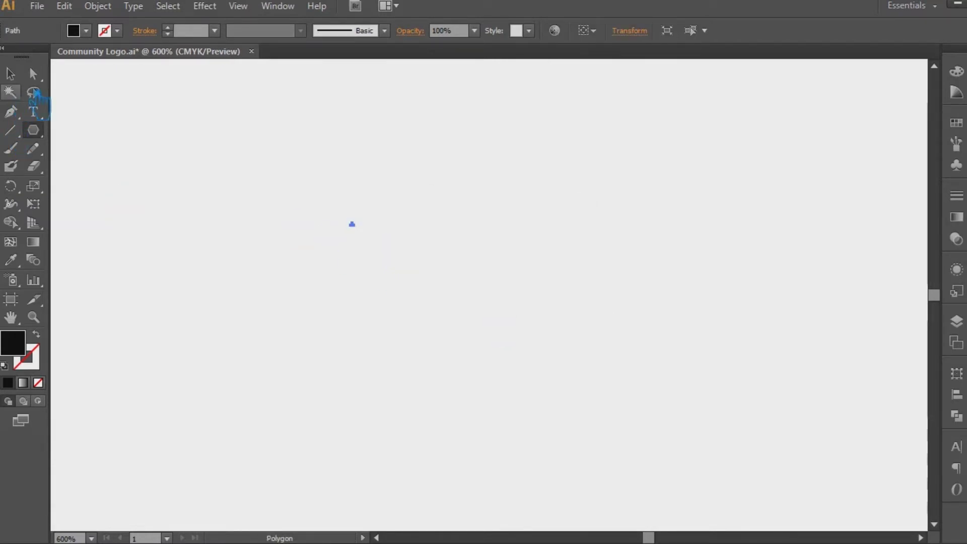
key(ctrl+z)
click(430, 216)
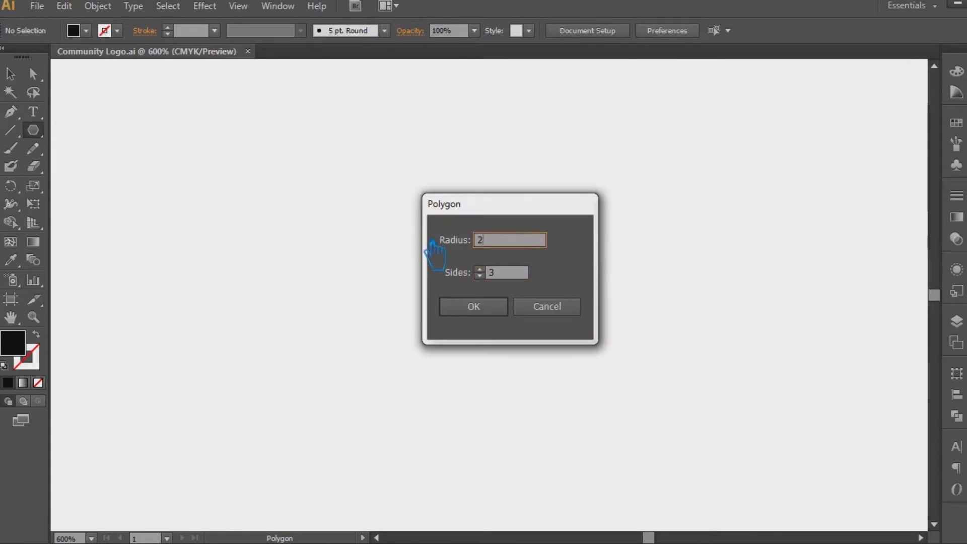
click(502, 308)
click(10, 74)
click(593, 224)
Reflect the triangle horizontally so it points downward, and move it lower on the page.
click(444, 232)
right_click(444, 232)
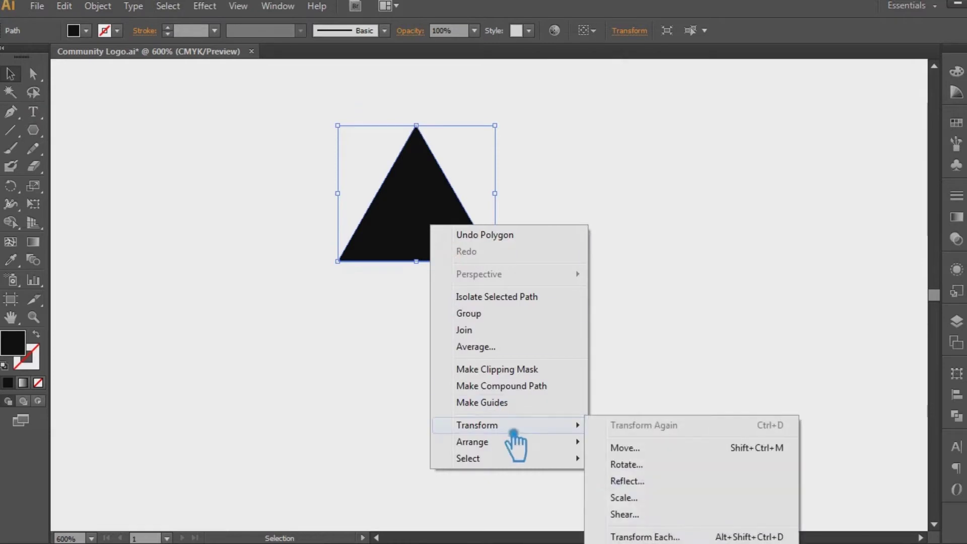
click(624, 462)
click(207, 162)
click(304, 327)
click(453, 380)
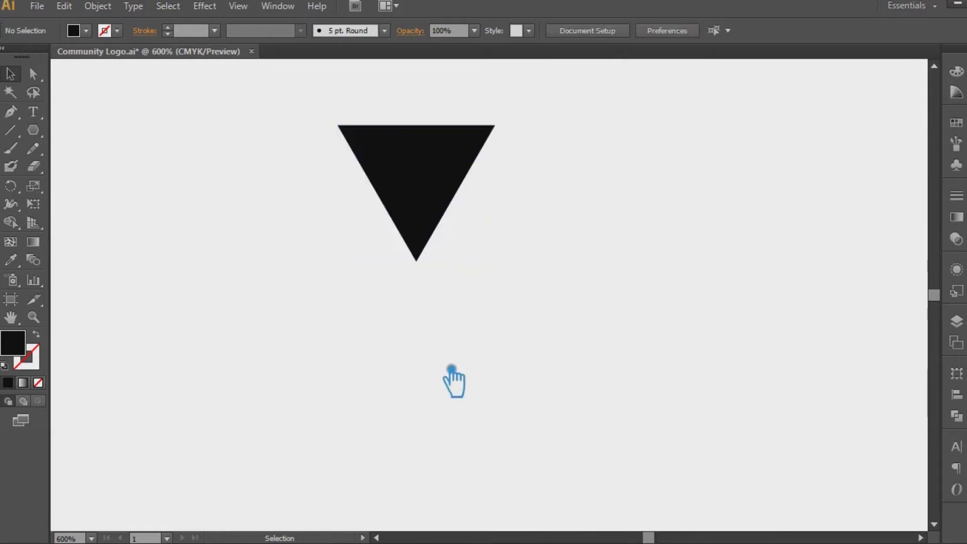
drag(422, 188, 431, 256)
click(607, 255)
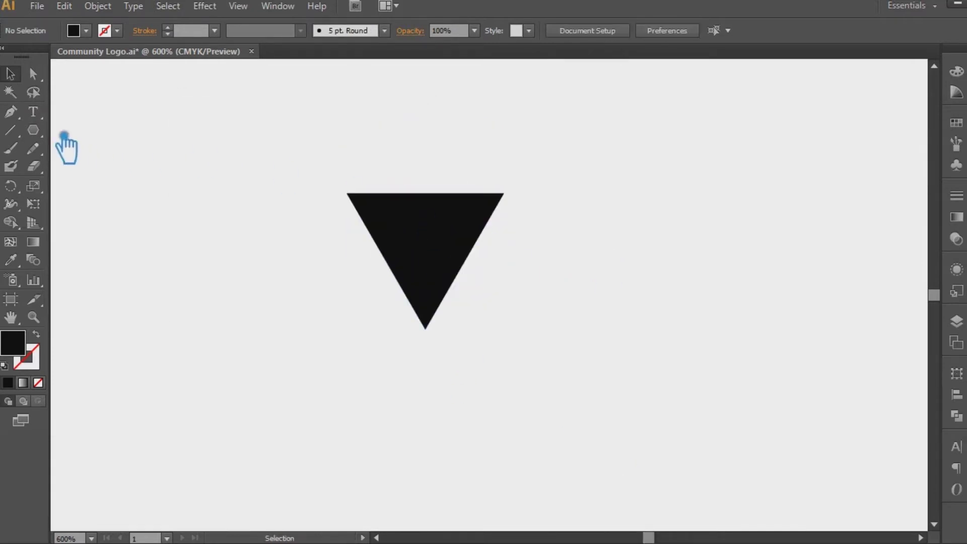
drag(32, 130, 95, 162)
Draw a circle and position it over the triangle's top edge.
drag(363, 199, 518, 202)
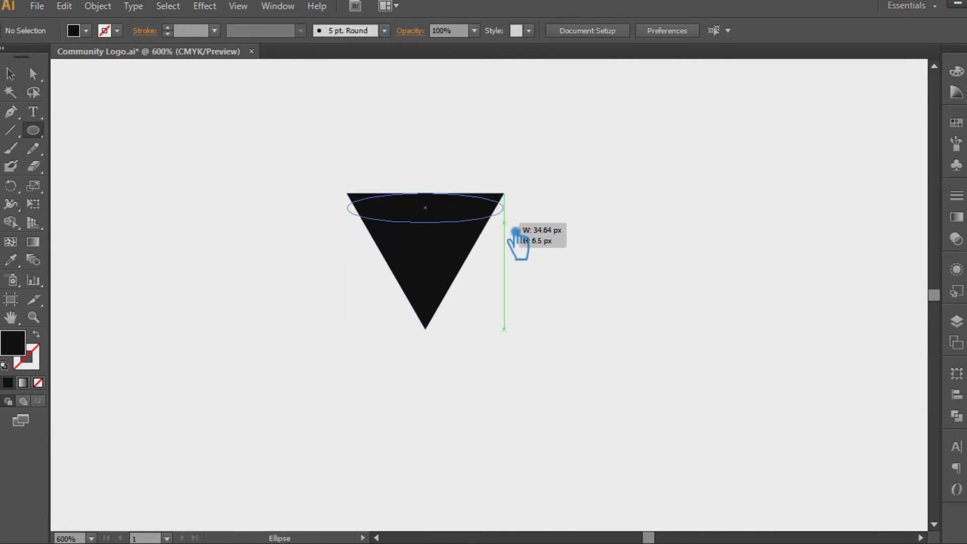
drag(519, 202, 501, 236)
key(v)
drag(443, 254, 444, 355)
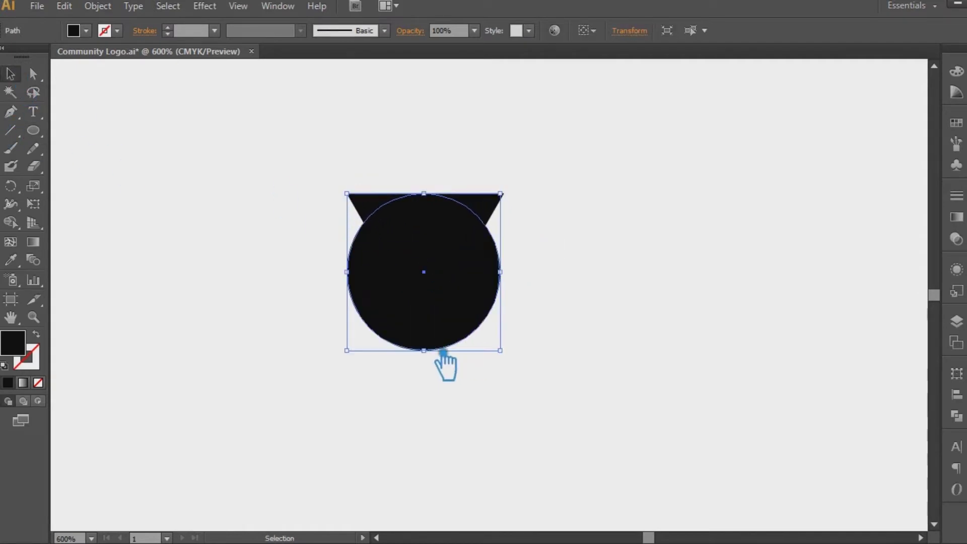
Fill the circle dark grey at 50% opacity and nudge it up.
double_click(24, 350)
click(447, 227)
click(800, 95)
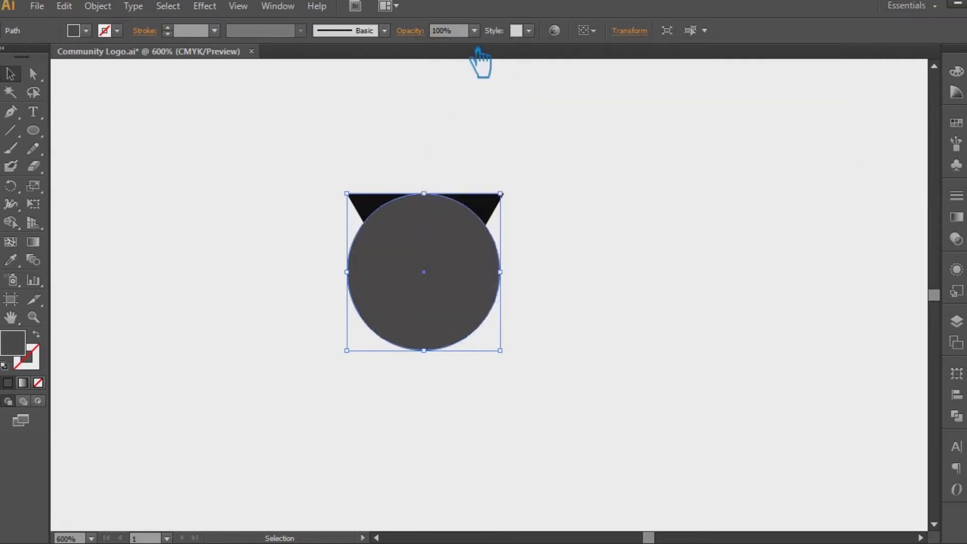
click(474, 30)
click(508, 135)
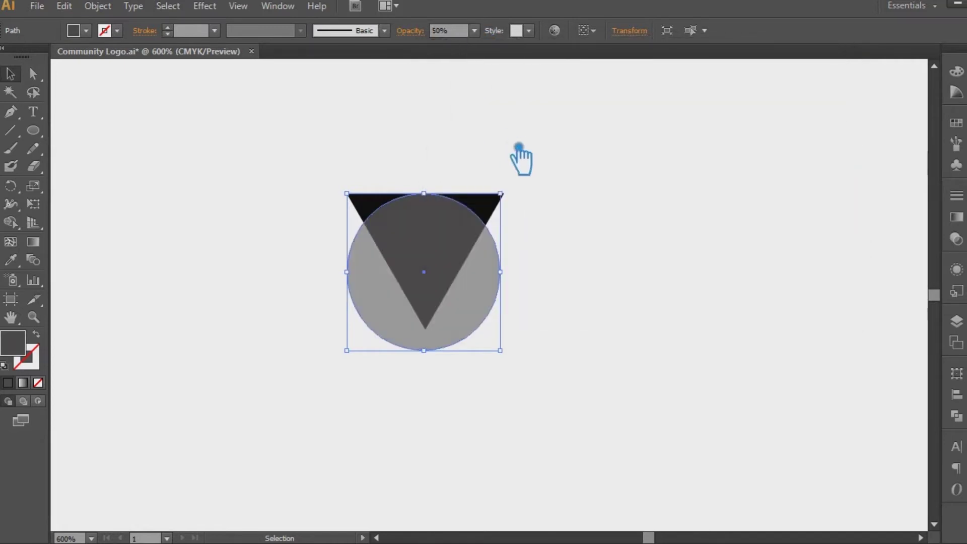
key(Up)
key(Up)
key(Up)
key(Up)
key(Up)
key(Up)
key(Up)
key(Up)
key(Up)
key(Up)
key(Up)
key(Up)
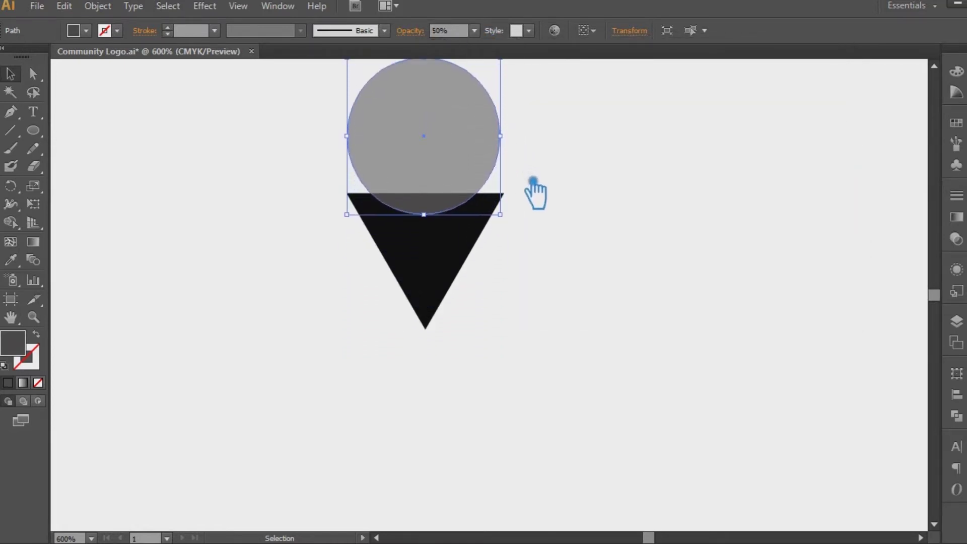
Enlarge the grey circle so it overlaps the triangle's top.
drag(514, 220, 552, 242)
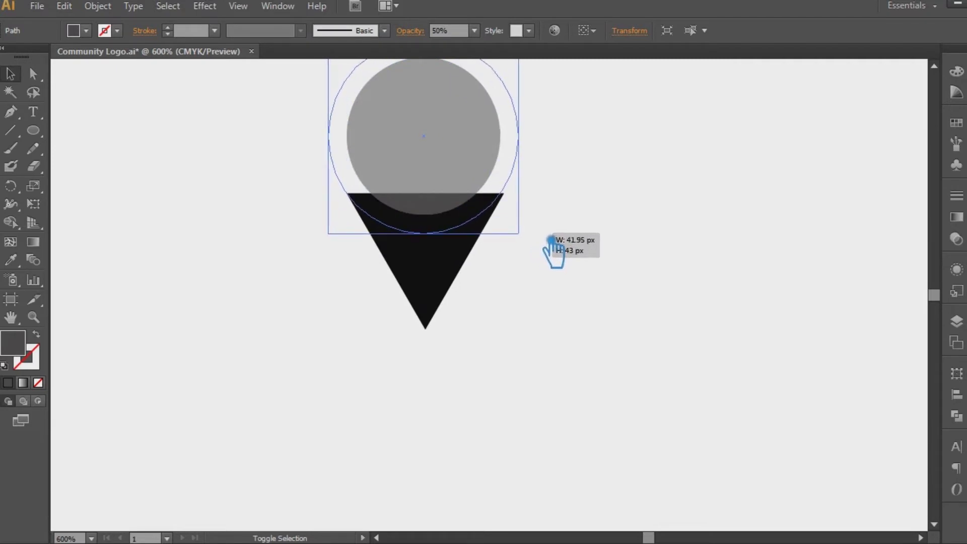
drag(554, 242, 554, 243)
key(ctrl+a)
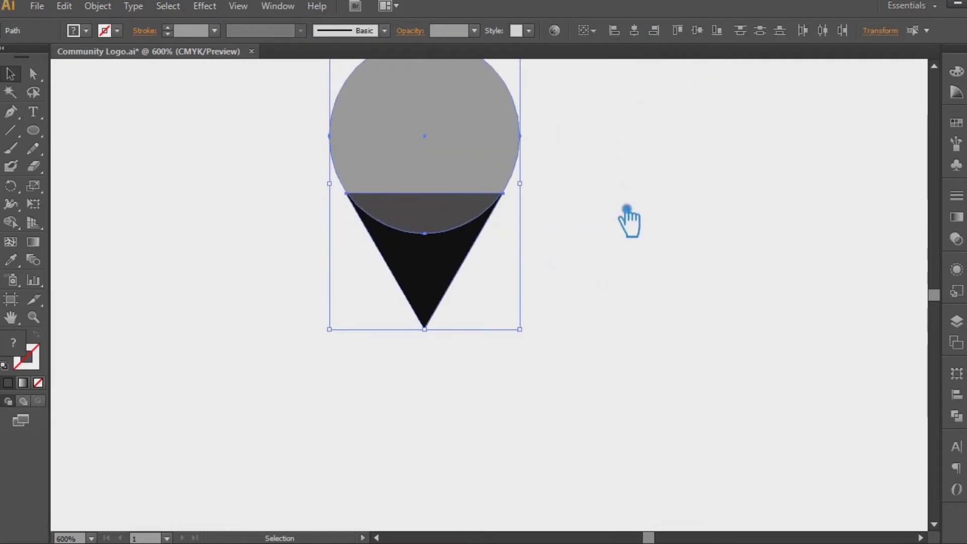
key(ctrl+equal)
key(ctrl+equal)
key(ctrl+equal)
drag(643, 207, 600, 398)
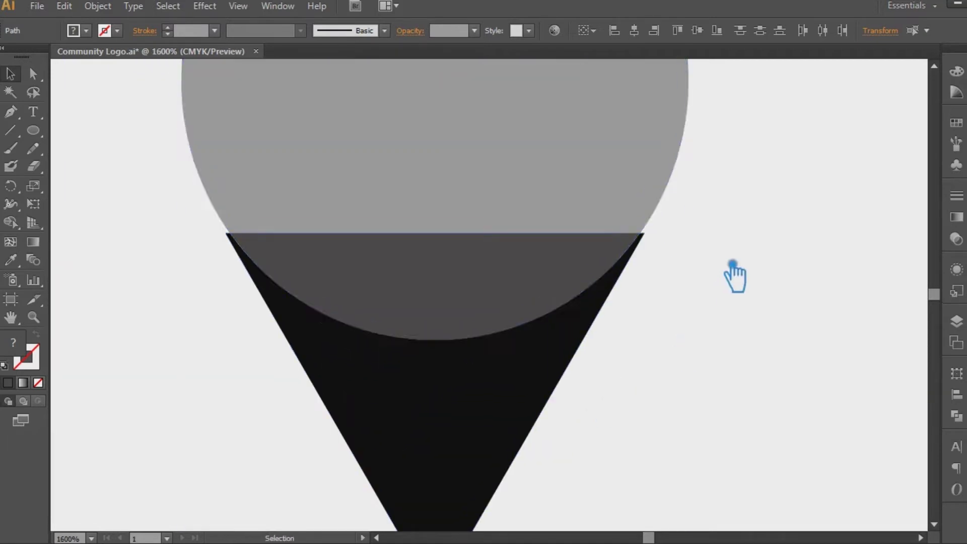
drag(729, 328, 708, 350)
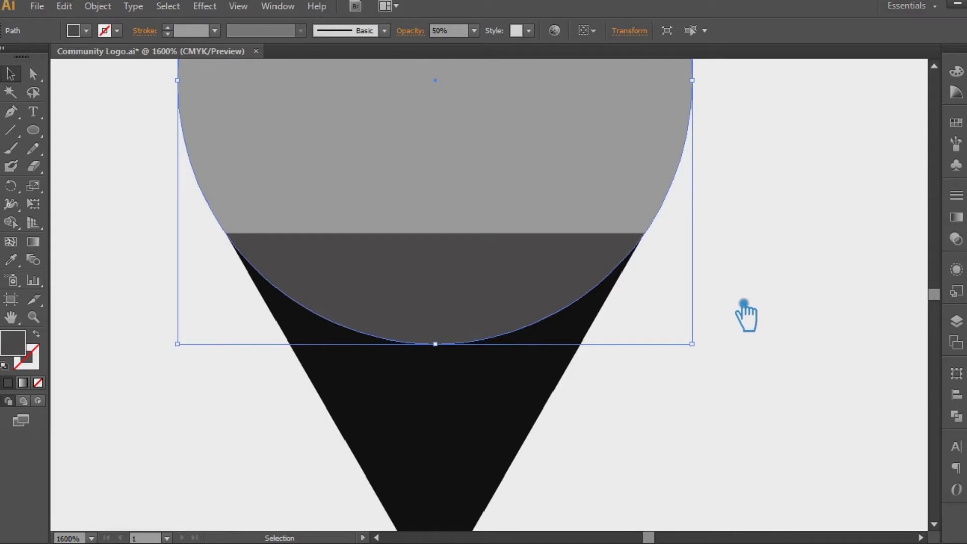
click(778, 210)
key(ctrl+1)
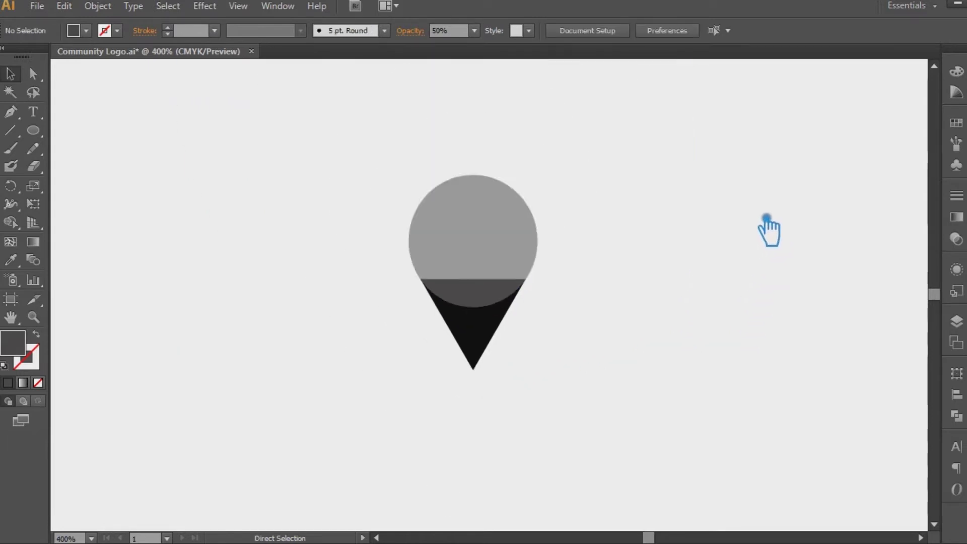
Alt-drag a spare copy of both shapes beside the artboard, then select the original pair.
drag(512, 303, 83, 340)
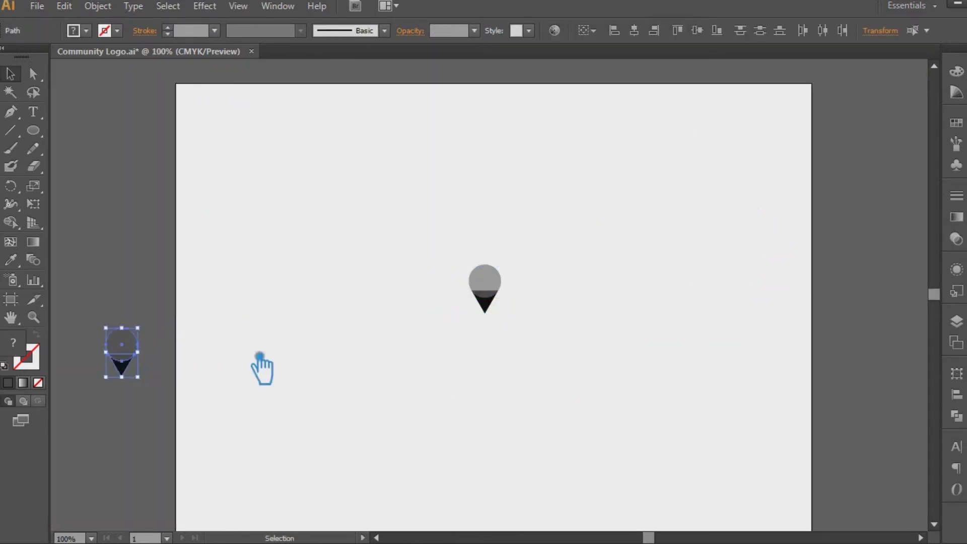
drag(411, 236, 567, 337)
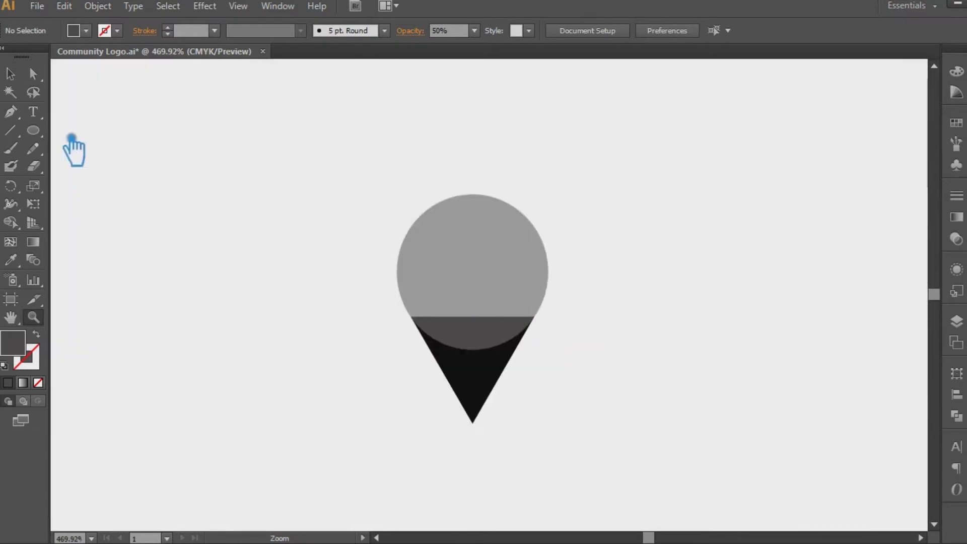
drag(630, 425, 284, 255)
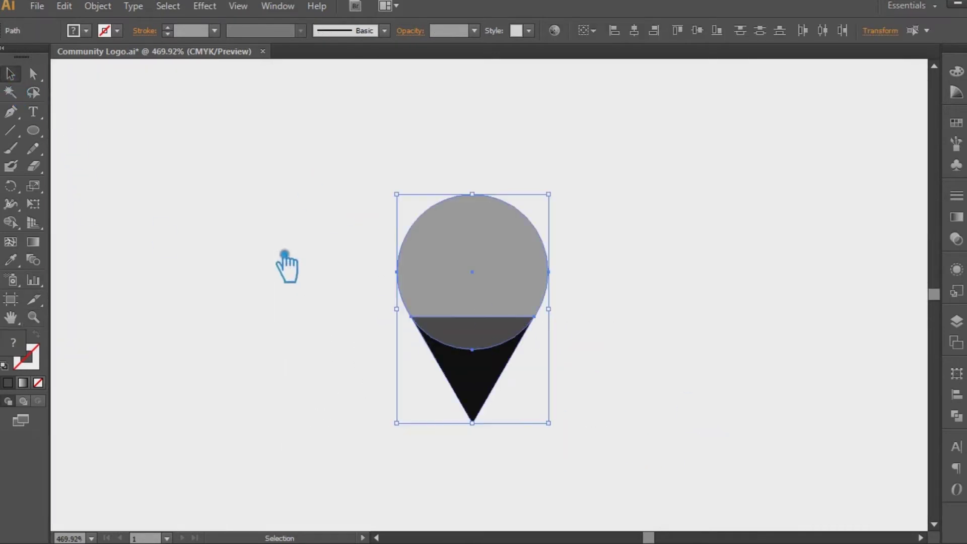
click(956, 416)
Apply Pathfinder Minus Front to cut the circle from the triangle, then reposition the curved body.
click(808, 397)
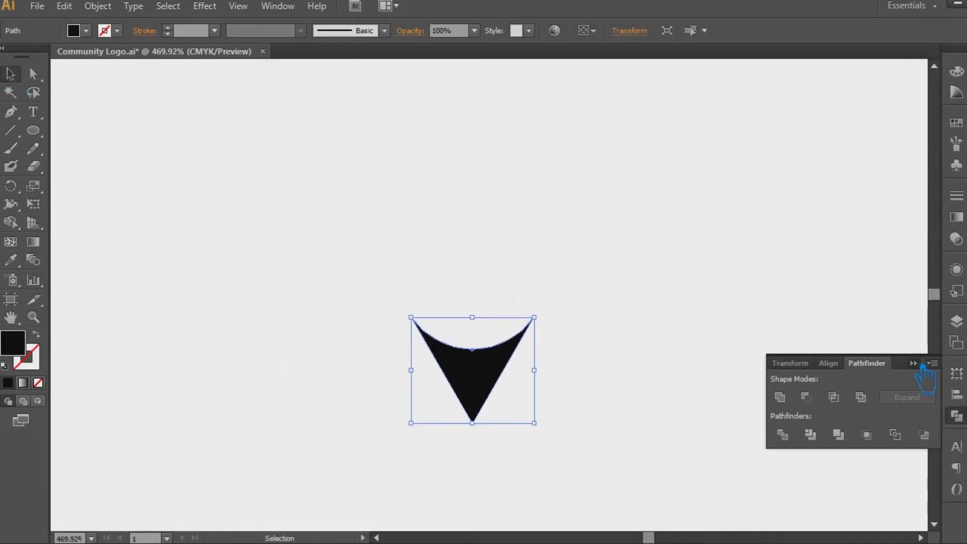
click(710, 356)
key(ctrl+equal)
drag(464, 409, 441, 353)
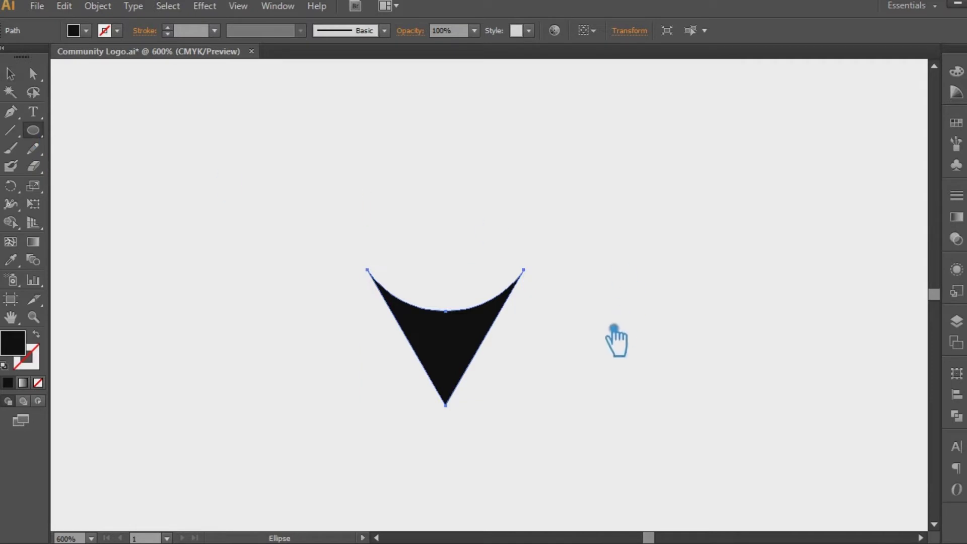
Show rulers and drag a vertical guide to the body's centre.
key(ctrl+r)
drag(396, 322, 446, 323)
drag(458, 272, 480, 287)
Move the small circle up the guide above the body and make a 0.5 pt outline ring.
click(478, 237)
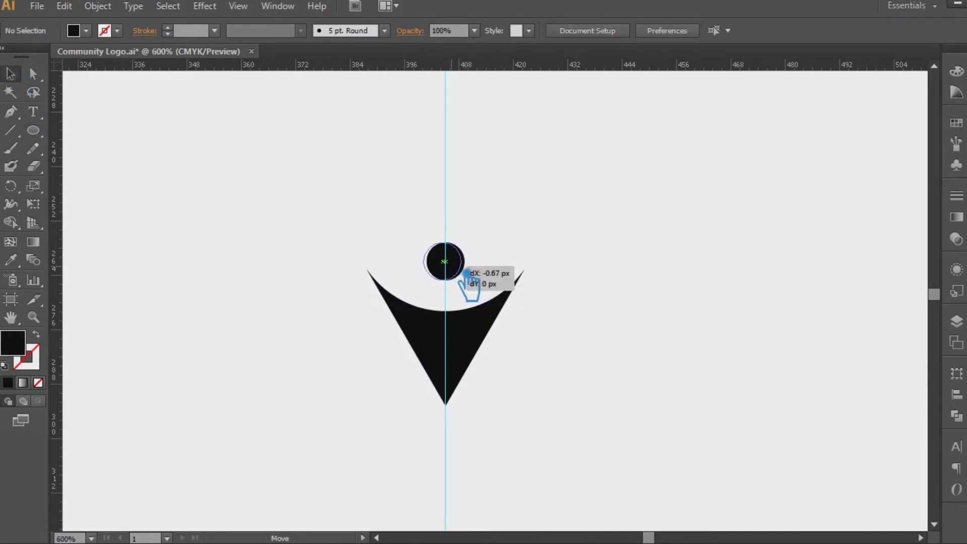
mouse_move(461, 275)
mouse_down()
mouse_move(581, 235)
mouse_move(472, 252)
mouse_move(470, 274)
mouse_up()
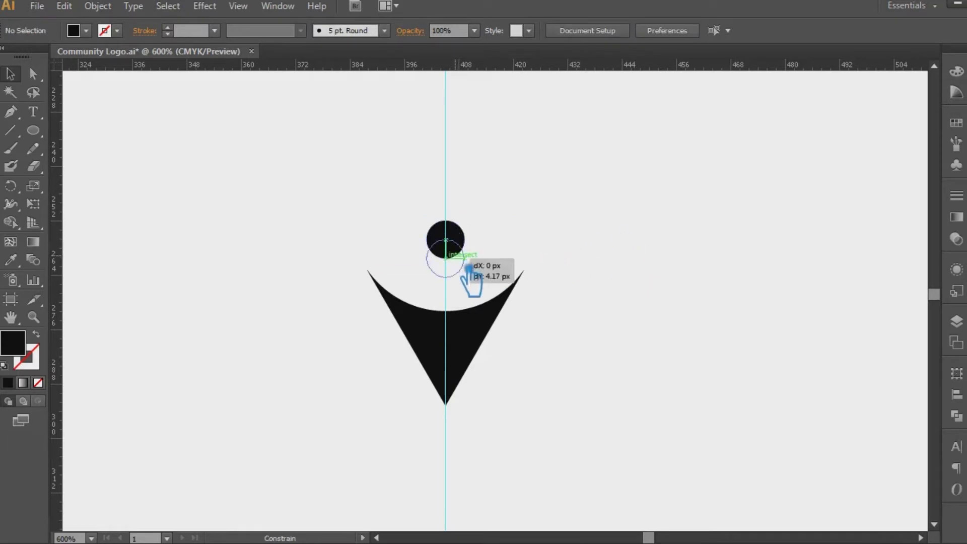
drag(483, 254, 486, 250)
key(shift+x)
click(214, 30)
click(247, 83)
click(653, 229)
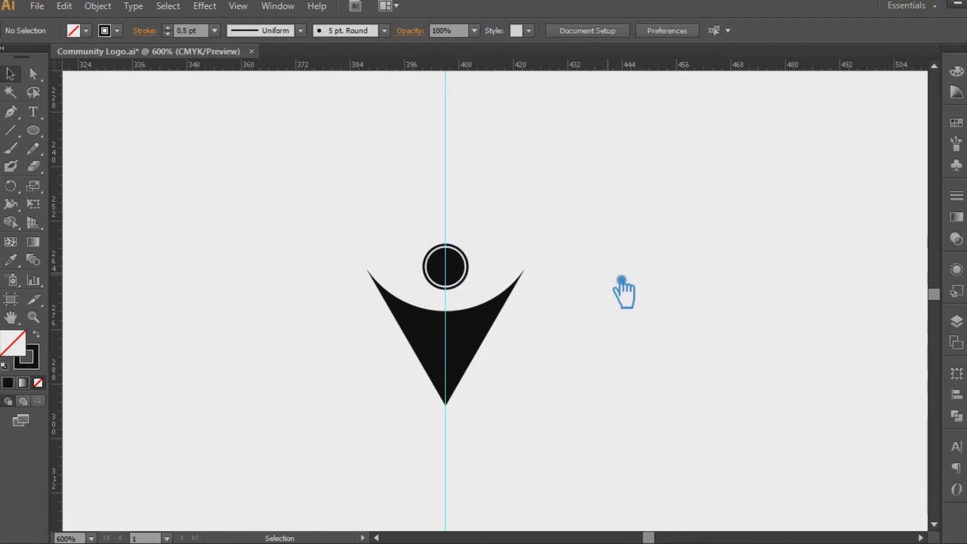
Scale a larger ring around the head, leaving a gap, and delete the extra outermost ring.
key(ctrl+plus)
key(ctrl+plus)
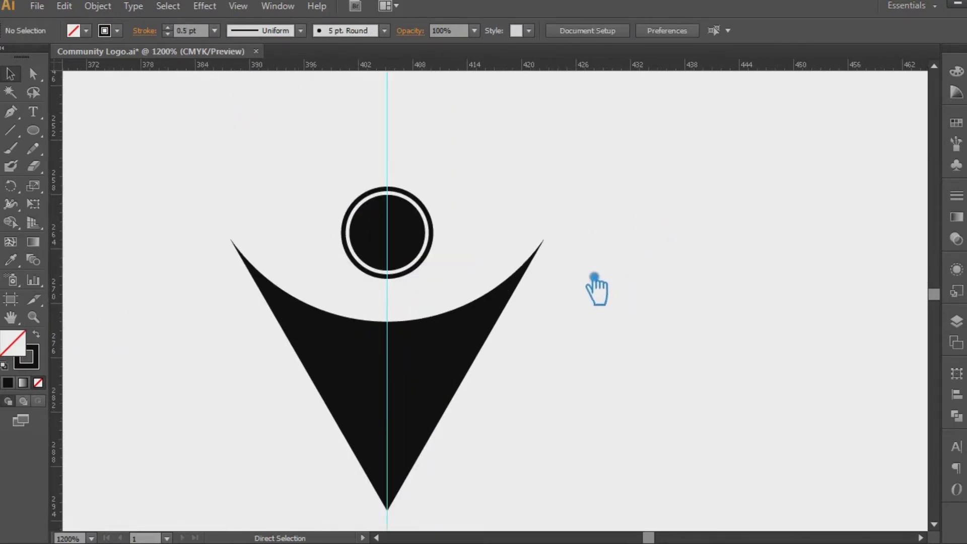
click(453, 229)
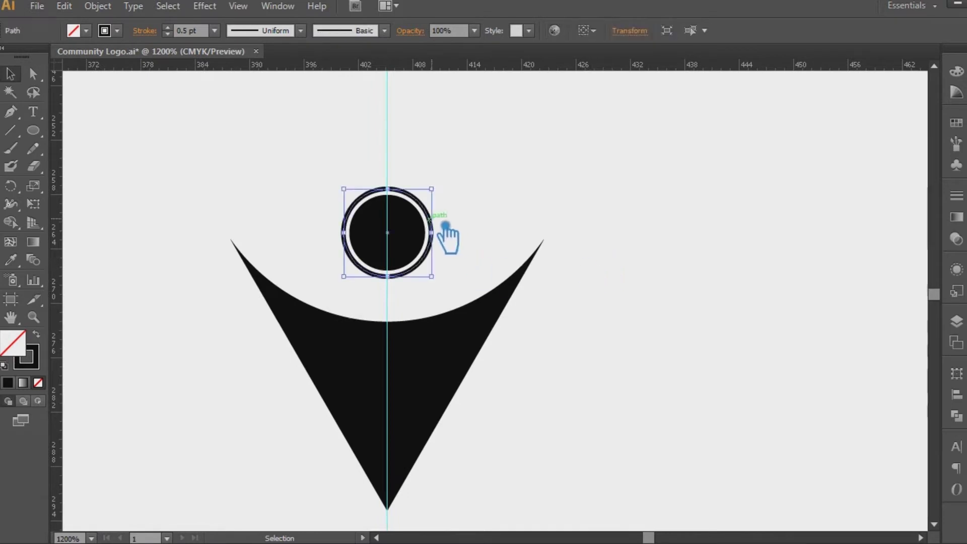
shift+click(445, 199)
drag(442, 196, 454, 184)
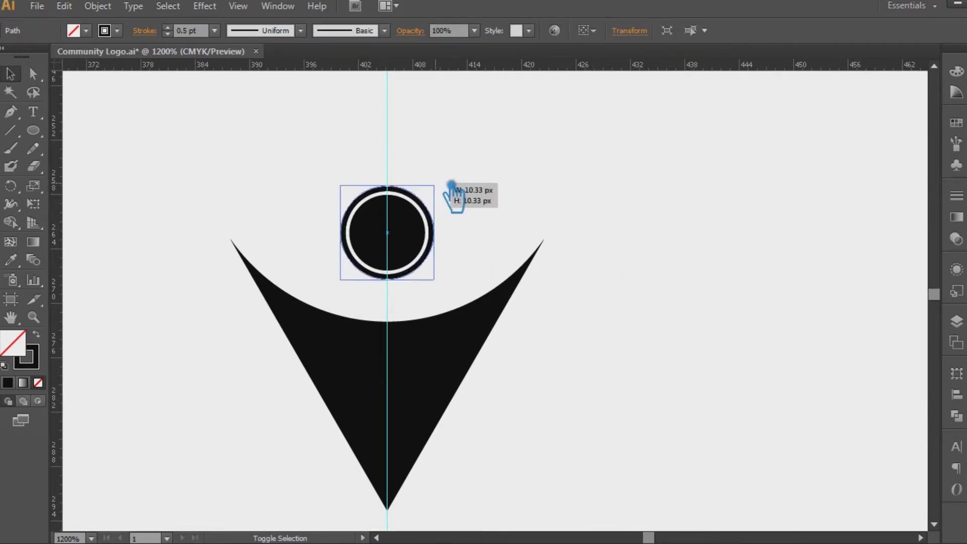
click(511, 197)
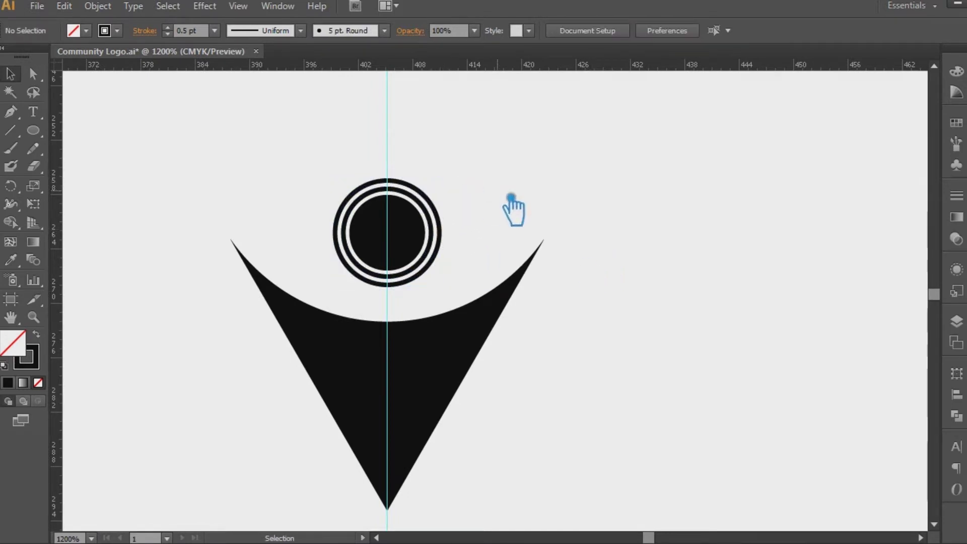
click(442, 217)
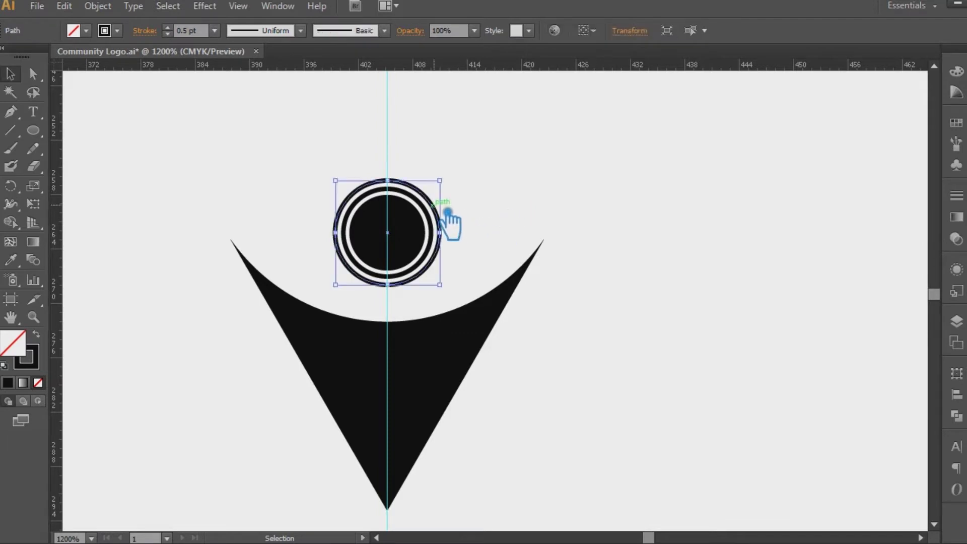
key(Delete)
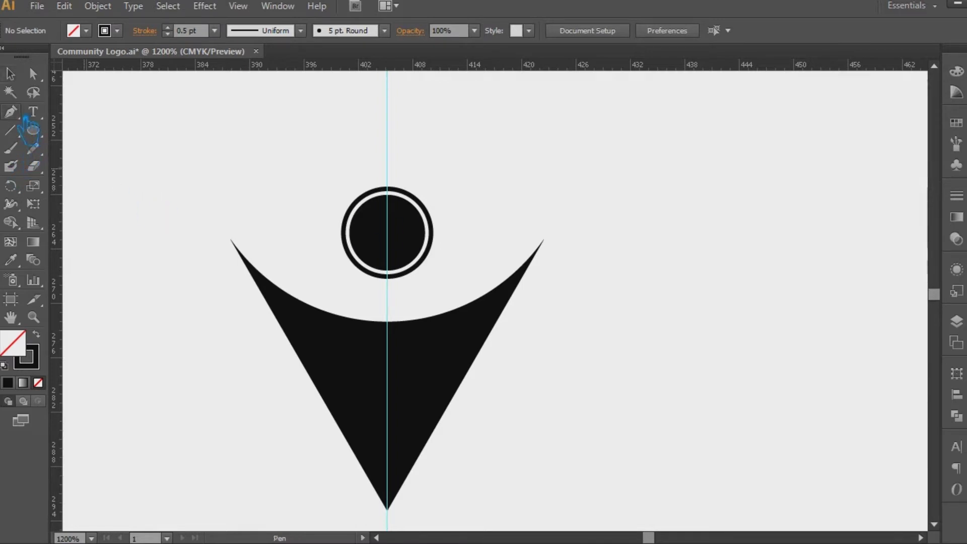
Draw a path across the head and bend it into an arc.
click(345, 233)
click(436, 233)
drag(448, 241, 502, 242)
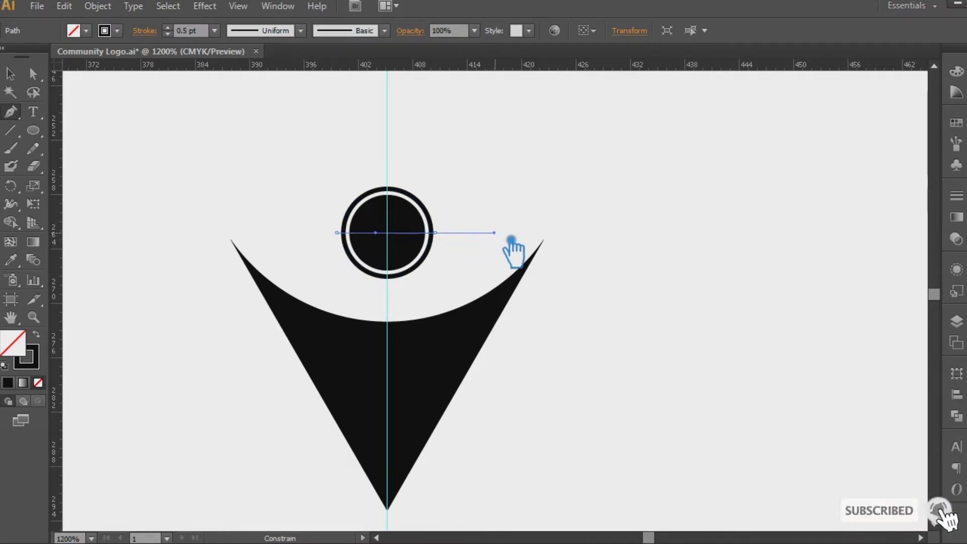
key(ctrl)
drag(495, 237, 464, 248)
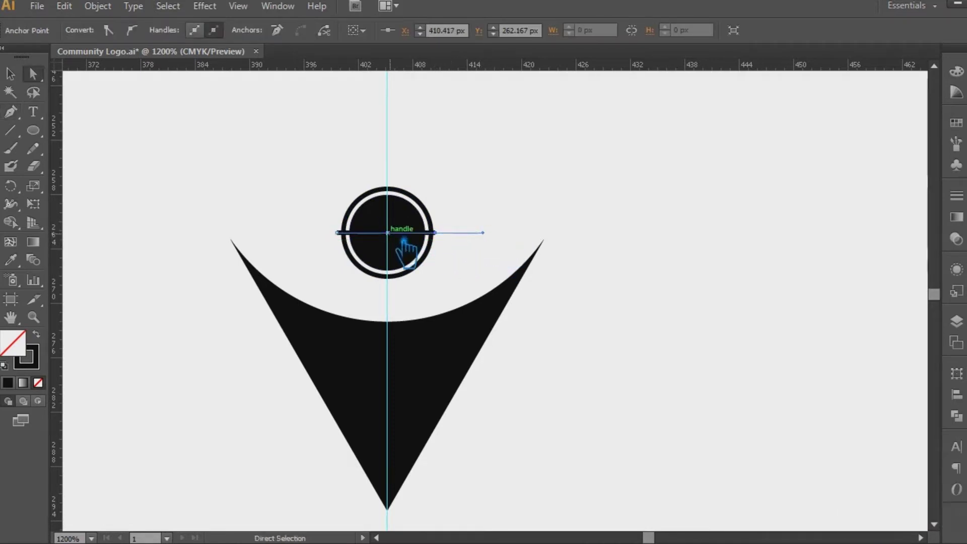
drag(403, 222, 403, 220)
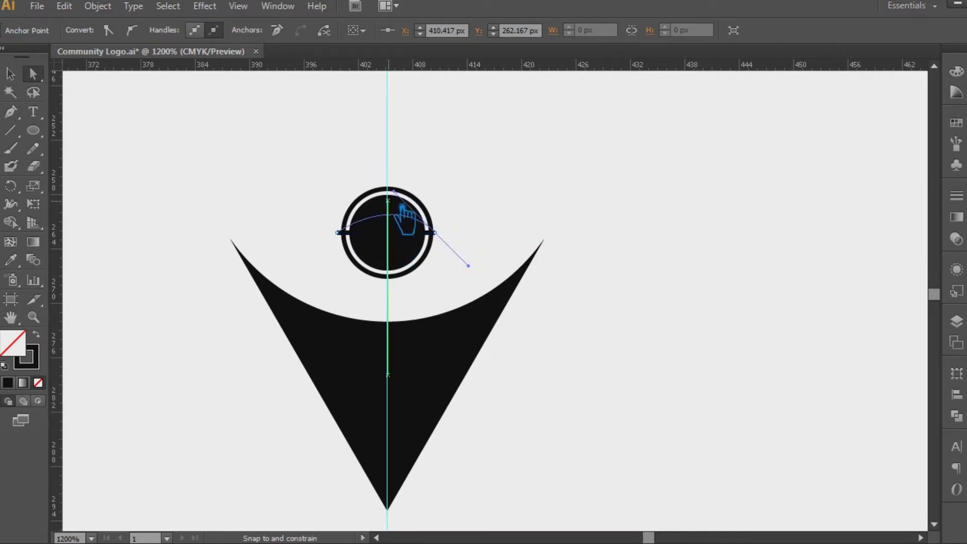
drag(402, 207, 388, 188)
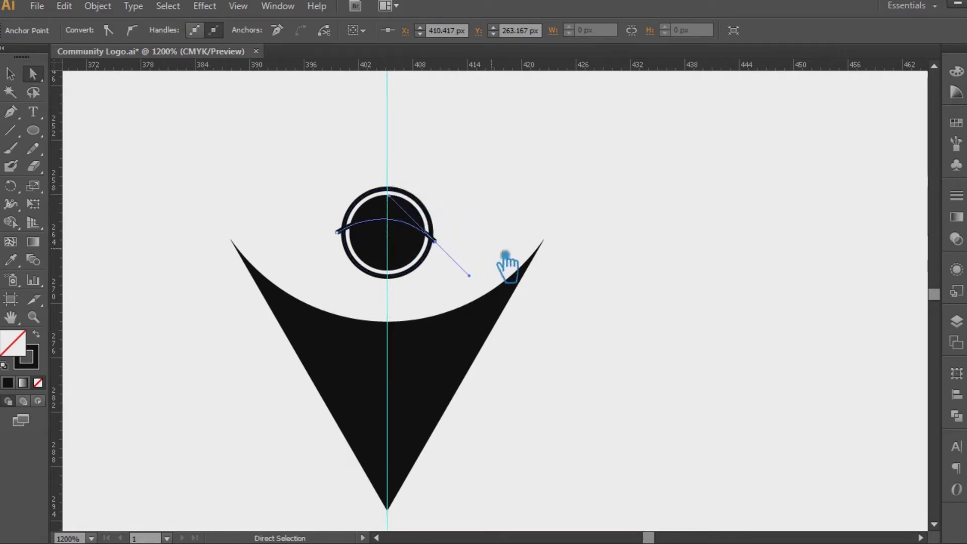
key(v)
click(379, 145)
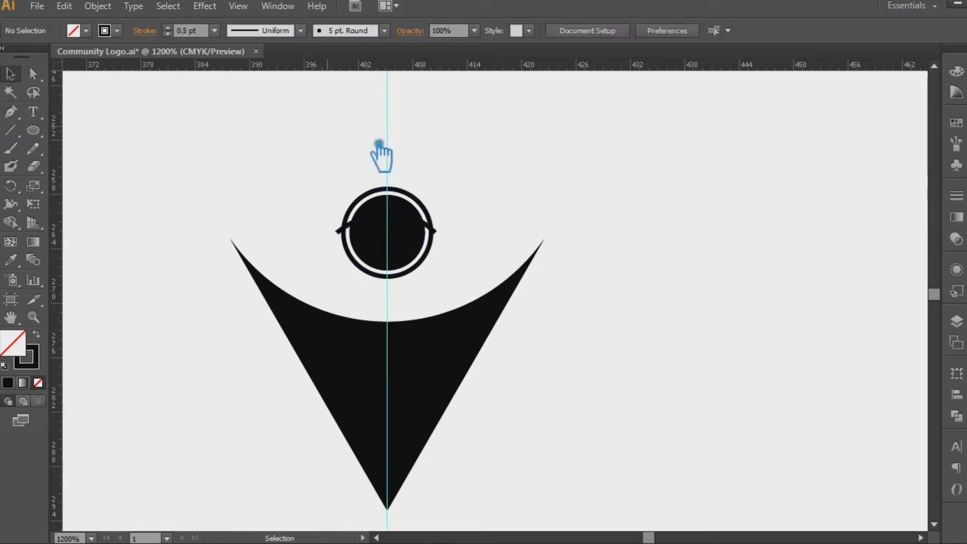
Reflect the arc horizontally into a smile shape and enlarge it.
click(435, 227)
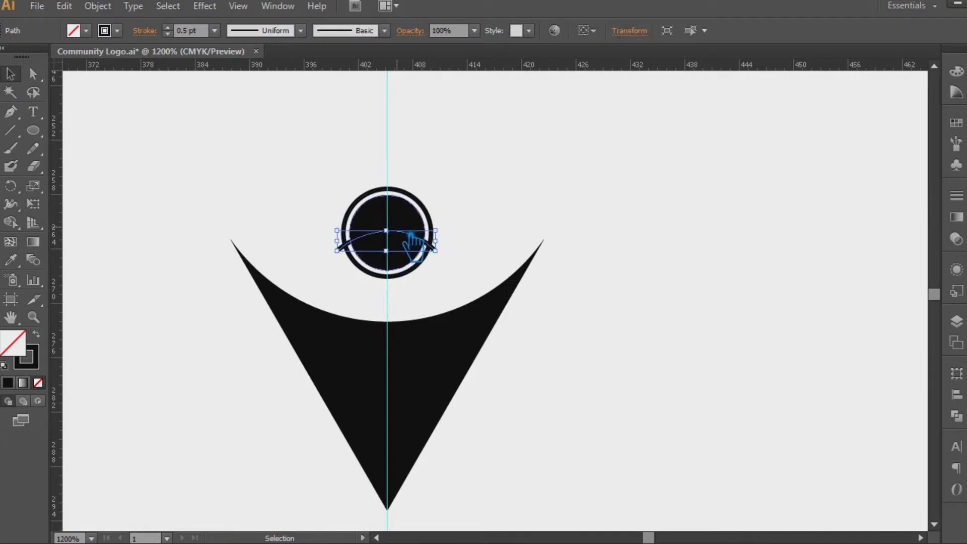
right_click(410, 236)
click(627, 358)
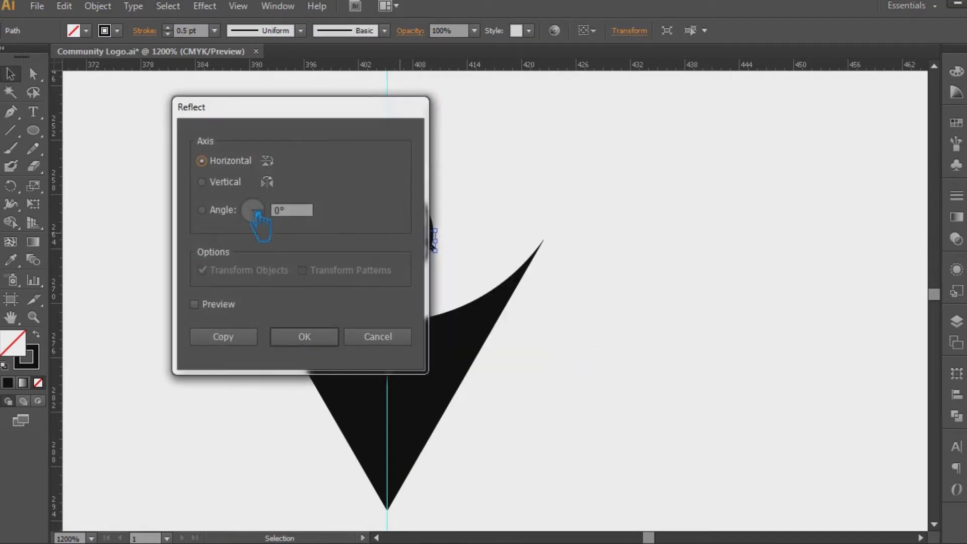
click(318, 344)
click(482, 214)
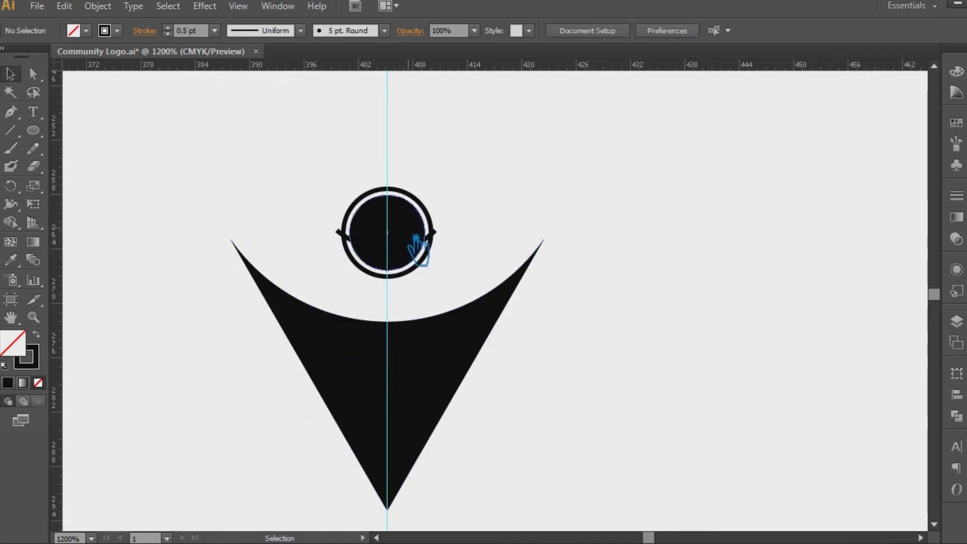
click(409, 258)
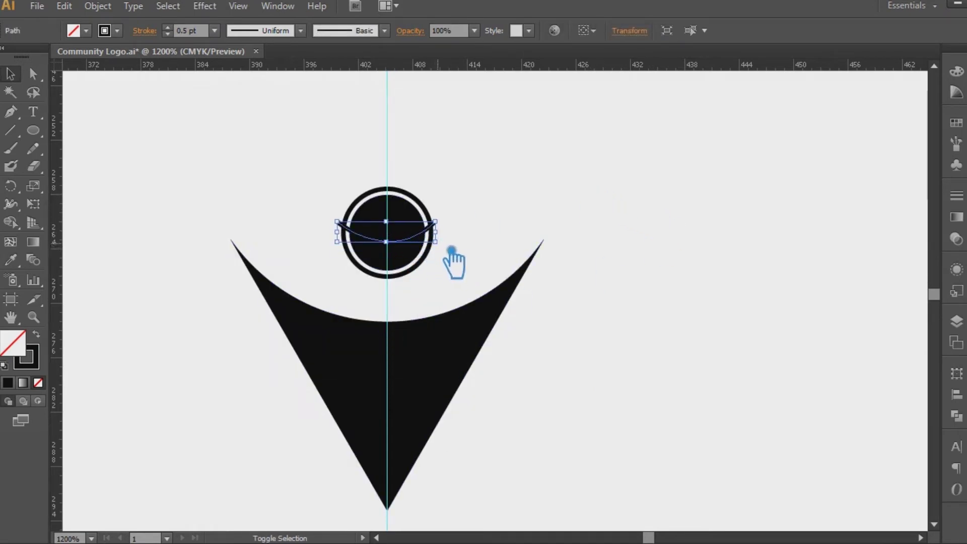
drag(452, 250, 474, 263)
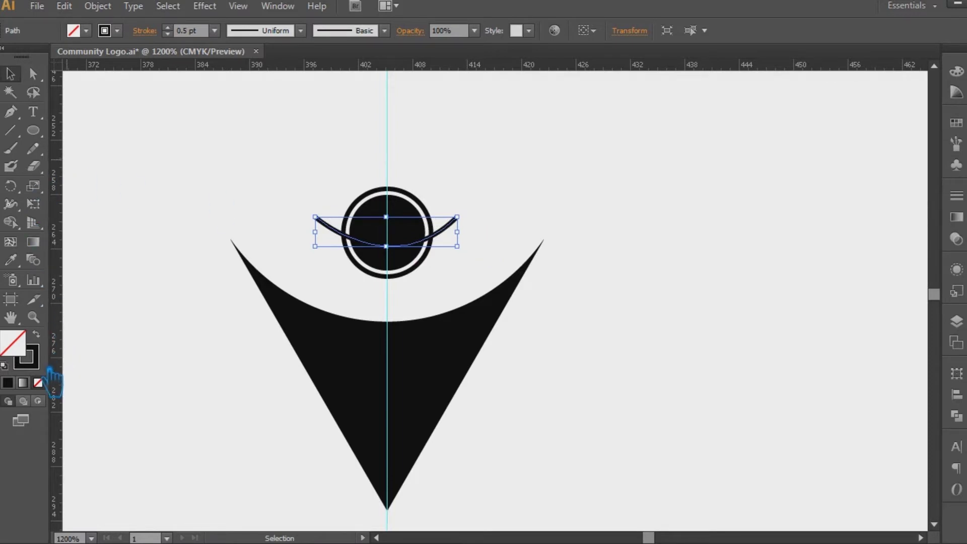
Give the smile a magenta stroke with the tapered Width Profile 1.
double_click(35, 358)
click(568, 157)
key(Return)
click(474, 223)
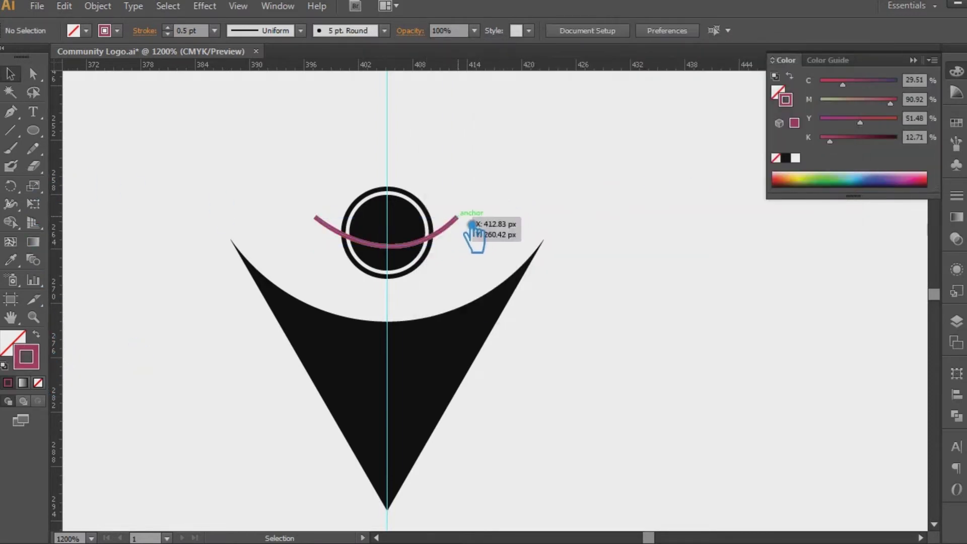
click(301, 30)
click(267, 84)
click(607, 176)
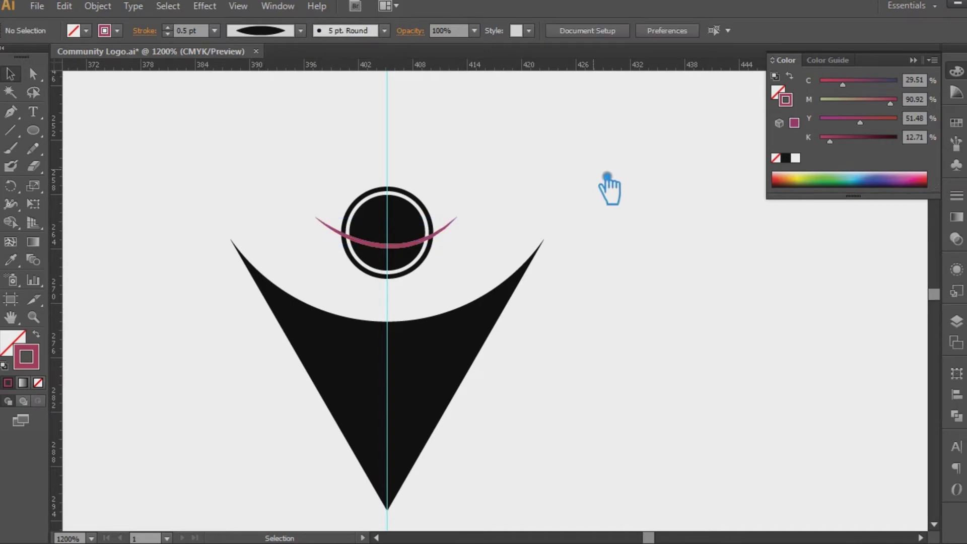
Shrink the smile into the inner circle, horizontally centre it, and realign the head on the guide.
key(ctrl+plus)
key(ctrl+plus)
key(ctrl+plus)
drag(579, 194, 697, 332)
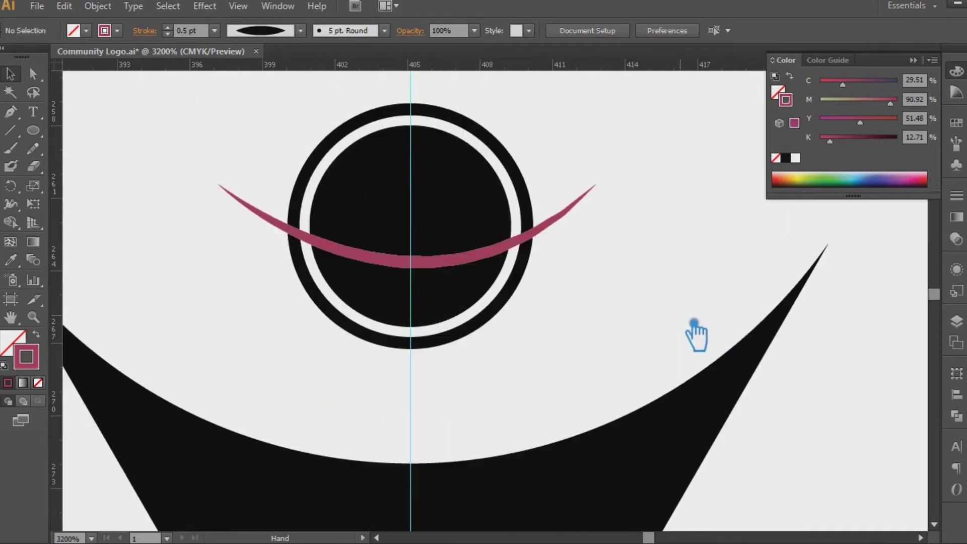
click(552, 237)
drag(597, 184, 569, 211)
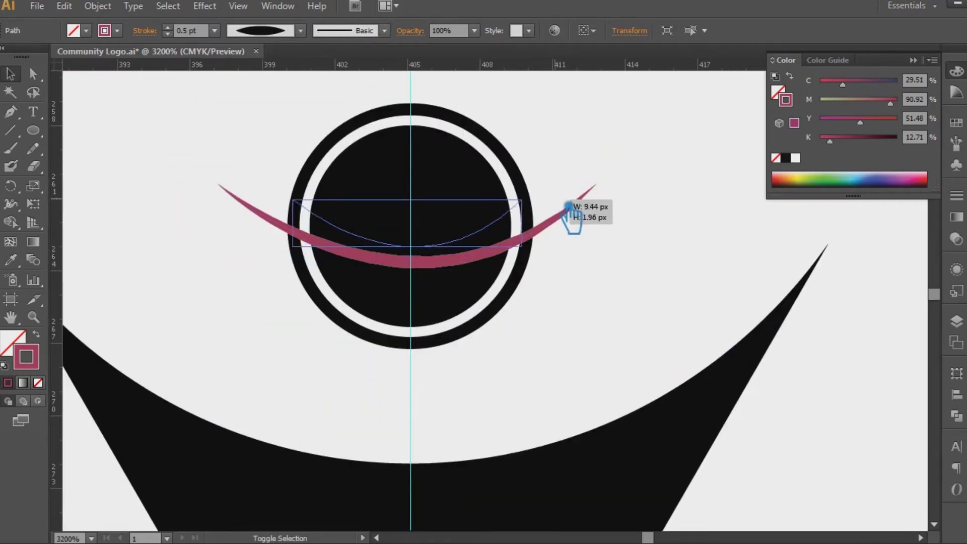
drag(568, 208, 540, 209)
drag(557, 341, 418, 216)
click(634, 30)
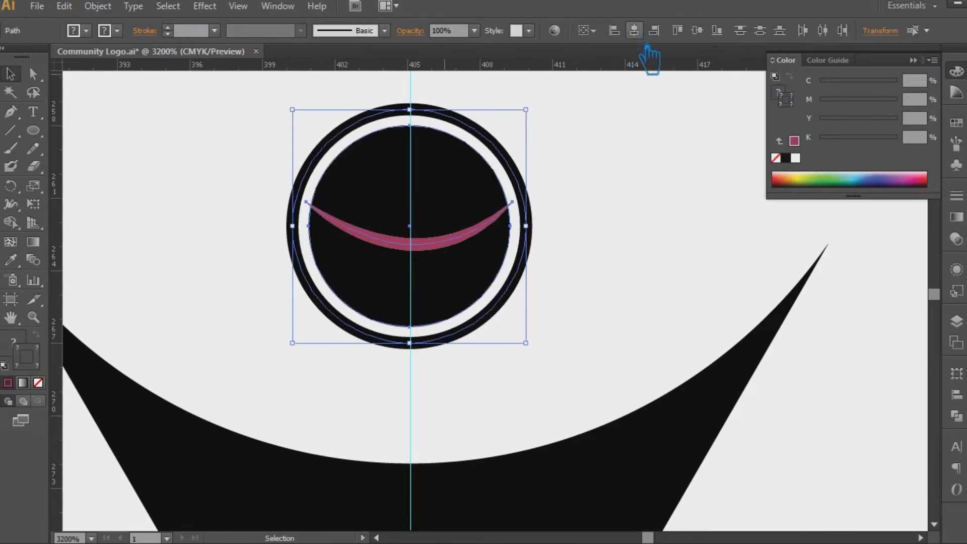
key(Right)
click(648, 227)
drag(454, 220, 436, 220)
click(585, 204)
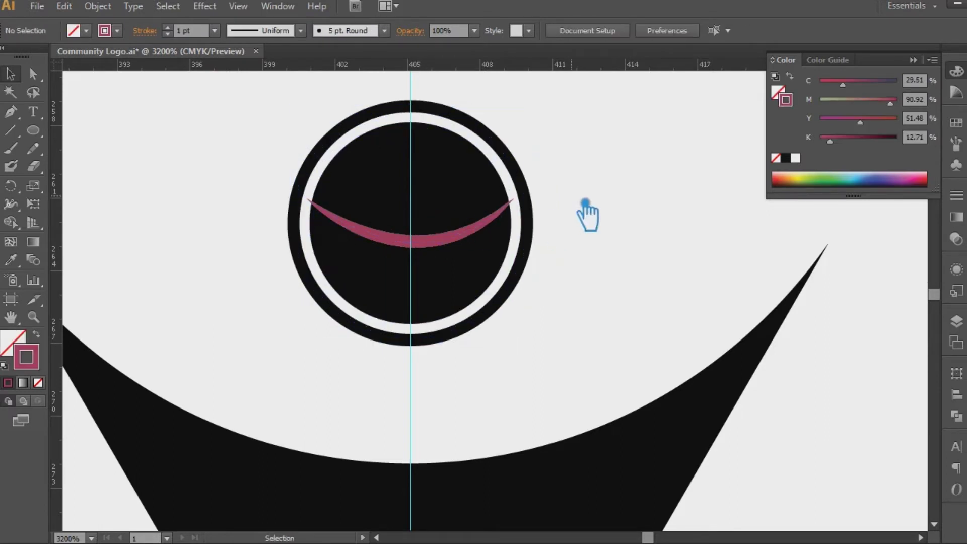
Shrink the smile slightly, nudge it down, and set its stroke to 1 pt.
right_click(528, 168)
click(620, 224)
click(439, 244)
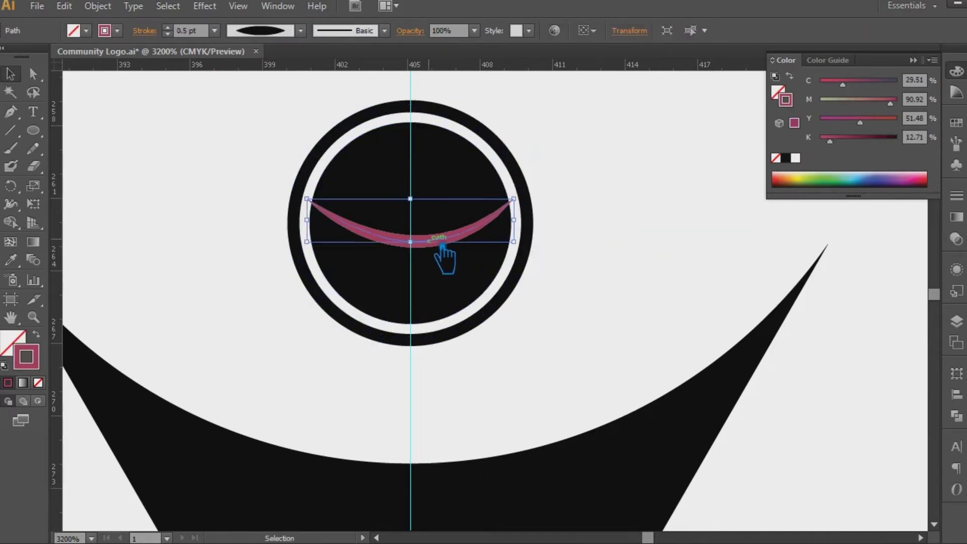
drag(514, 241, 499, 238)
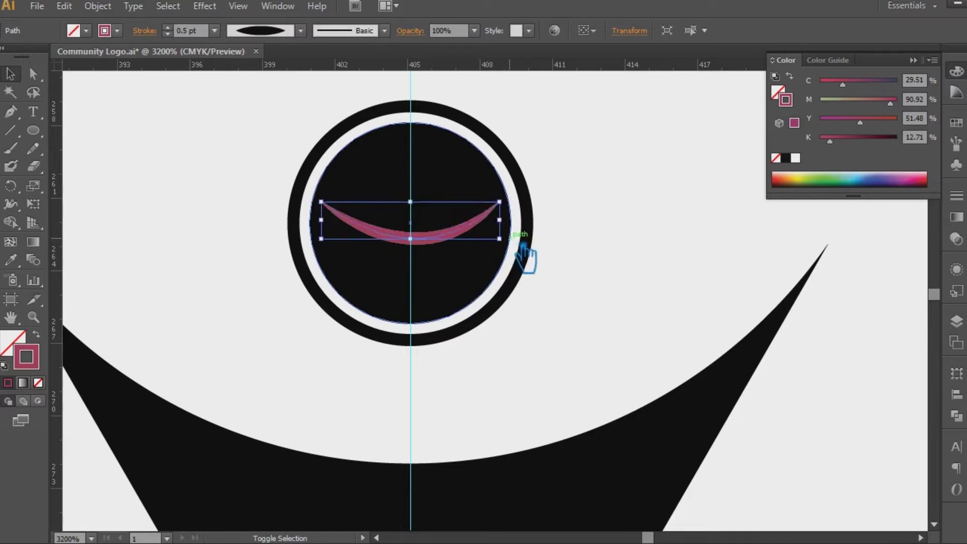
key(Down)
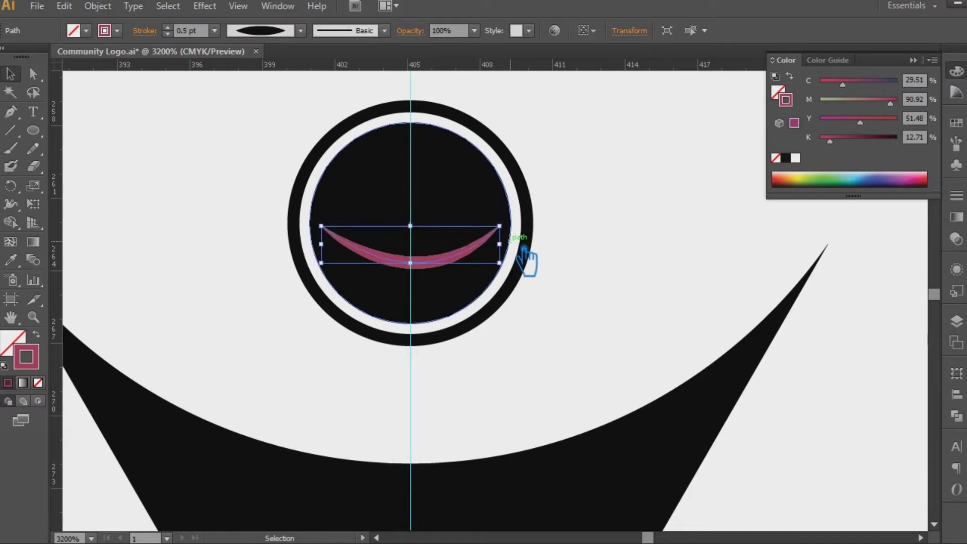
click(167, 28)
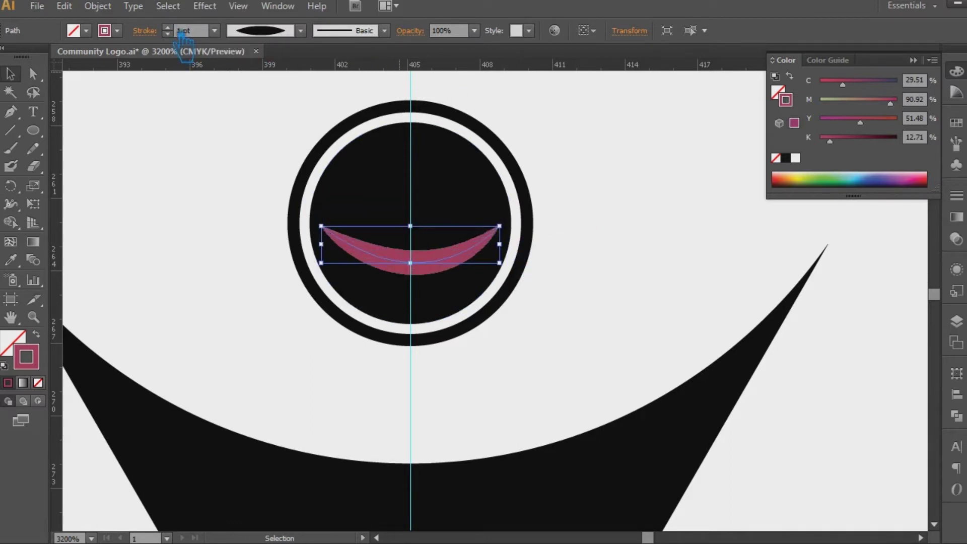
click(610, 187)
key(ctrl+minus)
key(ctrl+minus)
key(ctrl+minus)
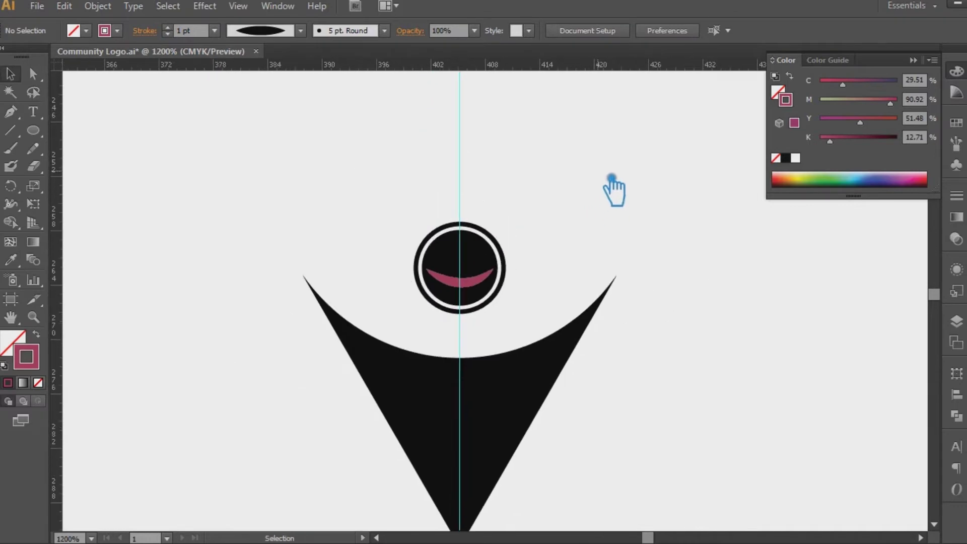
key(ctrl+plus)
key(ctrl+plus)
key(ctrl+plus)
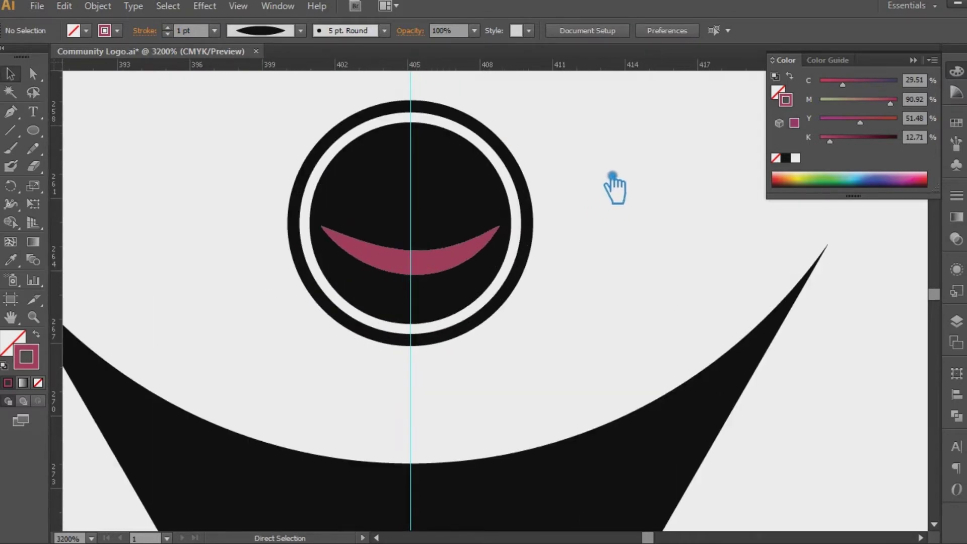
Draw a small solid magenta left-eye circle and Alt-drag a copy across as the right eye.
click(32, 130)
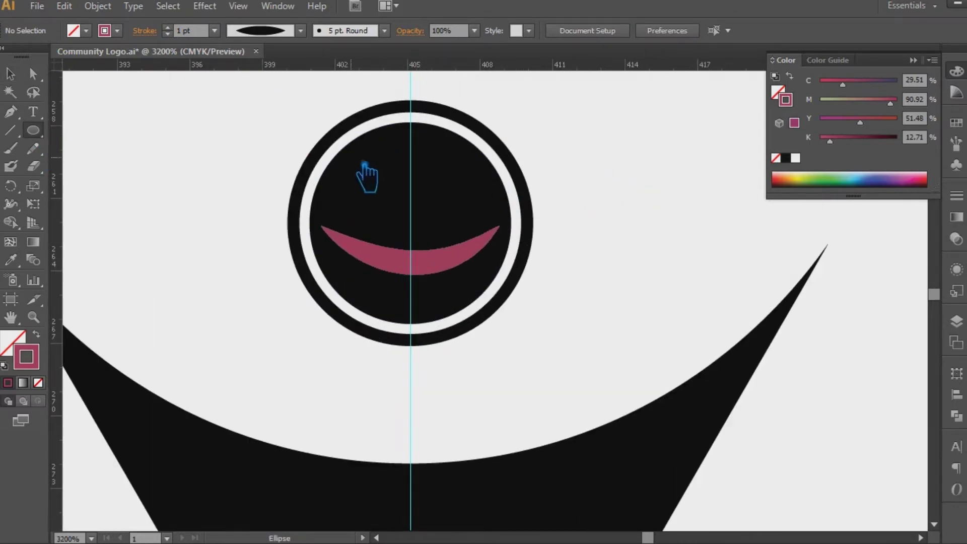
drag(367, 165, 399, 207)
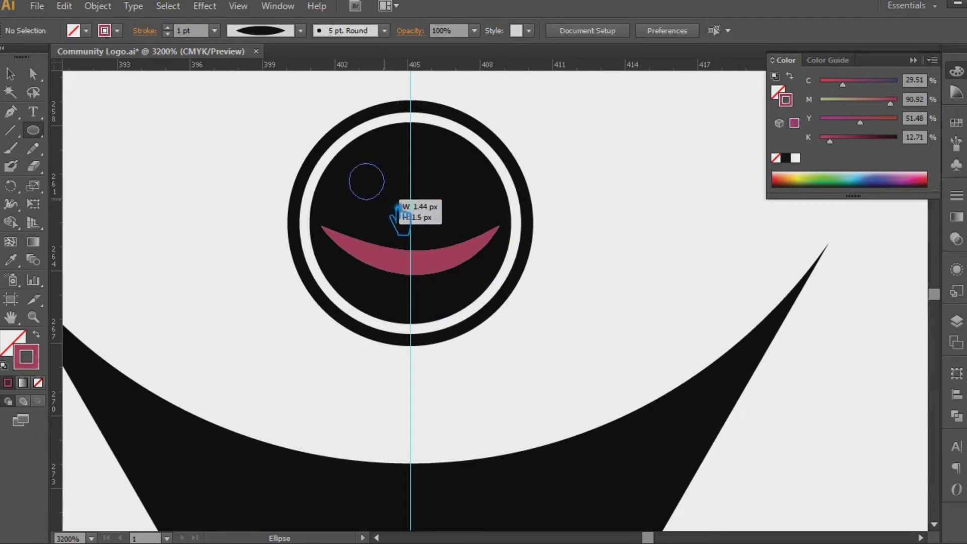
drag(398, 208, 389, 203)
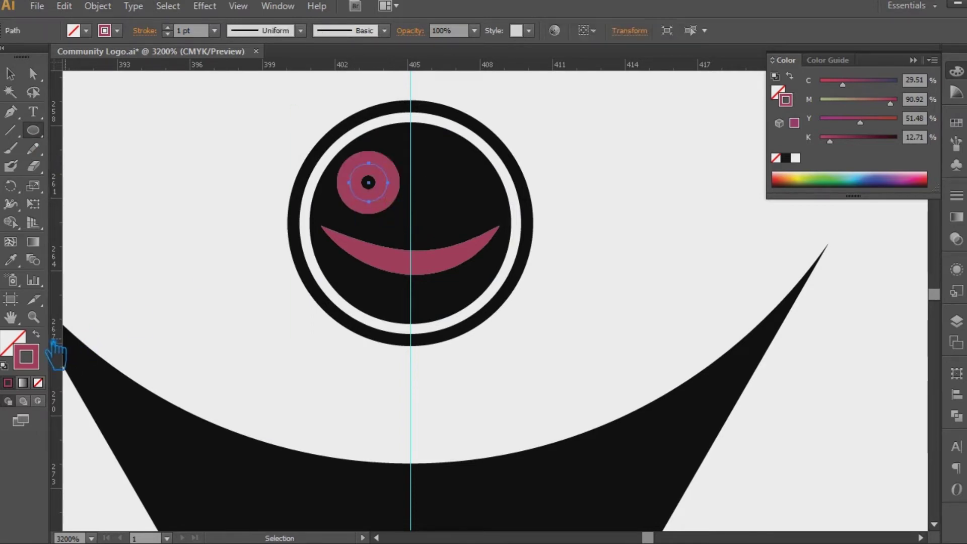
key(shift+x)
key(v)
drag(382, 201, 481, 206)
shift+click(379, 204)
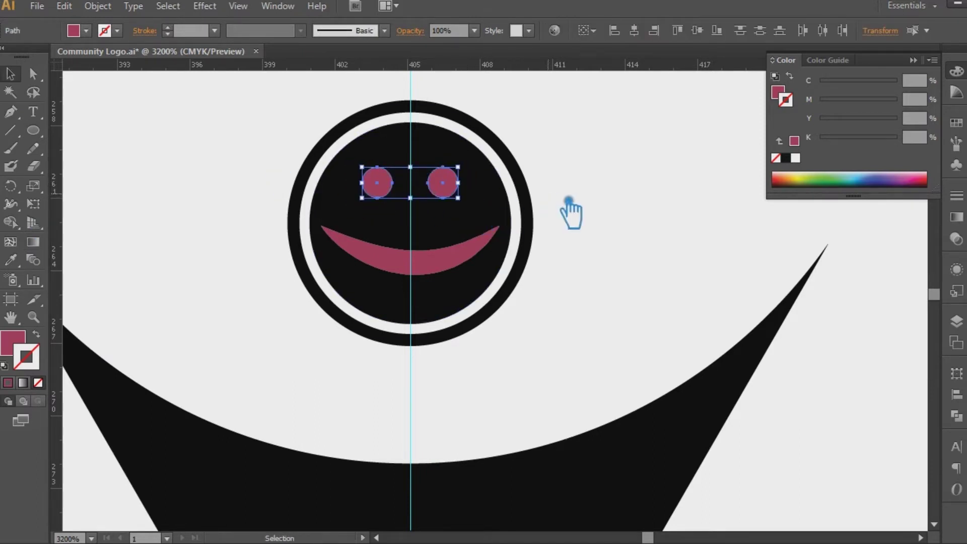
click(626, 211)
click(460, 188)
click(630, 194)
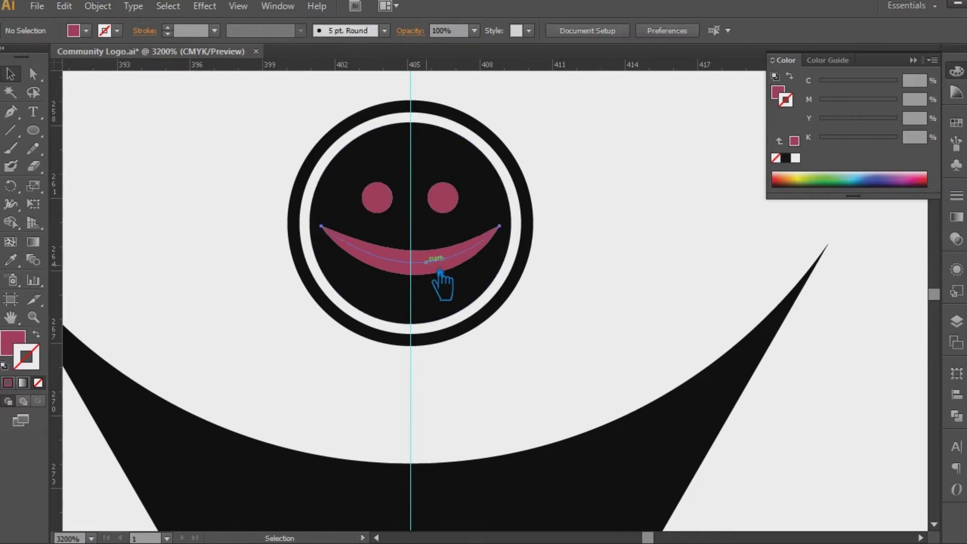
Drag the smile's curve handle downward with Direct Selection into a deeper crescent, then select all smiley parts.
click(438, 263)
drag(512, 277, 506, 276)
click(590, 209)
click(461, 262)
key(a)
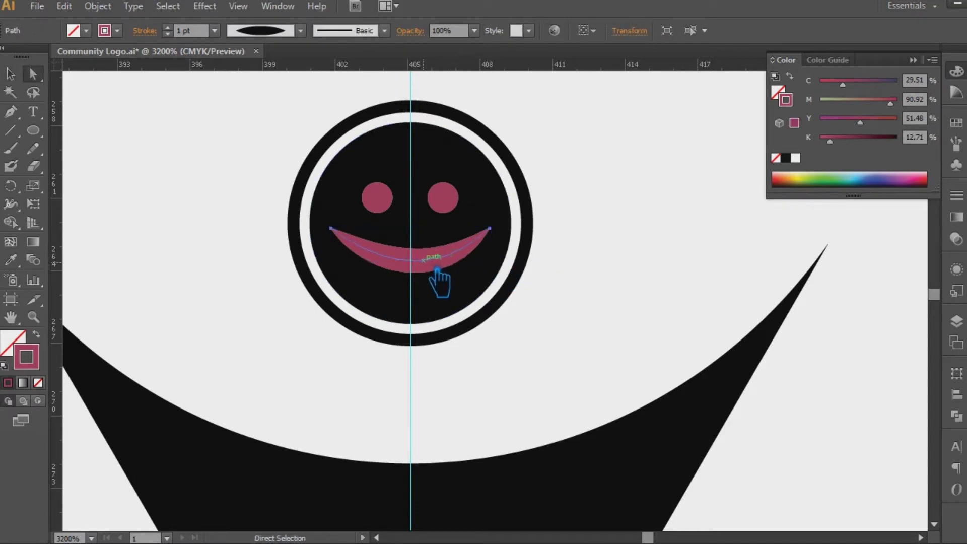
drag(490, 228, 429, 321)
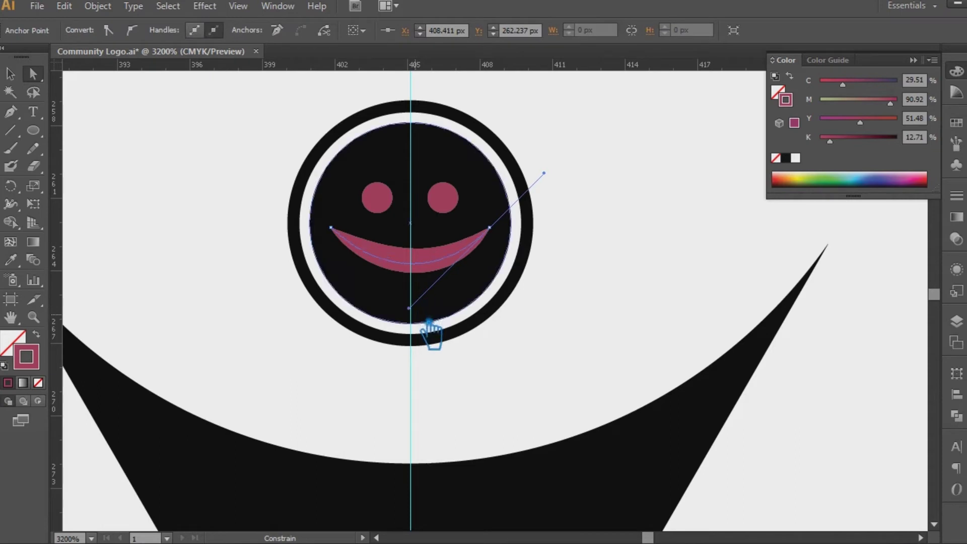
drag(428, 322, 426, 333)
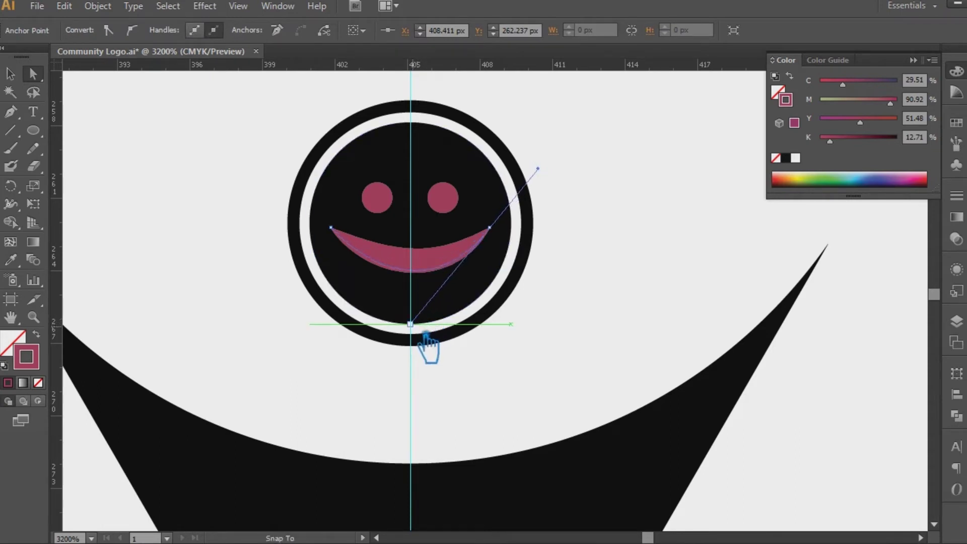
drag(426, 335, 427, 338)
key(v)
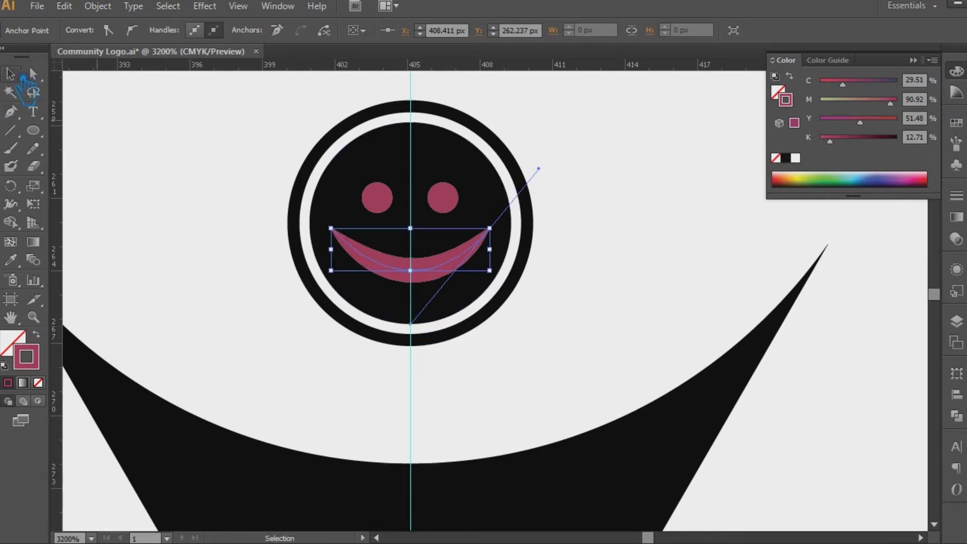
click(606, 187)
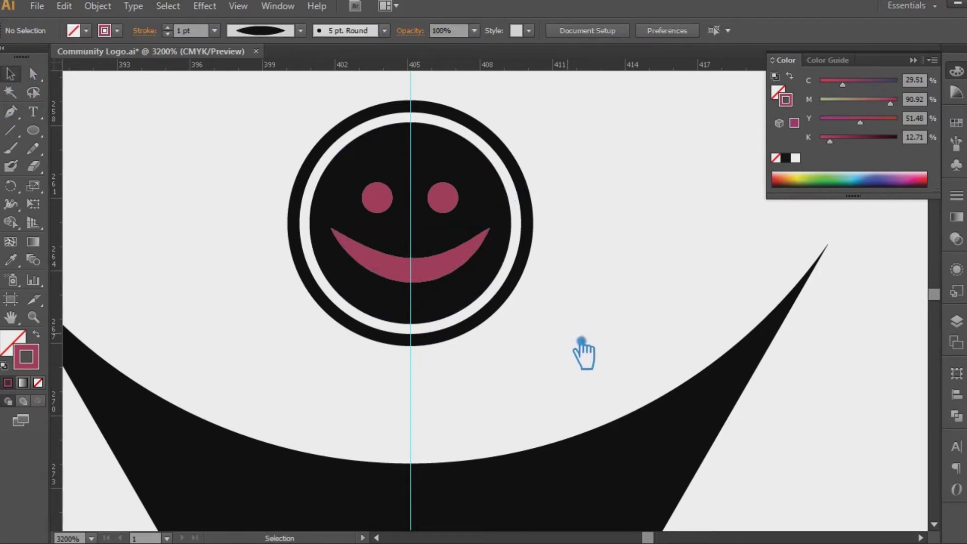
drag(582, 335, 272, 147)
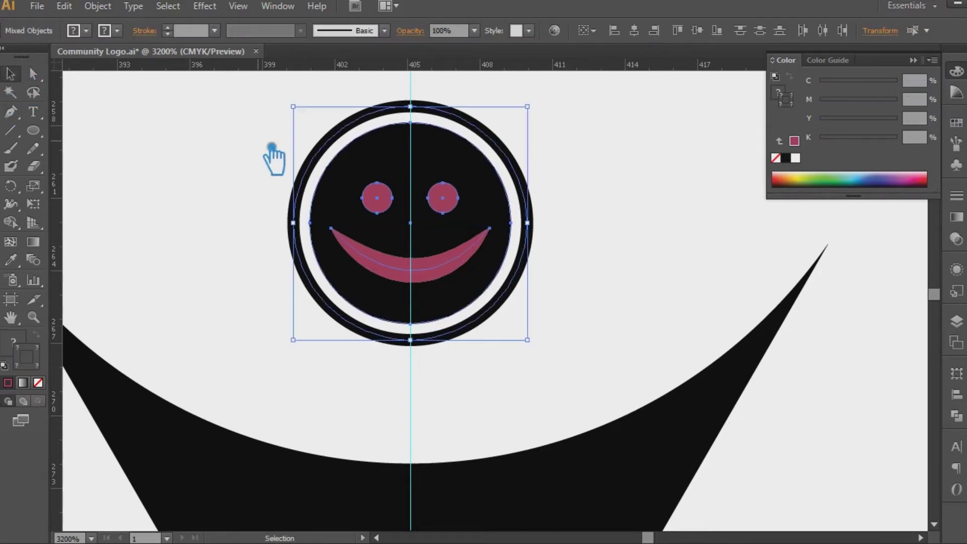
Enlarge the smiley head proportionally from its centre.
click(644, 239)
key(ctrl+minus)
key(ctrl+minus)
key(ctrl+minus)
key(ctrl+minus)
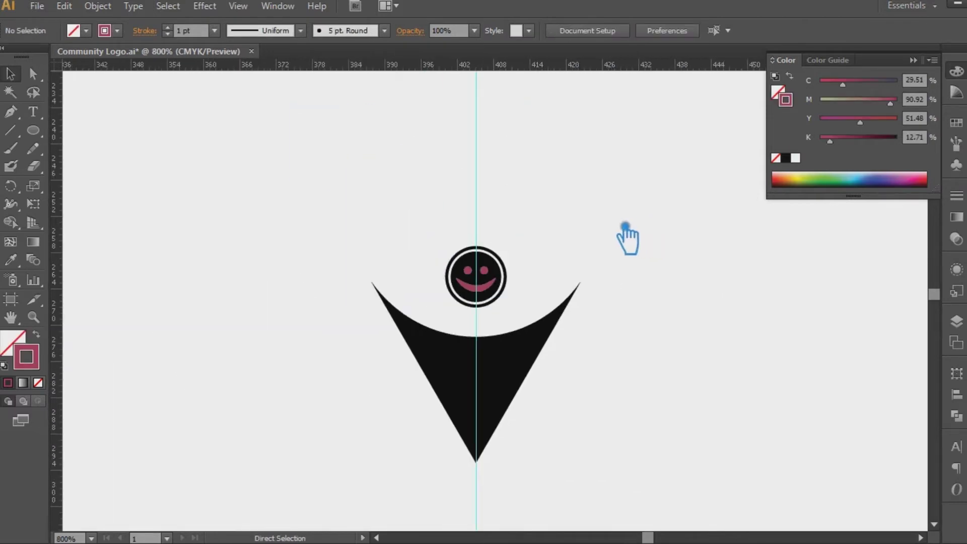
click(744, 256)
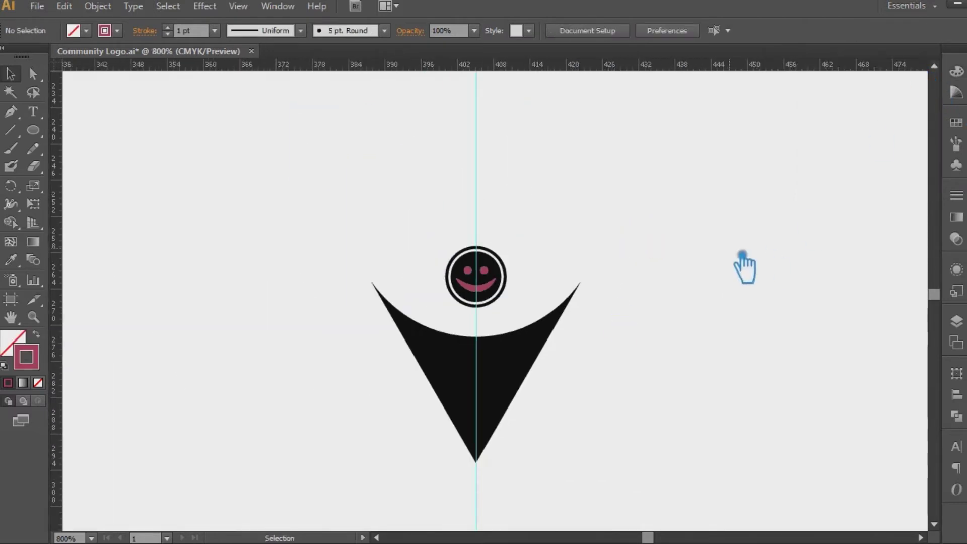
click(506, 276)
drag(520, 256, 527, 247)
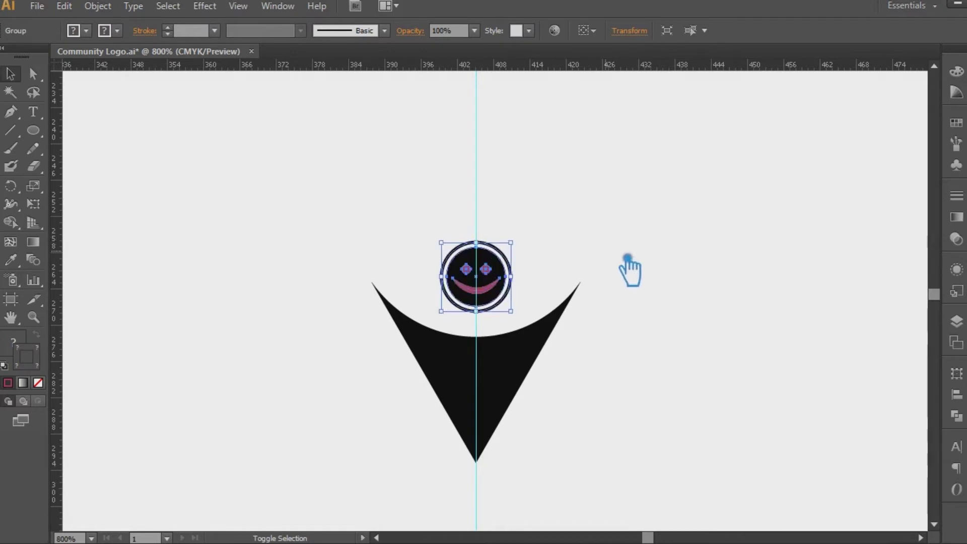
click(653, 347)
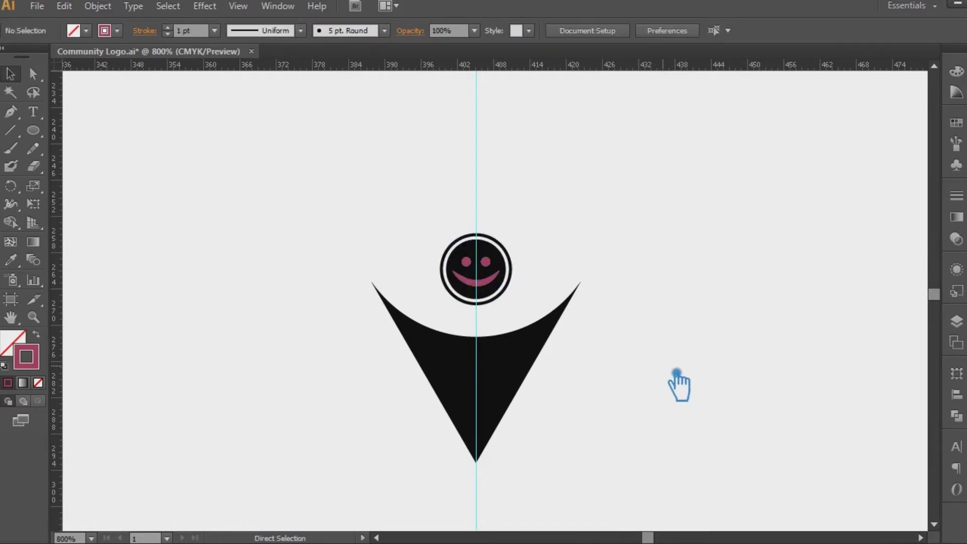
Place a spare copy of the figure to the left of the artboard.
key(ctrl+minus)
key(ctrl+minus)
key(ctrl+minus)
key(ctrl+minus)
key(v)
mouse_move(495, 315)
mouse_down()
mouse_move(234, 315)
mouse_move(119, 283)
mouse_up()
click(324, 292)
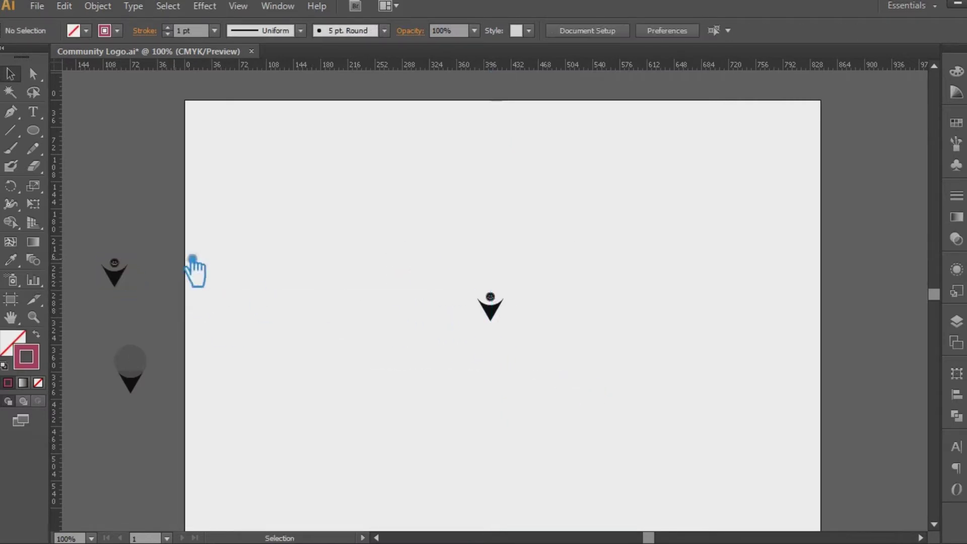
Nudge the smiley head down closer to the body.
drag(443, 263, 536, 362)
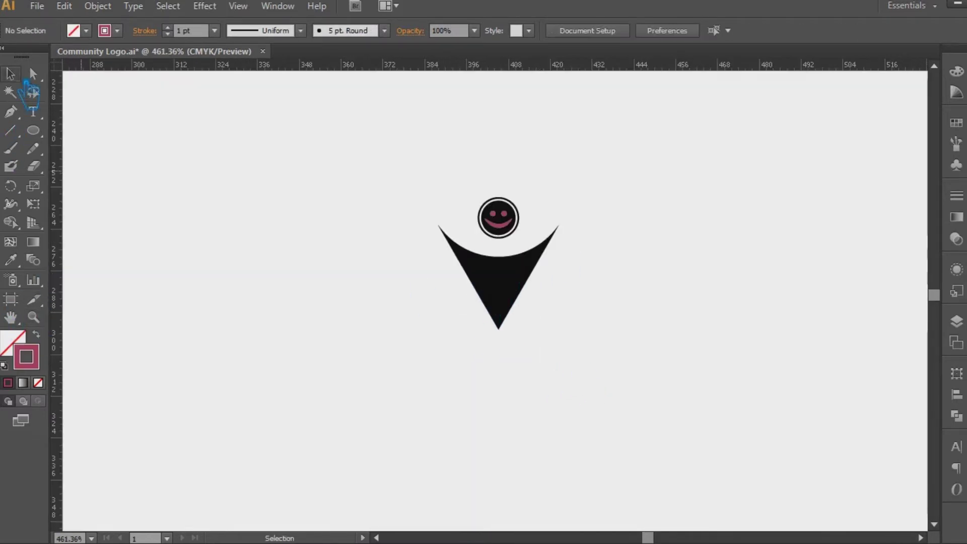
drag(403, 169, 604, 352)
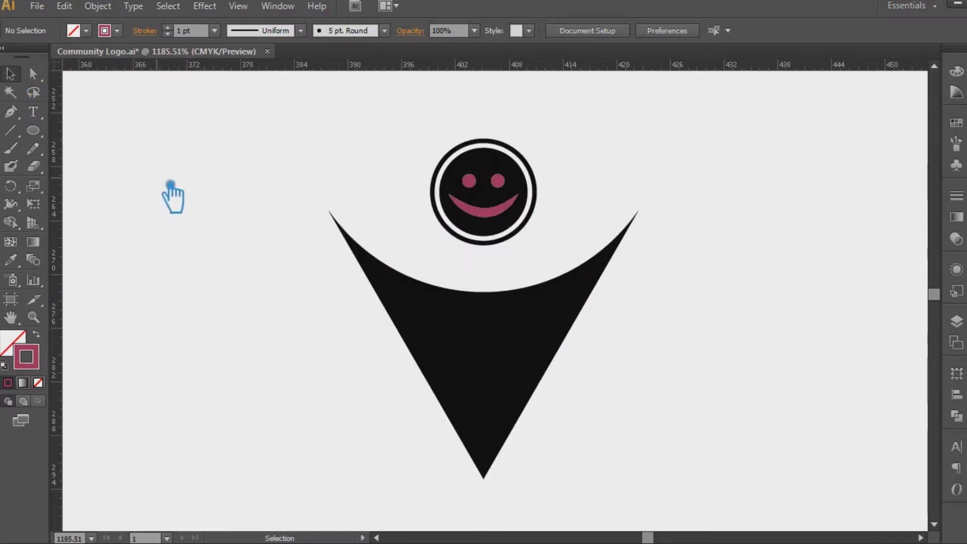
click(535, 174)
key(Down)
key(Down)
click(611, 171)
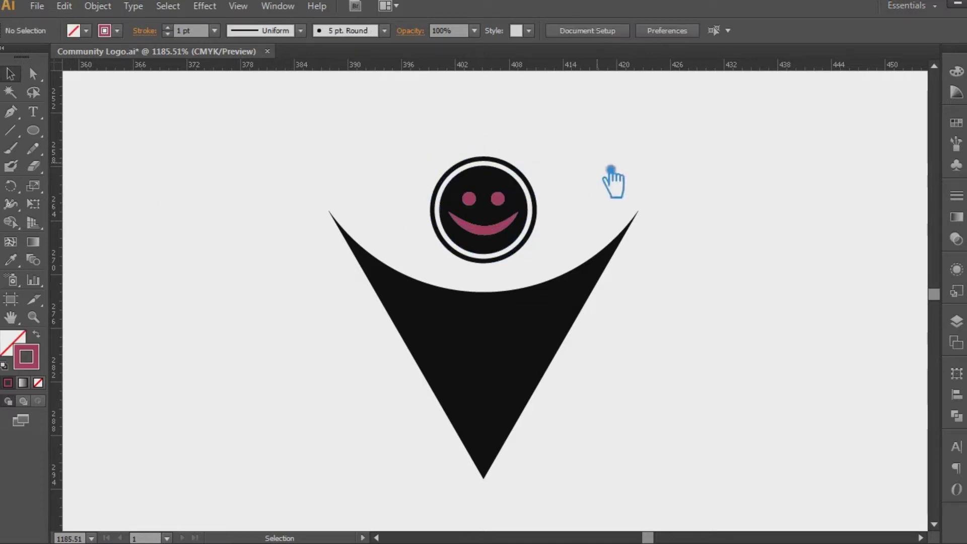
drag(691, 392, 276, 134)
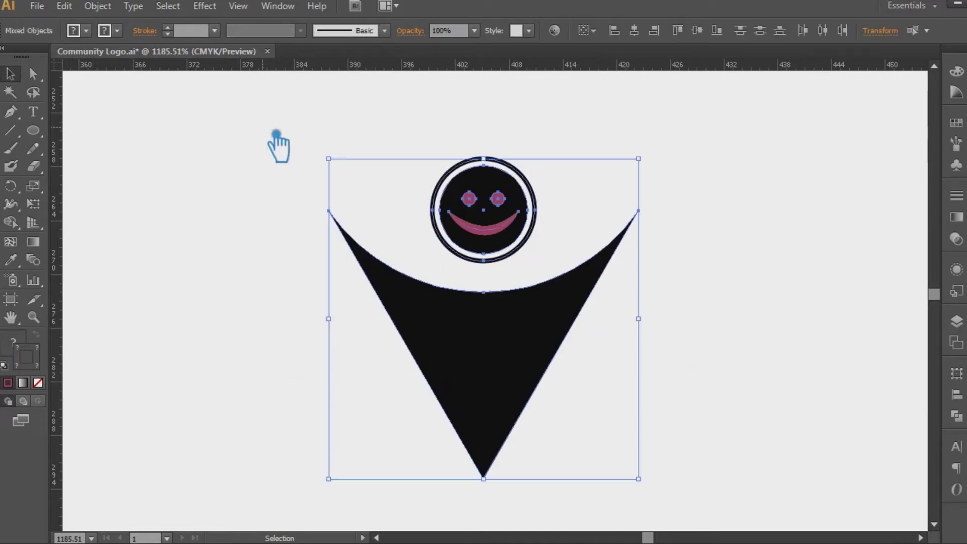
Expand the smiley head group's appearance, fill and stroke into shapes.
click(605, 195)
click(538, 190)
click(103, 12)
click(160, 186)
click(101, 6)
click(134, 167)
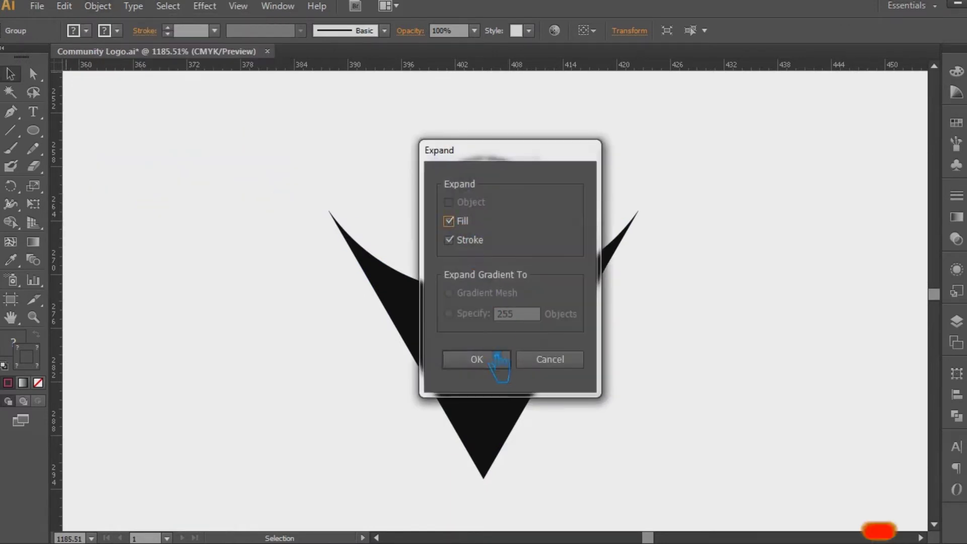
click(491, 359)
Try Pathfinder Minus Front, then undo it and the expansion.
click(957, 416)
click(807, 397)
key(ctrl+z)
right_click(505, 199)
click(506, 201)
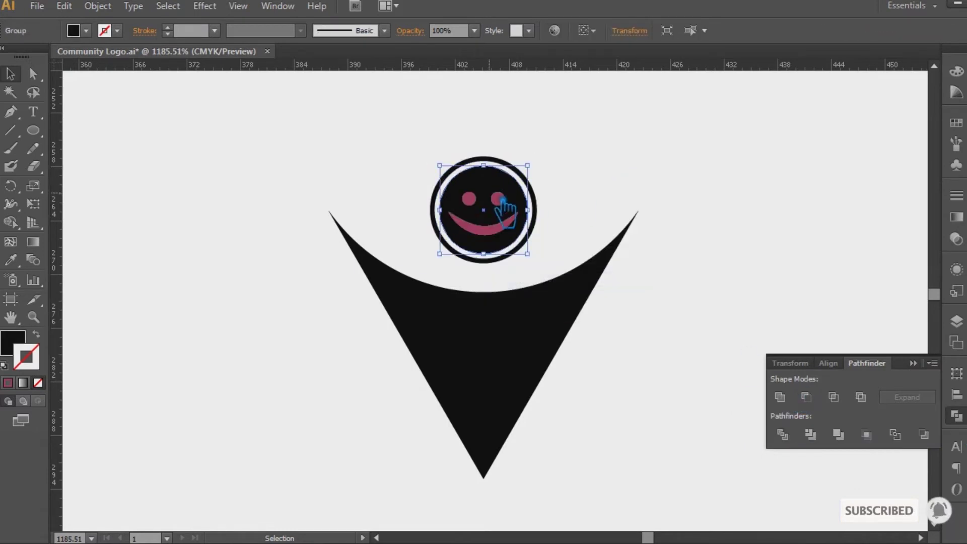
Cut the eyes and smile out of the face with Pathfinder Minus Front.
drag(538, 233, 424, 189)
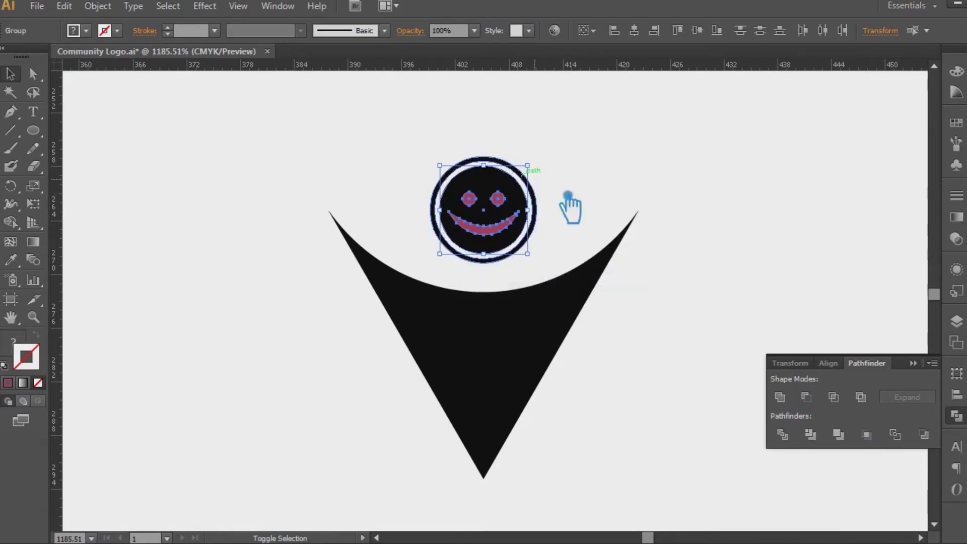
click(807, 396)
click(790, 282)
drag(426, 153, 584, 270)
click(846, 348)
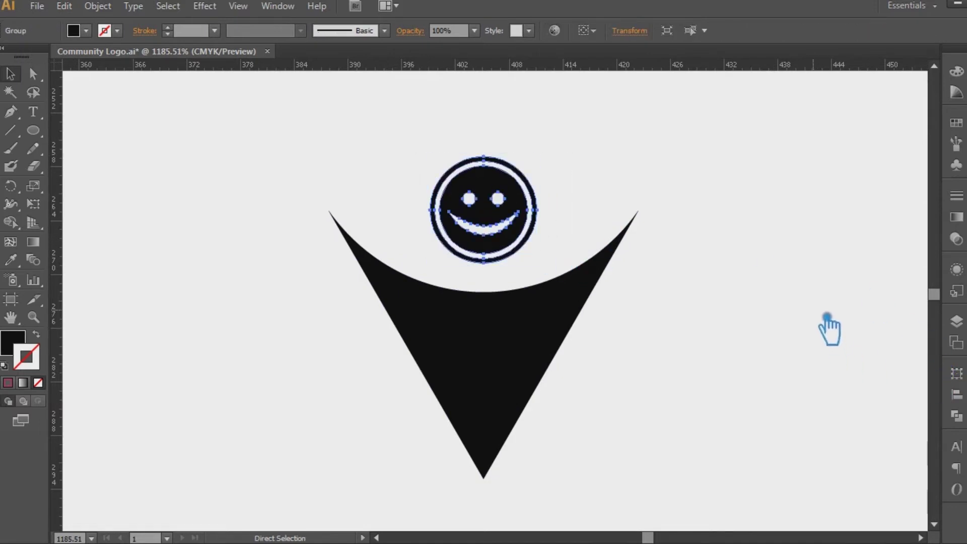
key(ctrl+minus)
key(ctrl+minus)
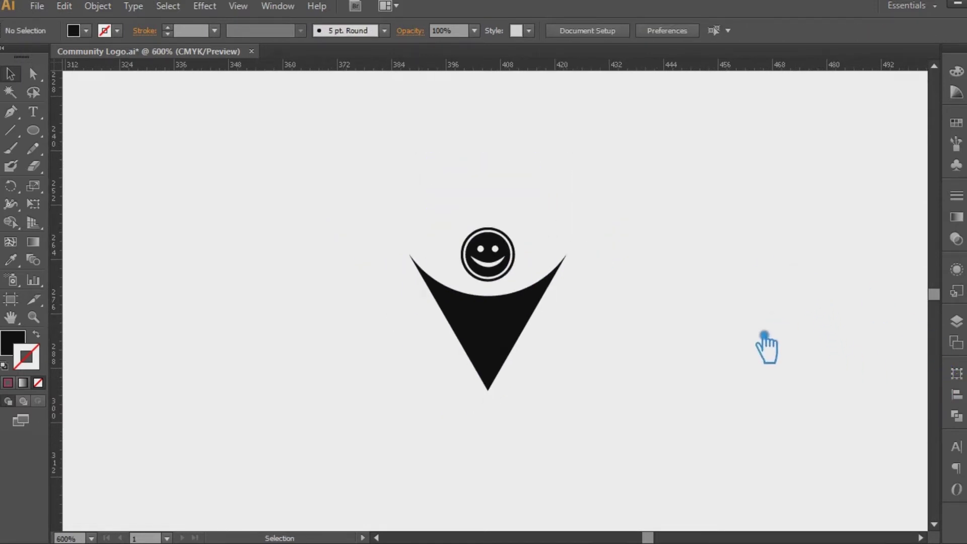
drag(600, 402, 335, 216)
Group the figure and rotate-copy it 60° around its bottom point into a six-figure ring.
key(ctrl+g)
key(r)
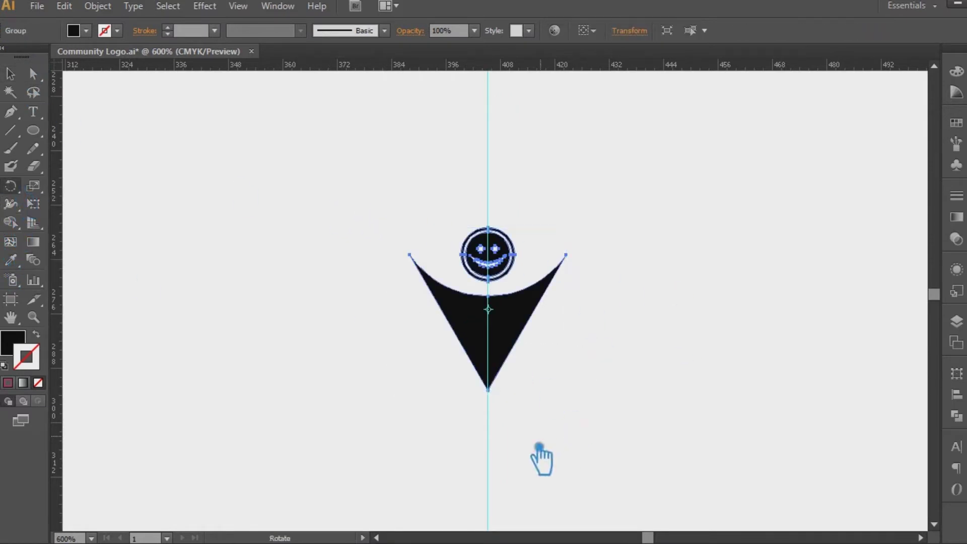
alt+click(501, 405)
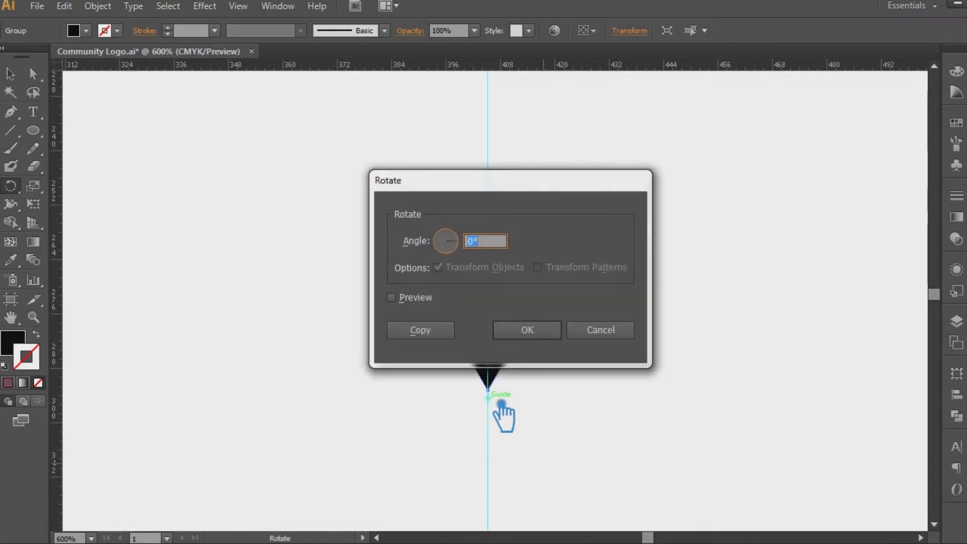
click(436, 333)
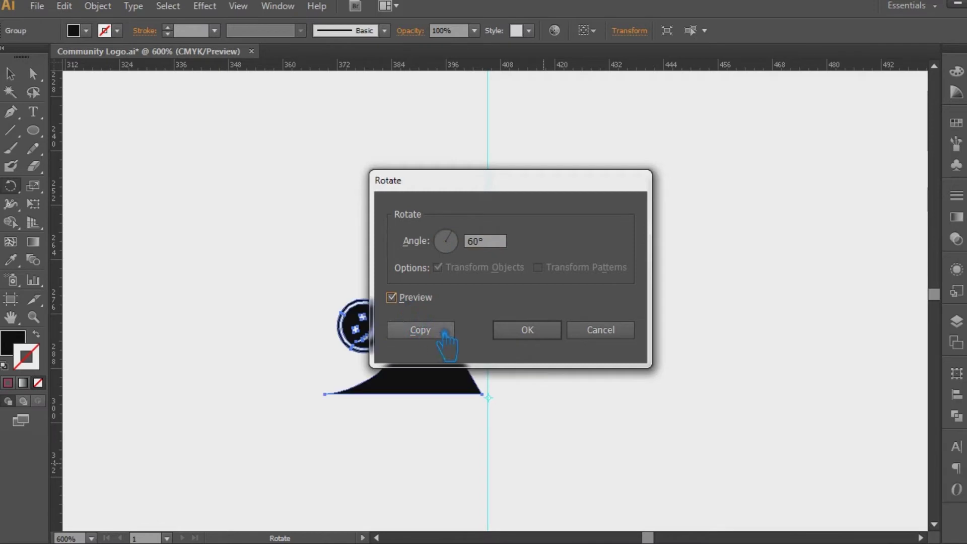
key(v)
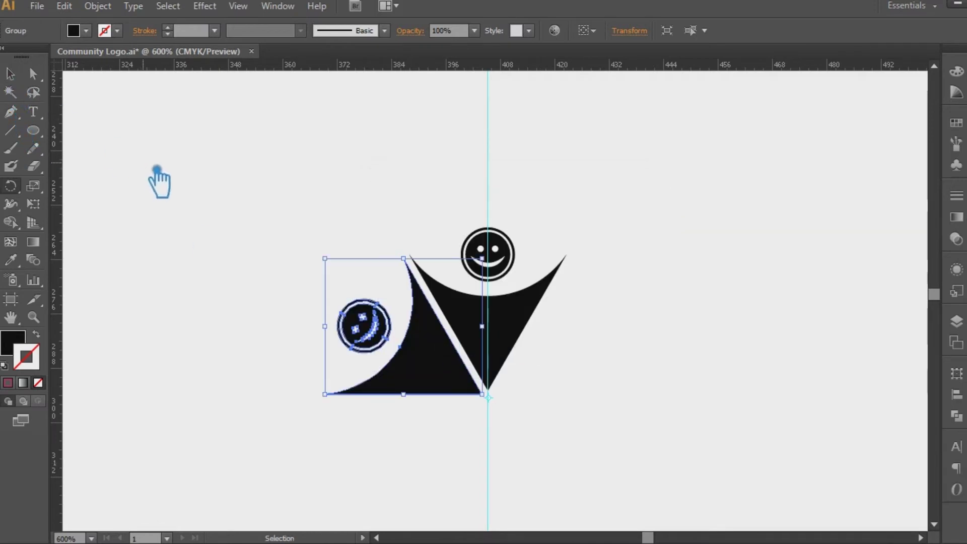
key(ctrl+d)
key(ctrl+d)
key(ctrl+d)
key(ctrl+d)
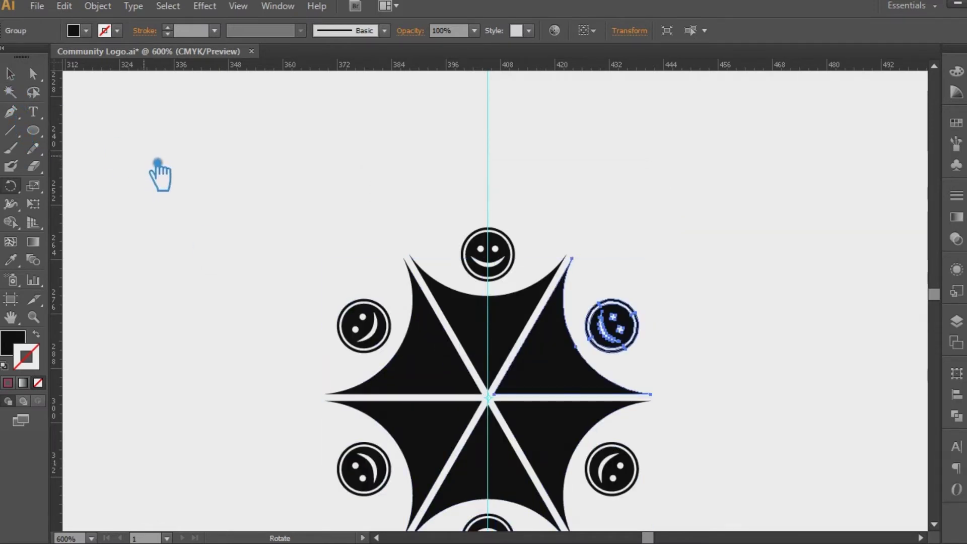
click(310, 198)
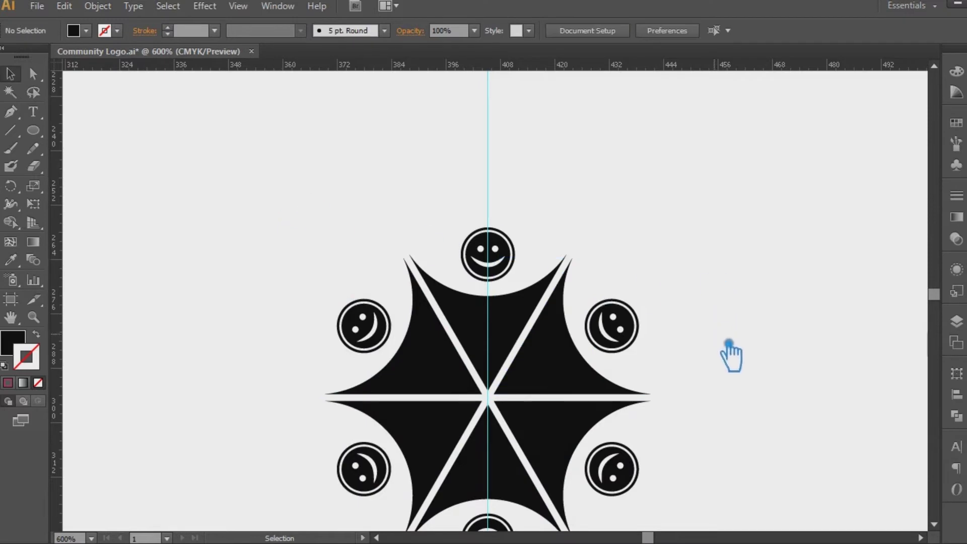
key(ctrl+minus)
key(ctrl+minus)
key(ctrl+minus)
key(ctrl+minus)
key(ctrl+minus)
key(ctrl+minus)
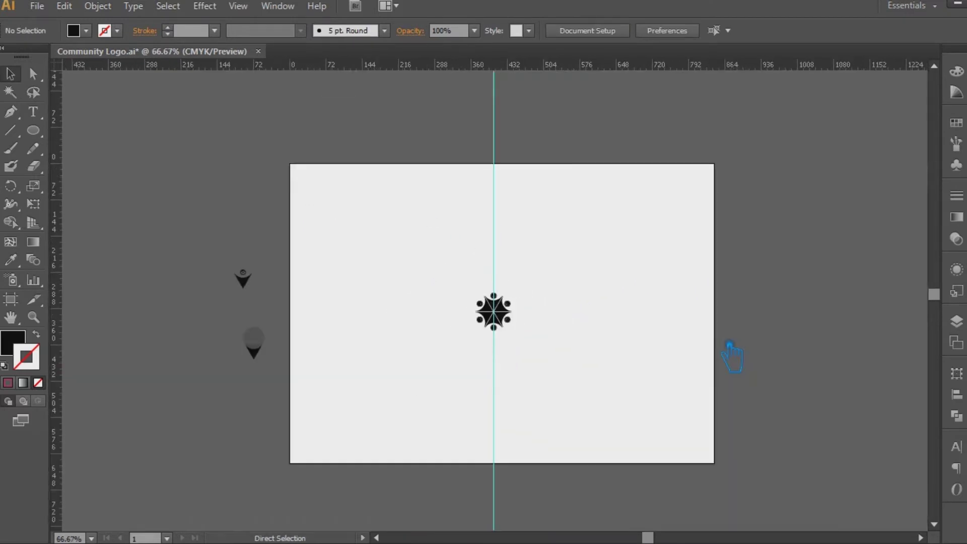
Duplicate the radial logo to the left of the artboard.
drag(512, 325, 245, 239)
click(155, 274)
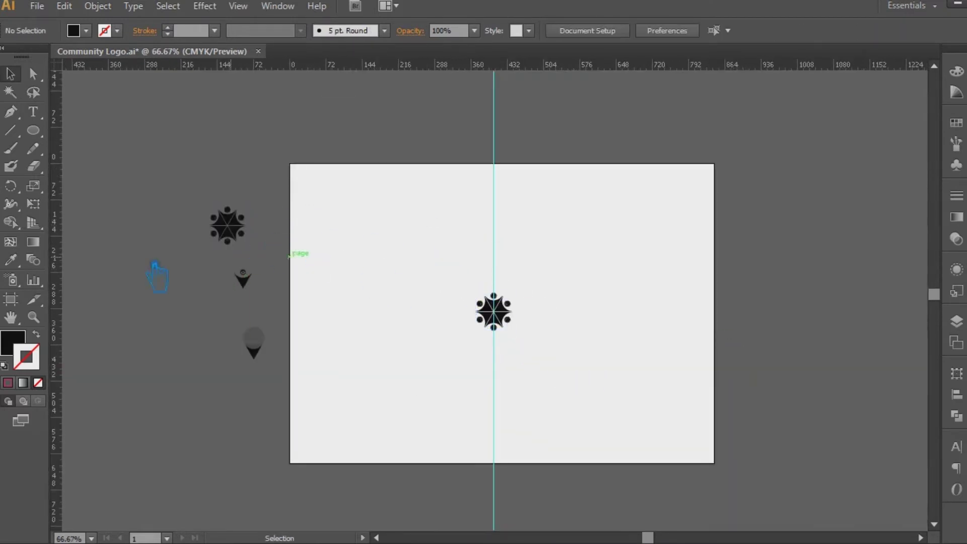
click(33, 317)
drag(447, 265, 547, 355)
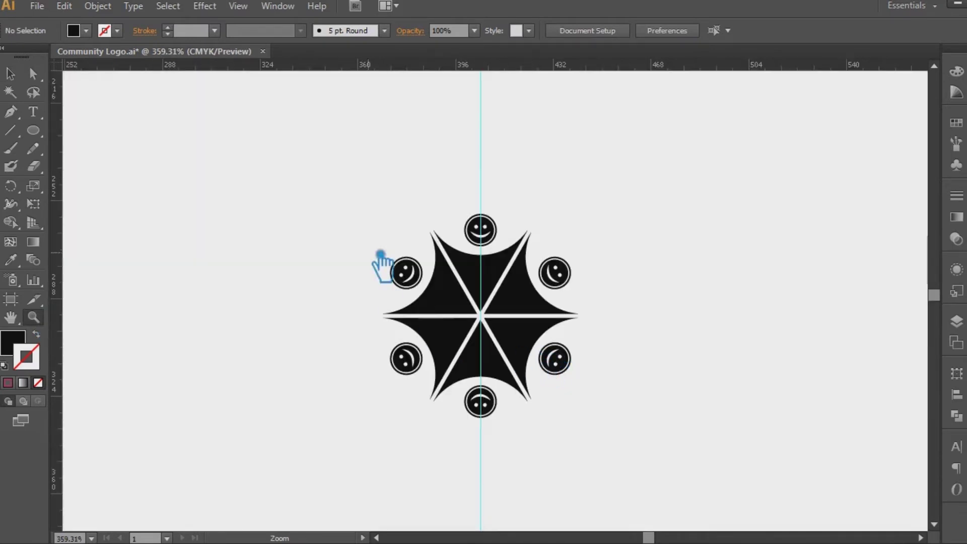
drag(583, 416, 648, 476)
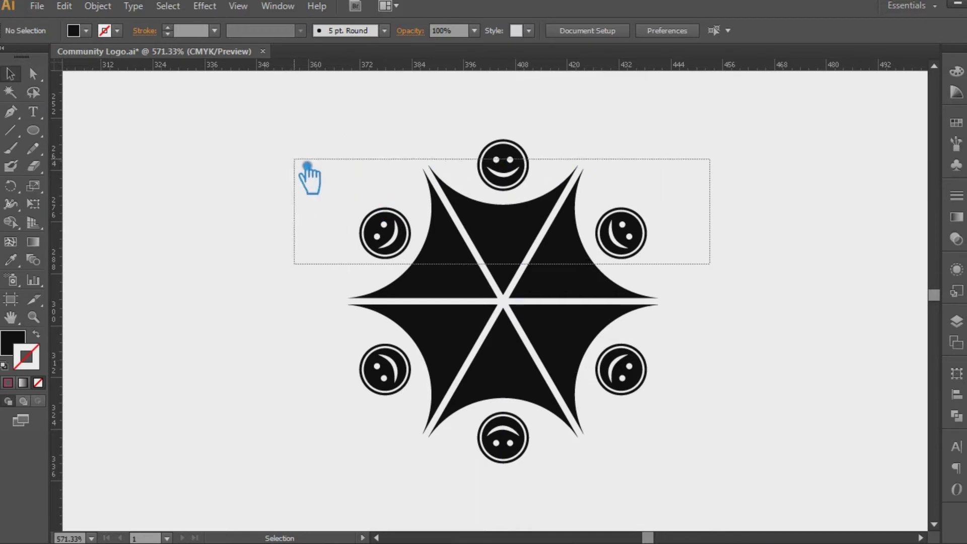
Move the top three figures of the logo upward.
drag(712, 263, 297, 158)
drag(713, 448, 345, 357)
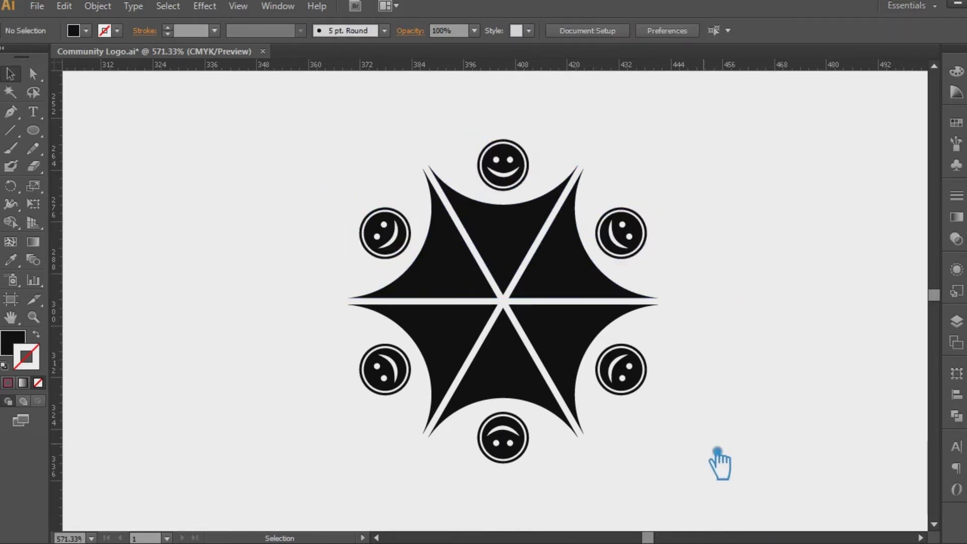
key(v)
click(648, 270)
click(529, 233)
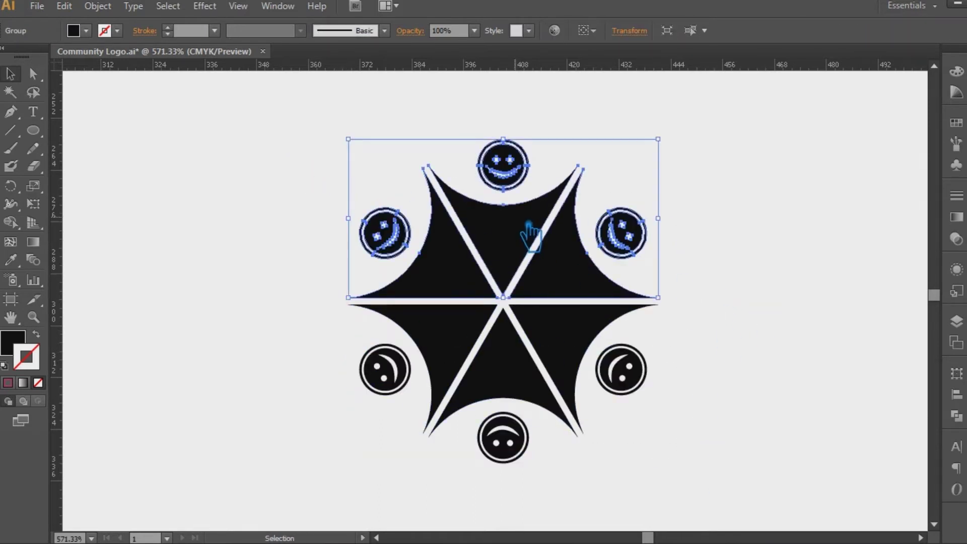
key(shift+Up)
key(Up)
key(Up)
key(Up)
Move the bottom three figures downward, opening a gap between the halves.
click(752, 257)
drag(752, 260, 339, 371)
key(Down)
key(Down)
click(737, 247)
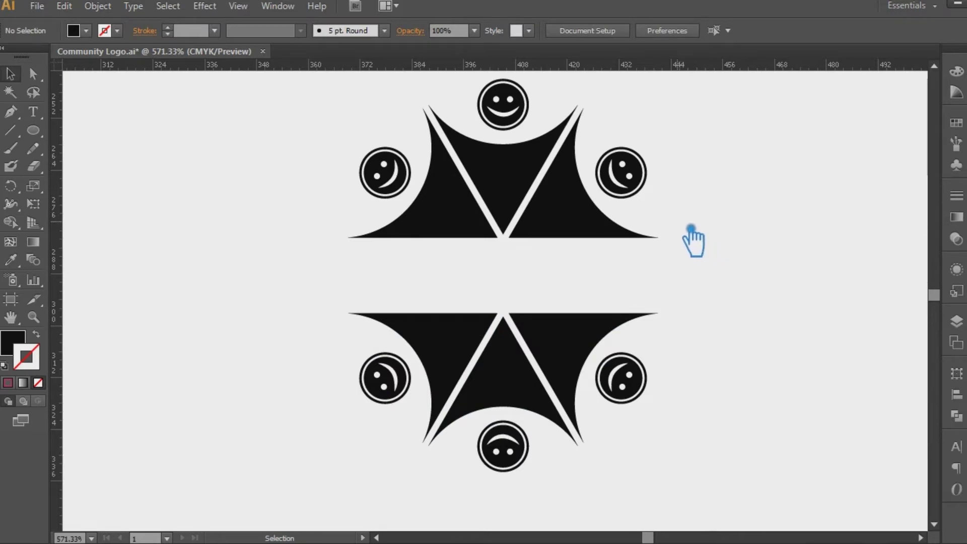
click(566, 371)
key(Down)
key(Down)
key(Down)
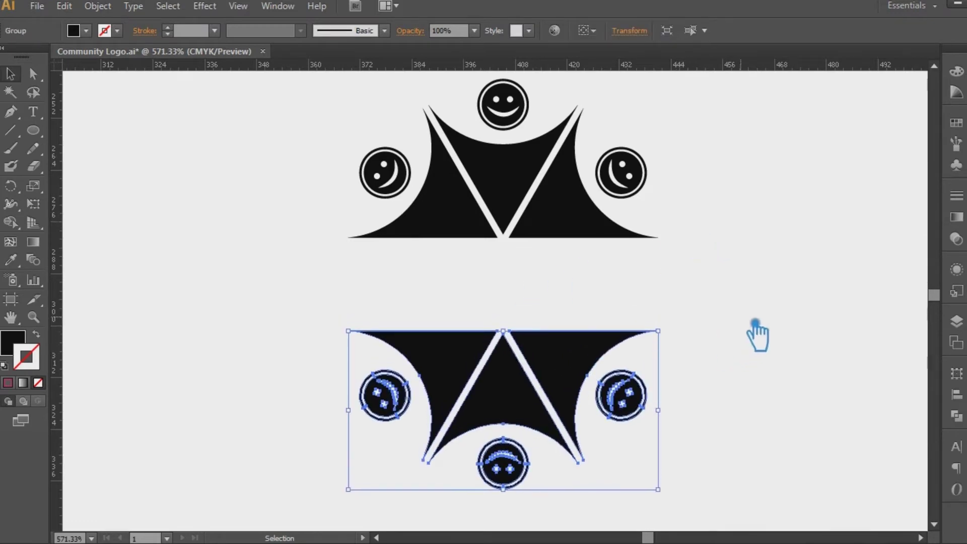
click(757, 333)
click(34, 113)
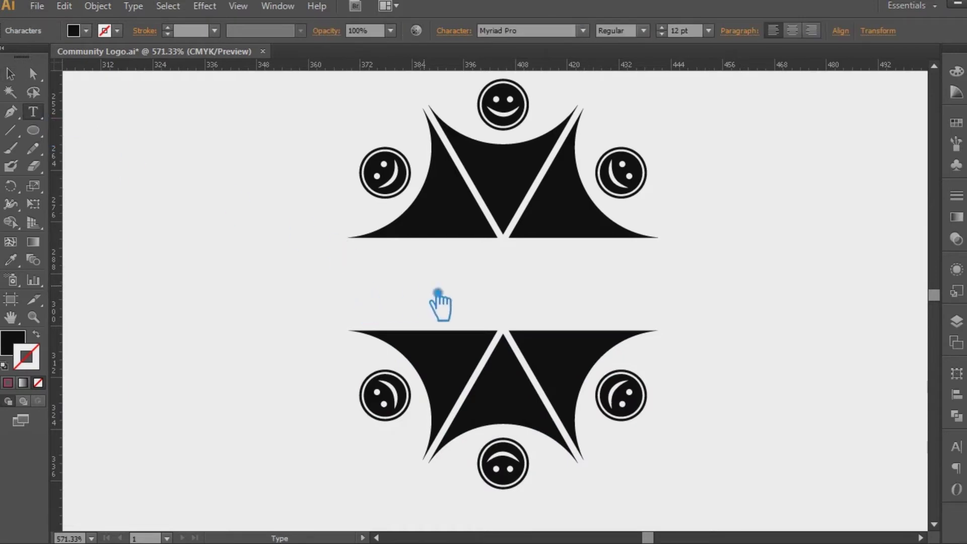
Finish typing the Healthy Life title and set it in Oswald Regular.
text(Healthy Life)
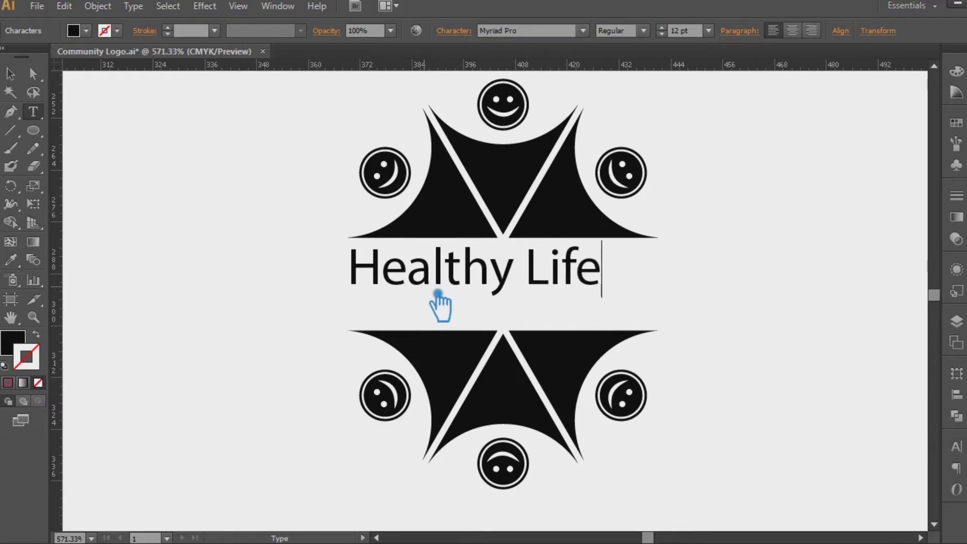
click(10, 74)
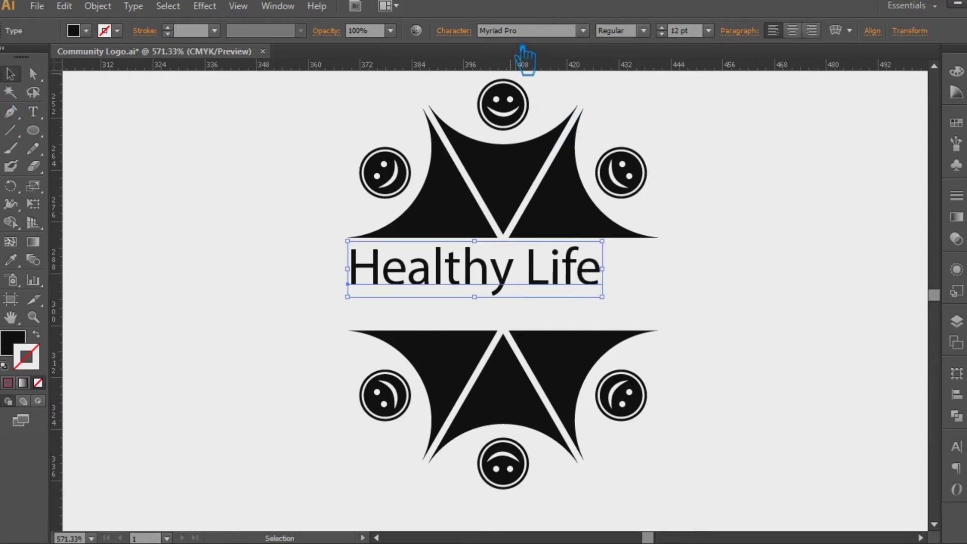
click(514, 32)
text(Oswald)
key(Return)
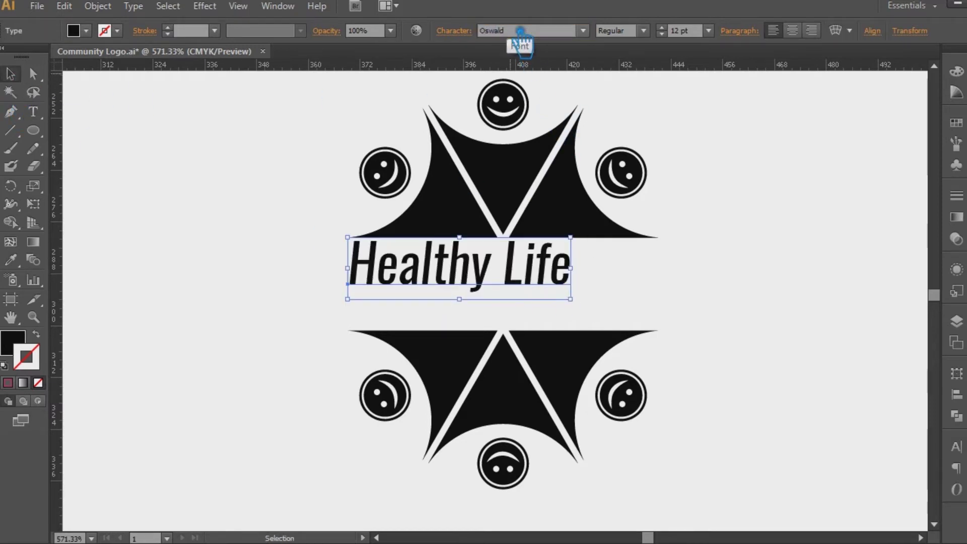
click(583, 31)
click(546, 62)
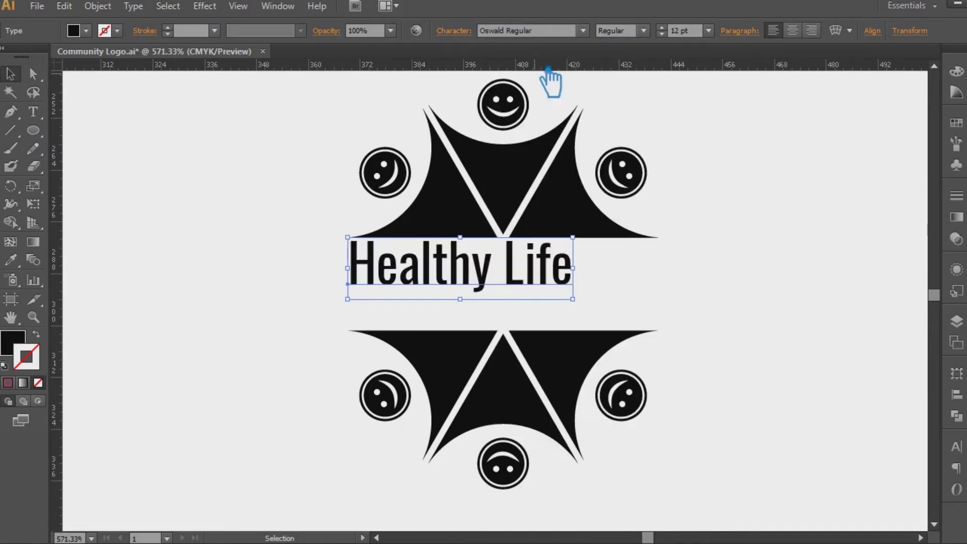
Change the title's font weight to Oswald Medium.
click(466, 32)
click(311, 187)
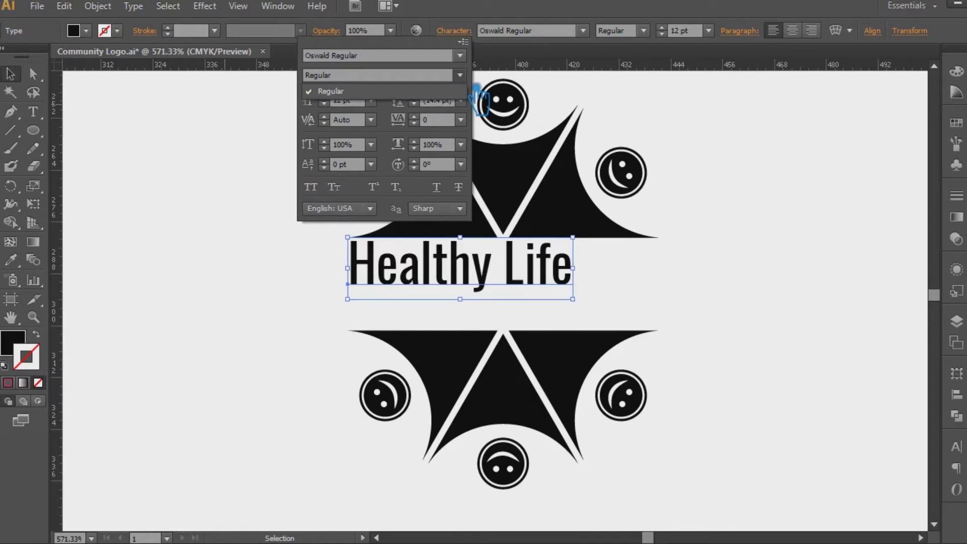
click(460, 56)
key(Escape)
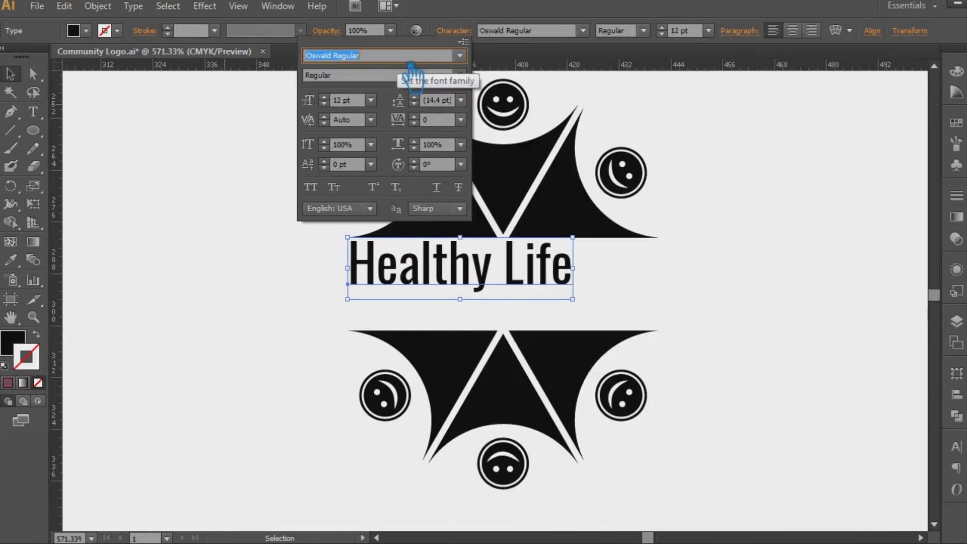
key(Escape)
click(545, 32)
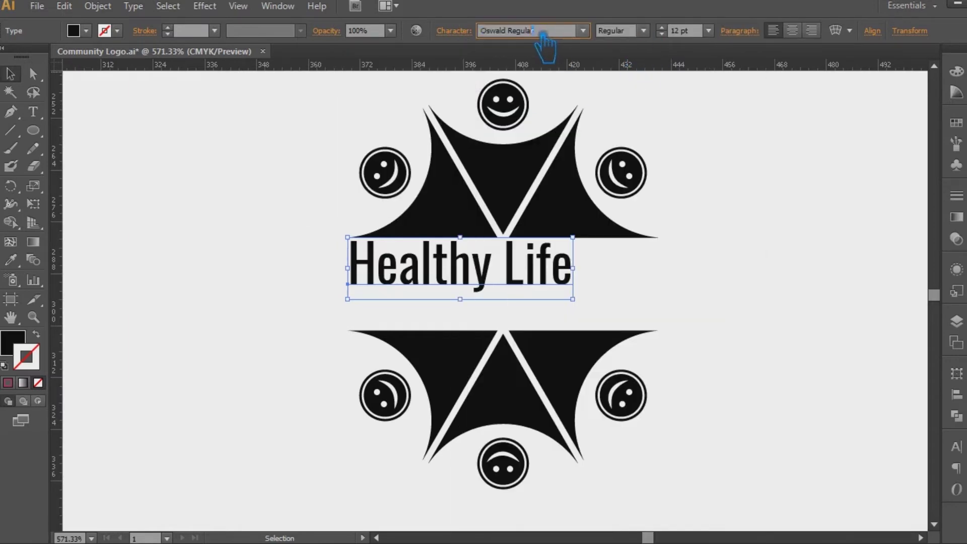
text(Oswald)
key(Return)
click(644, 31)
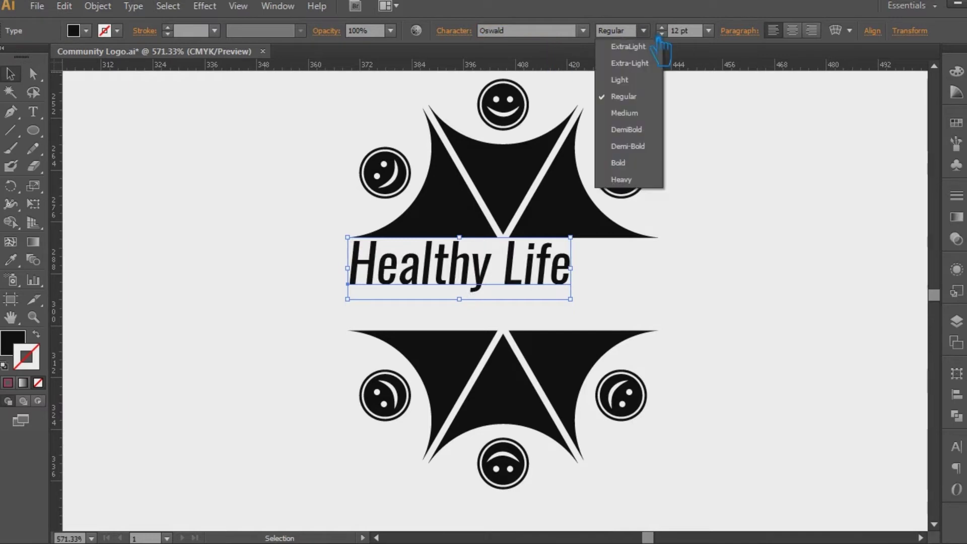
click(640, 113)
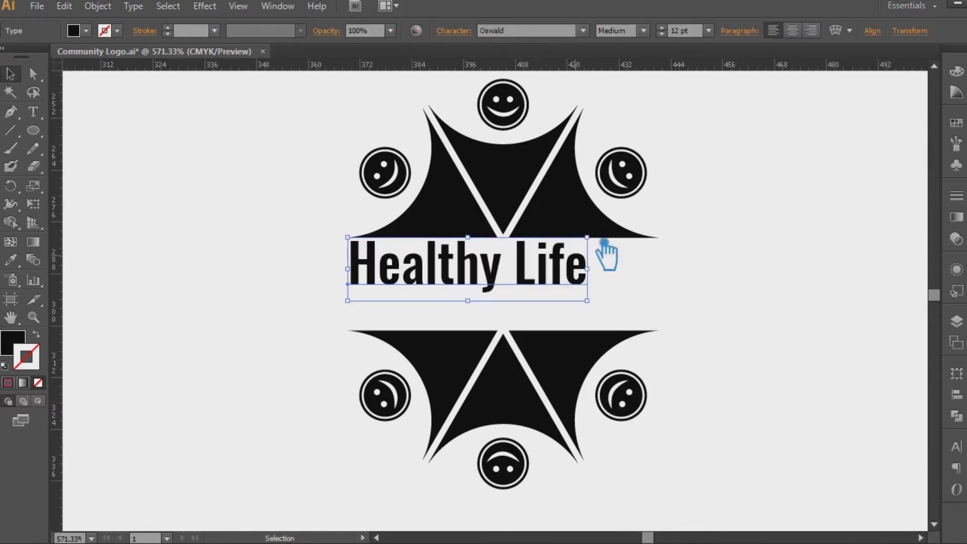
Move the bottom figure group and the title down so the title sits between the halves.
scroll(677, 32, up, 2)
scroll(680, 33, up, 2)
scroll(680, 33, up, 2)
click(816, 313)
drag(567, 282, 564, 295)
click(820, 291)
click(554, 382)
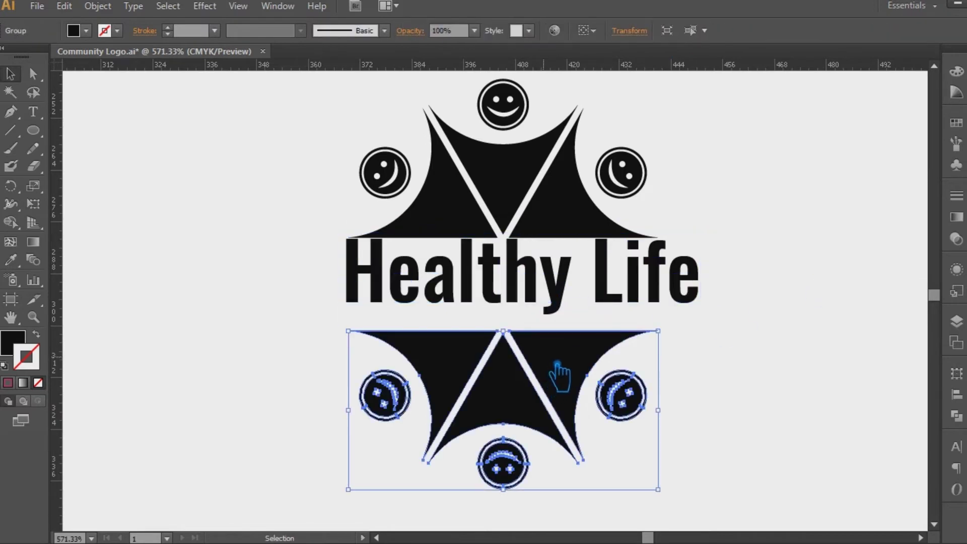
drag(557, 374, 556, 396)
click(745, 343)
drag(540, 302, 540, 315)
click(793, 280)
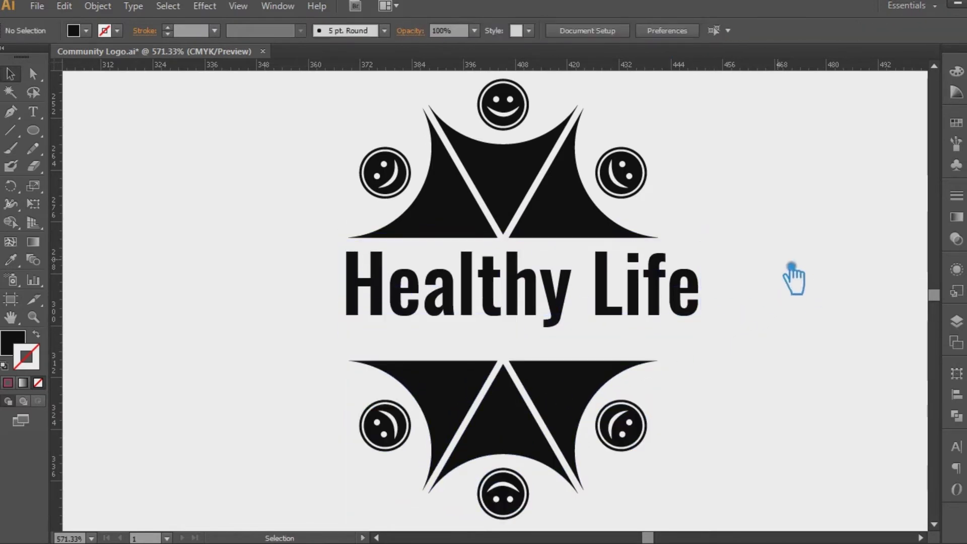
click(665, 315)
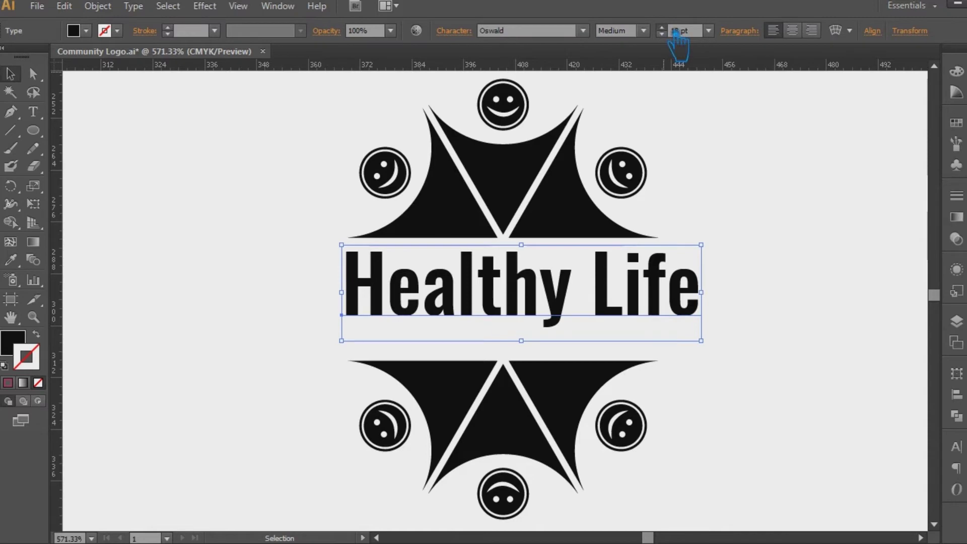
Set the title to All Caps with wide letter tracking.
scroll(676, 33, up, 1)
scroll(675, 32, down, 2)
scroll(676, 33, down, 2)
click(463, 31)
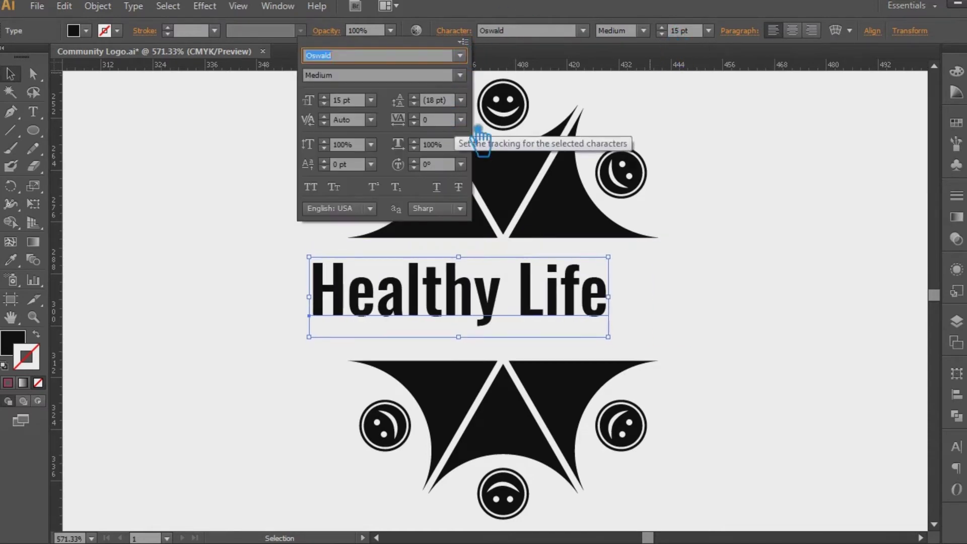
click(461, 119)
click(492, 382)
click(311, 187)
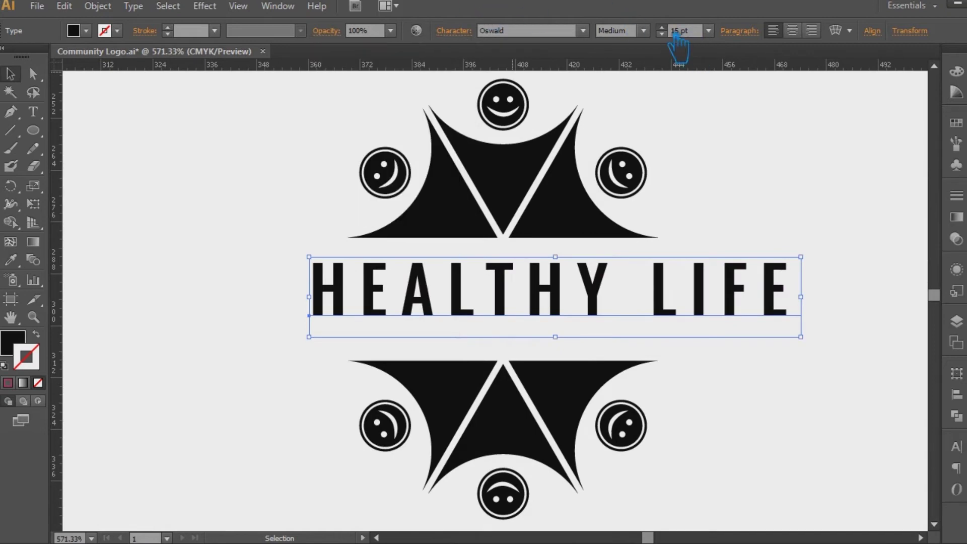
scroll(675, 31, up, 2)
click(454, 30)
click(461, 119)
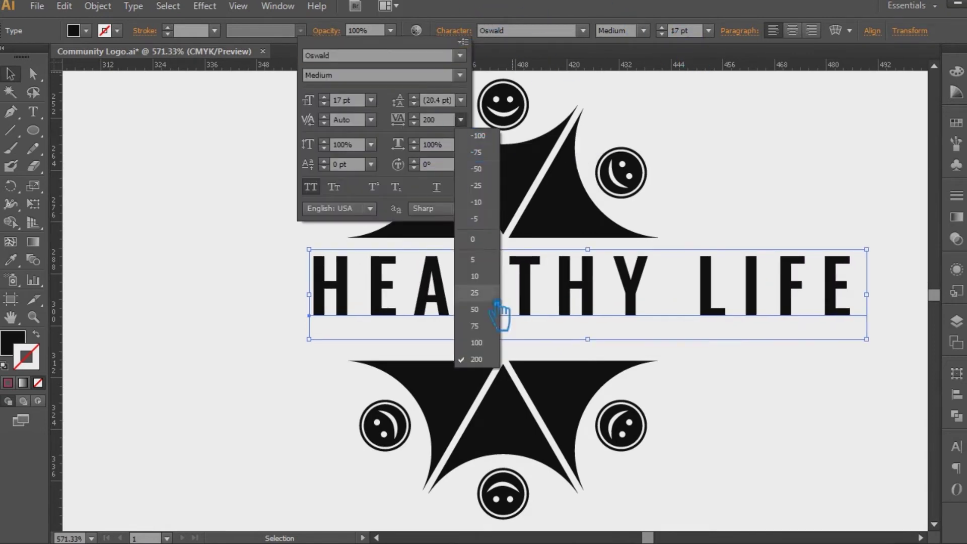
click(496, 302)
click(730, 203)
Scale the HEALTHY LIFE title up proportionally from its centre.
click(644, 308)
click(781, 356)
click(695, 327)
drag(743, 249, 828, 220)
key(ctrl+minus)
Shrink both figure groups together around the centre.
click(483, 210)
shift+click(584, 390)
drag(609, 458, 597, 428)
click(724, 443)
click(503, 205)
click(583, 388)
click(693, 372)
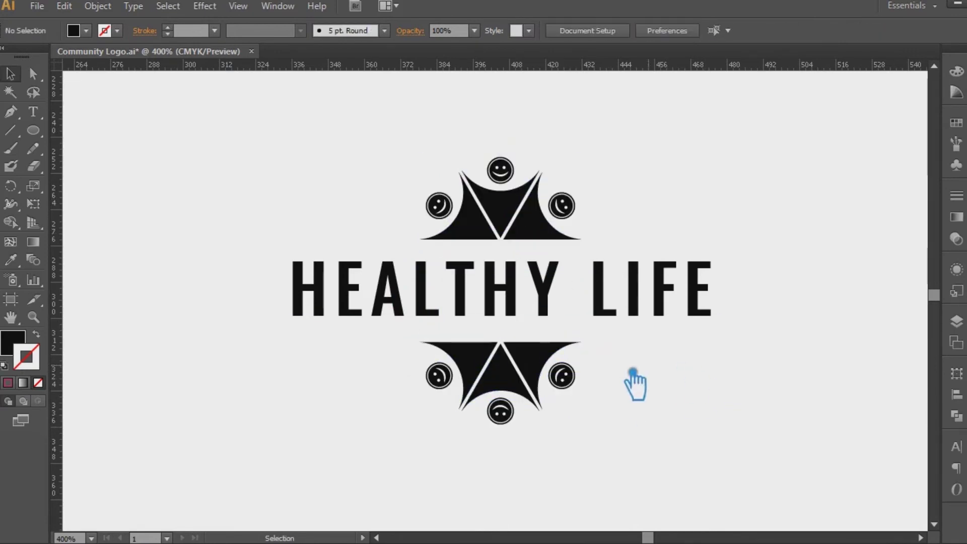
Shift the bottom figure group up slightly and nudge the title right and up.
drag(507, 402, 507, 395)
shift+click(510, 212)
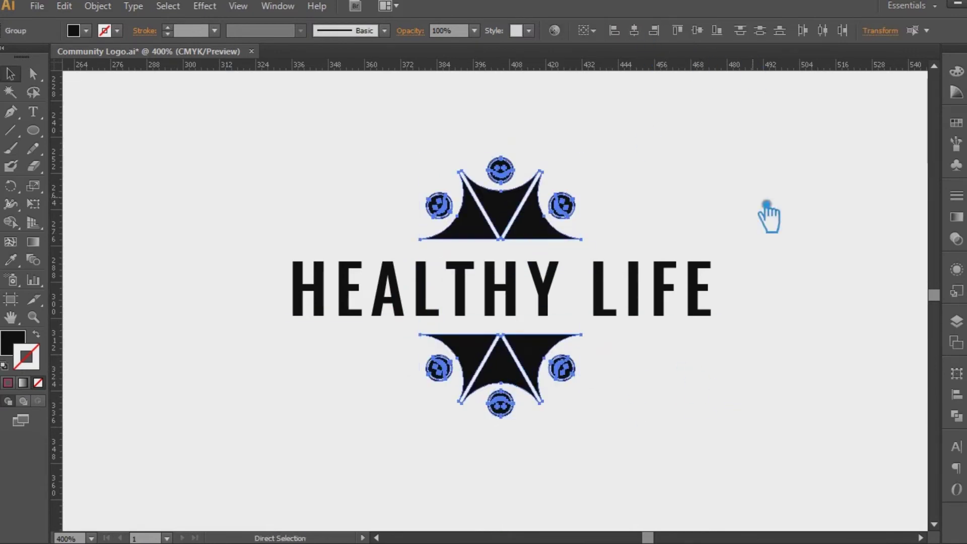
click(751, 207)
drag(638, 295, 673, 282)
scroll(682, 35, down, 2)
Set the title in Racon BasicBold and recentre it.
click(572, 297)
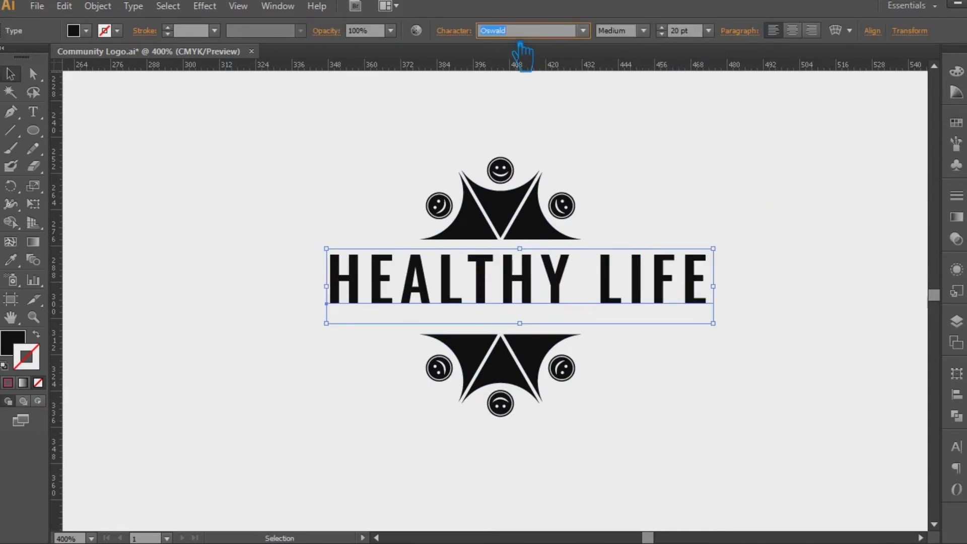
key(Return)
click(644, 30)
click(650, 85)
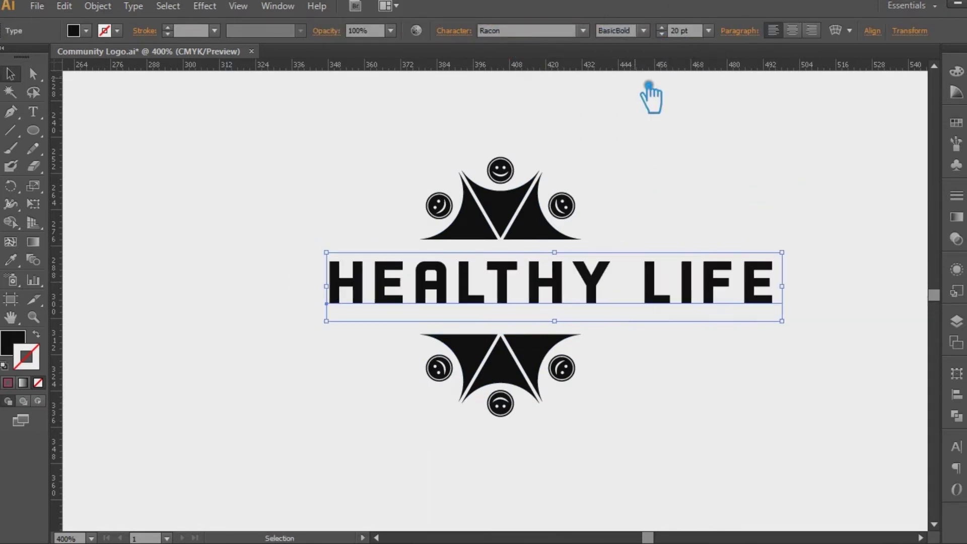
mouse_move(596, 309)
mouse_down()
mouse_move(564, 301)
mouse_move(572, 302)
mouse_up()
click(712, 349)
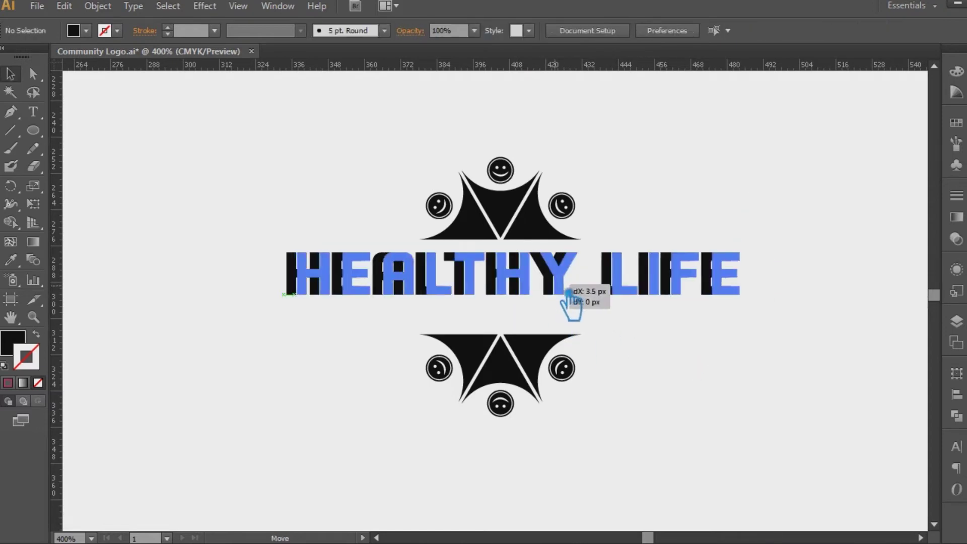
click(717, 370)
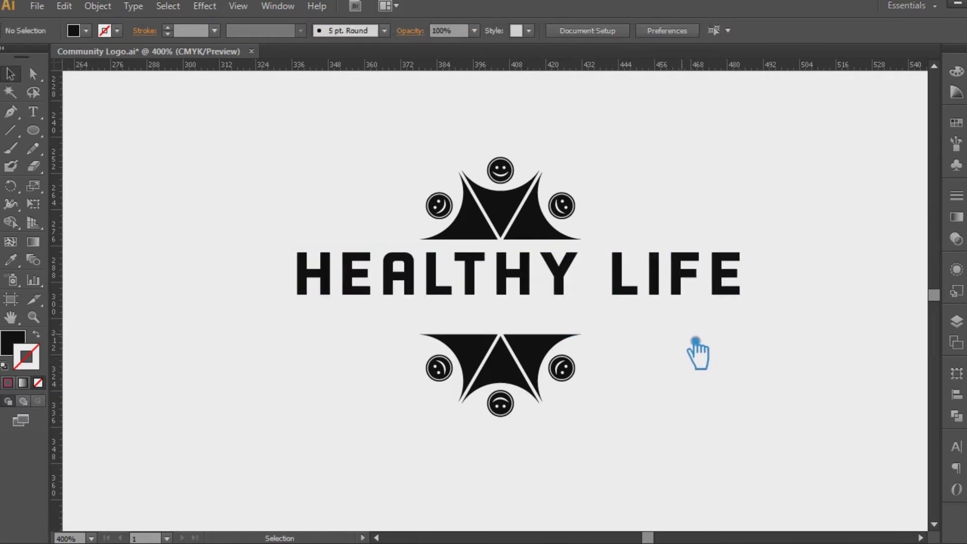
Fill the bottom figure group with light grey.
click(535, 210)
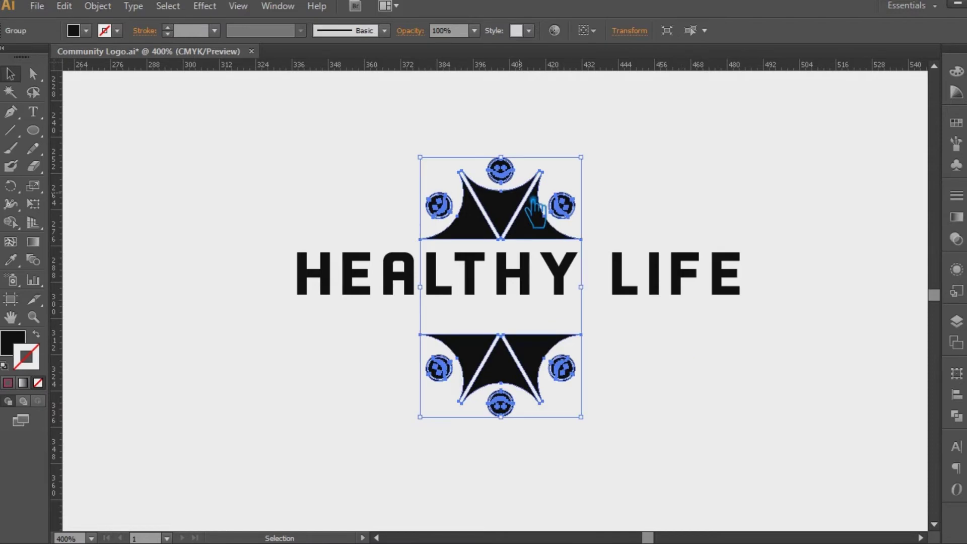
click(682, 210)
click(541, 355)
double_click(12, 342)
drag(439, 123, 455, 162)
click(799, 93)
click(695, 412)
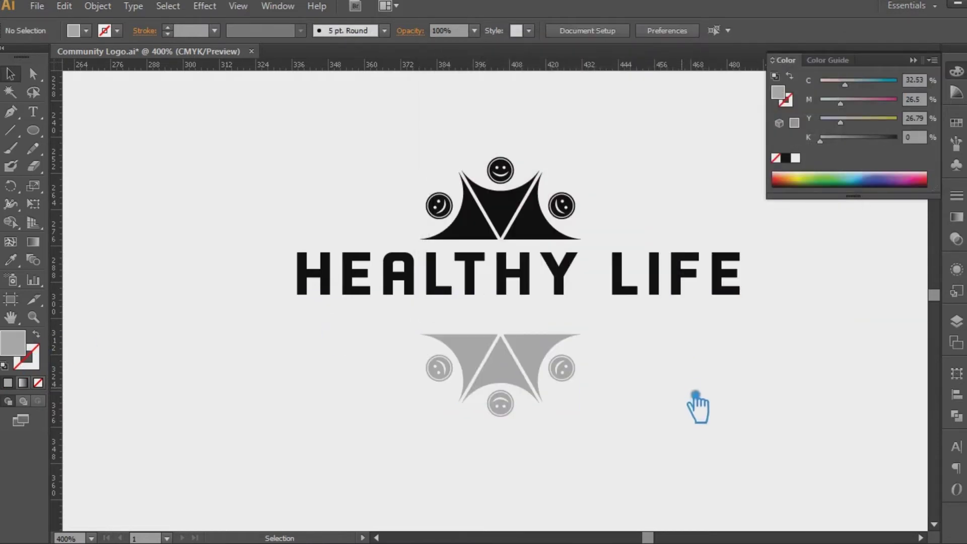
click(536, 300)
Alt-drag a smaller copy of the title below it and retype it as TAGLINE GOES HERE.
drag(746, 268, 625, 291)
key(Down)
key(Down)
key(Down)
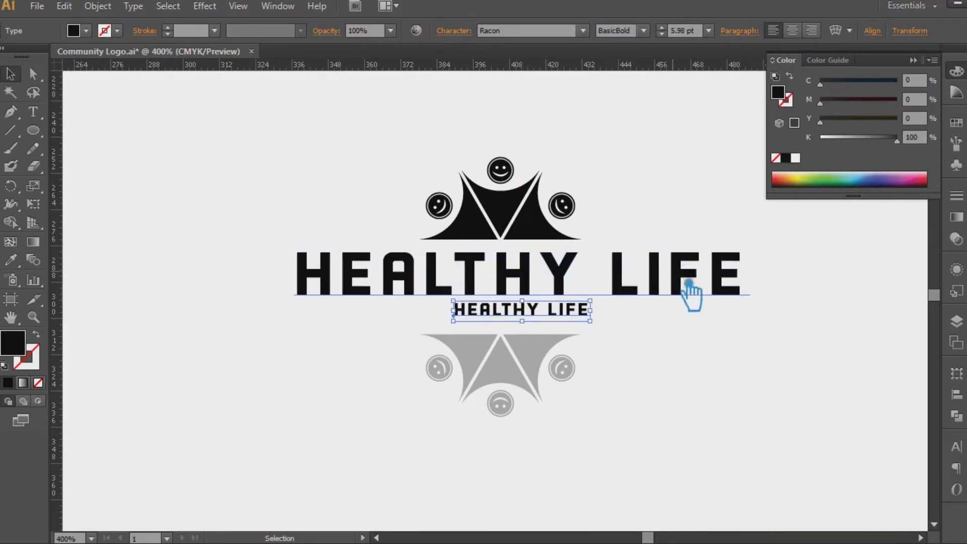
double_click(554, 312)
drag(605, 313, 373, 312)
text(TG)
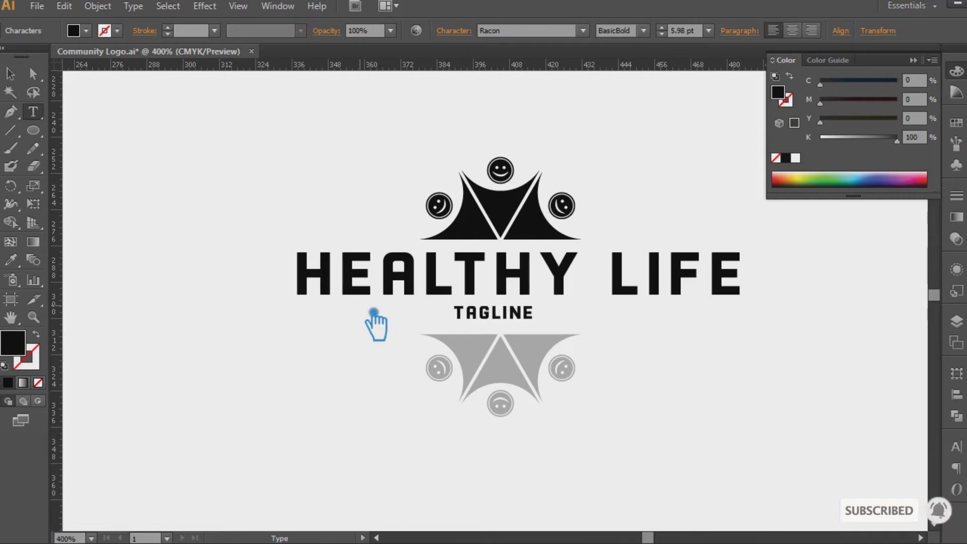
text(ES HERE)
key(Escape)
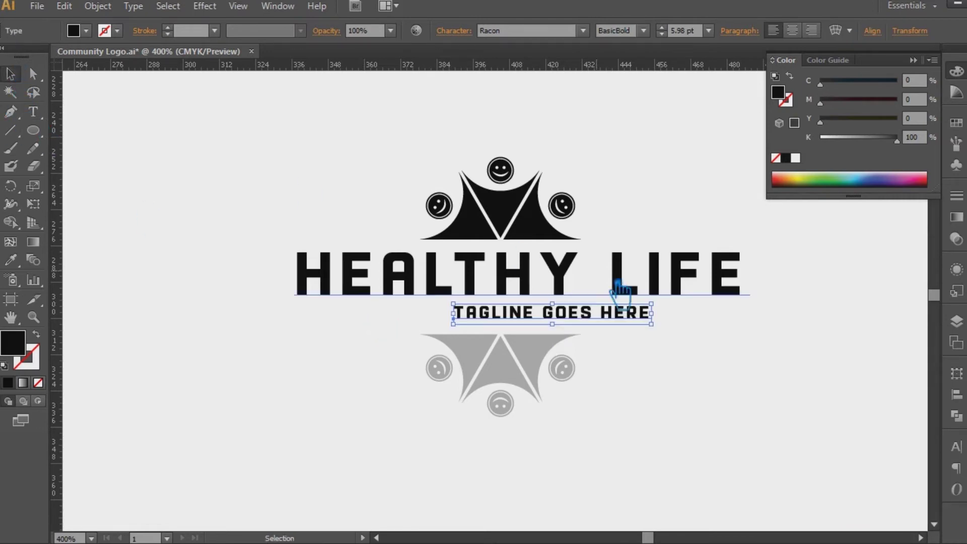
Give the tagline tracking 400 and a 5 pt font size.
click(472, 45)
click(431, 133)
text(400)
key(Return)
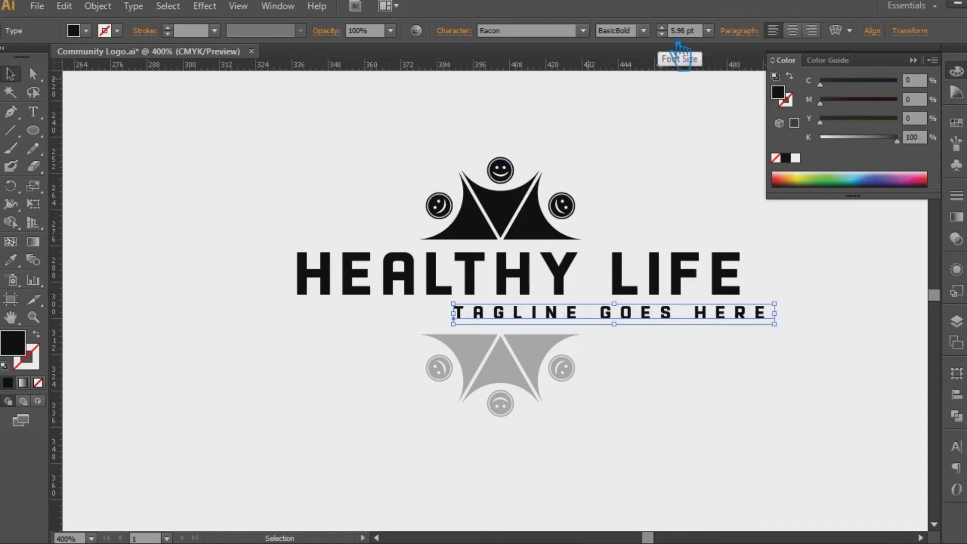
click(662, 34)
Set the whole tagline's font style to Basic.
click(33, 112)
drag(704, 313, 725, 314)
click(644, 30)
click(643, 54)
key(ctrl+z)
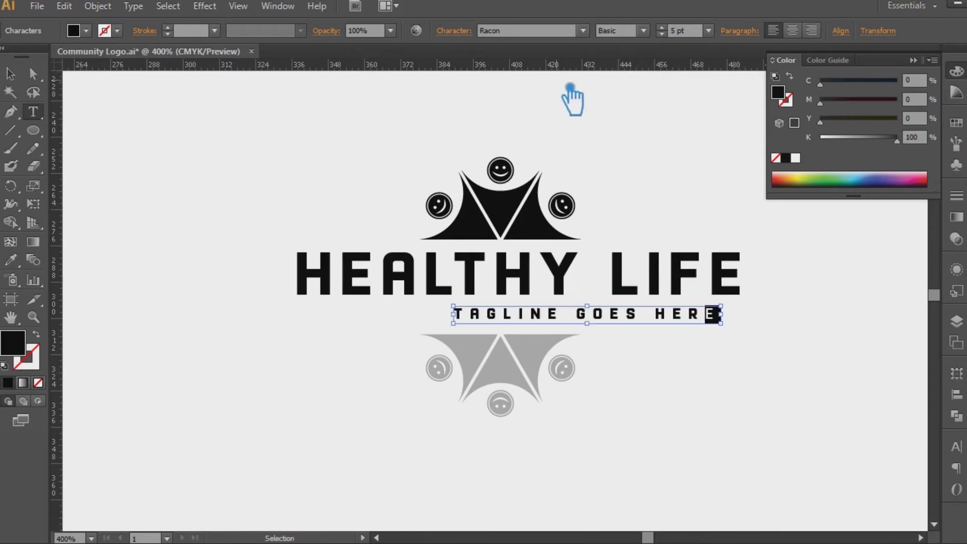
click(453, 30)
click(489, 256)
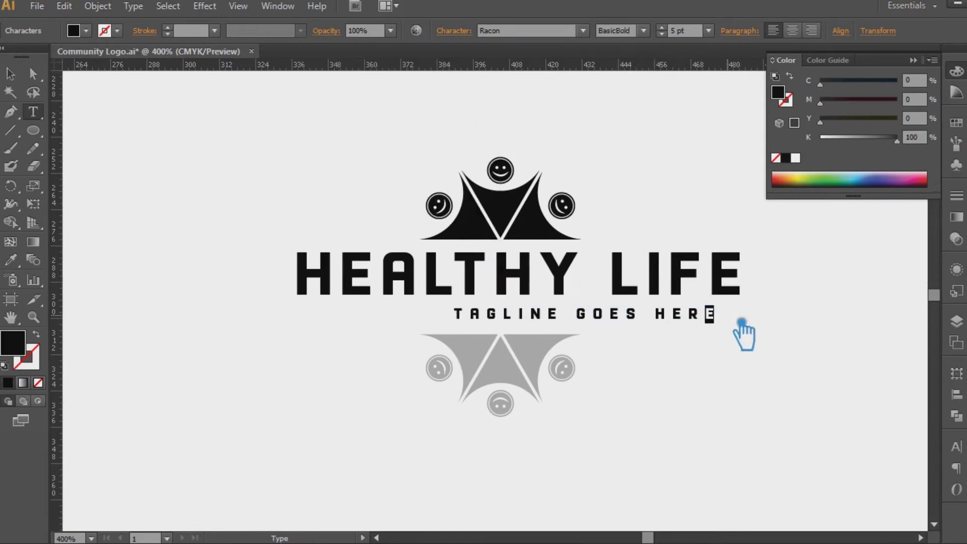
drag(740, 325, 501, 145)
click(644, 31)
click(619, 46)
Exit text editing and reselect the HEALTHY LIFE title.
click(36, 65)
click(807, 383)
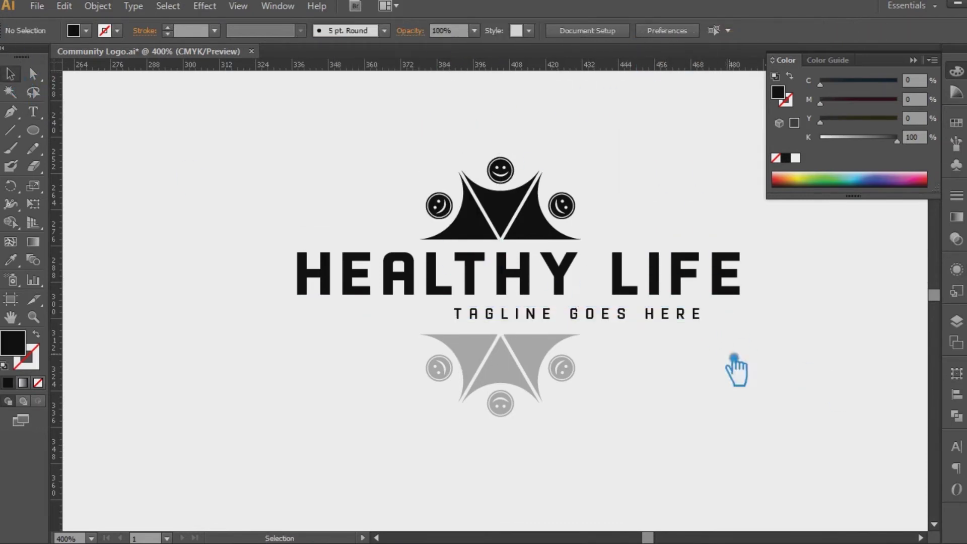
click(565, 318)
click(771, 343)
click(720, 279)
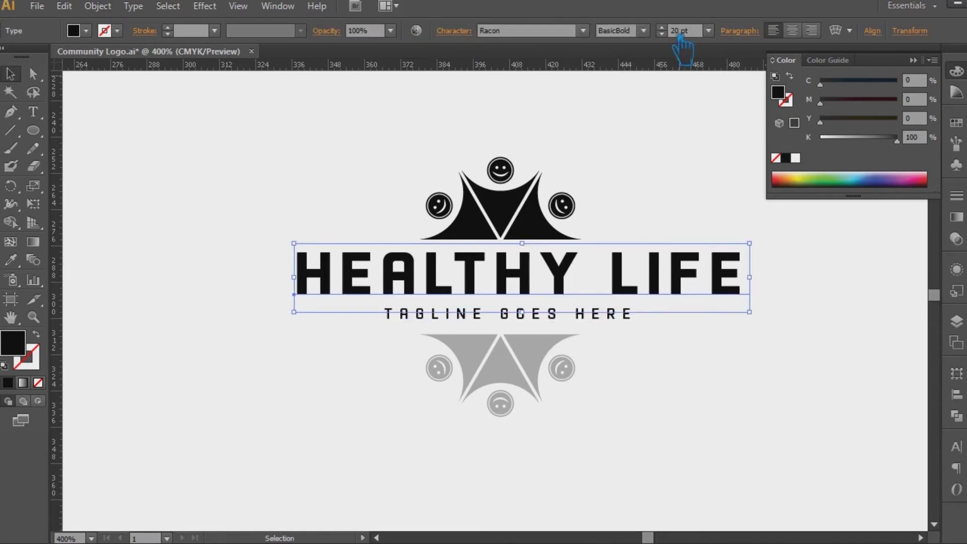
Centre all logo parts horizontally.
scroll(682, 31, down, 4)
mouse_move(722, 432)
mouse_down()
mouse_move(590, 314)
mouse_move(328, 122)
mouse_up()
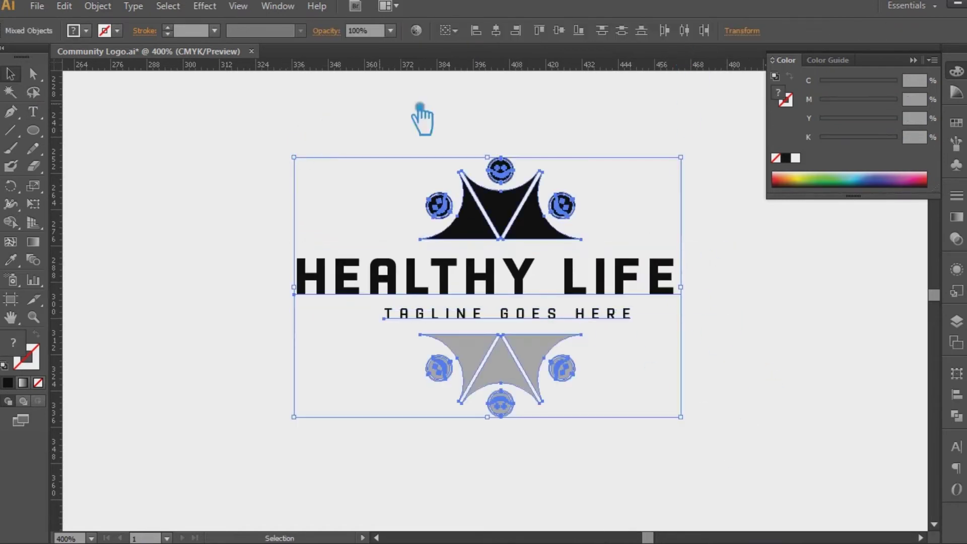
click(496, 30)
click(810, 388)
Tighten the HEALTHY LIFE title's letter spacing.
click(33, 112)
drag(656, 282, 704, 292)
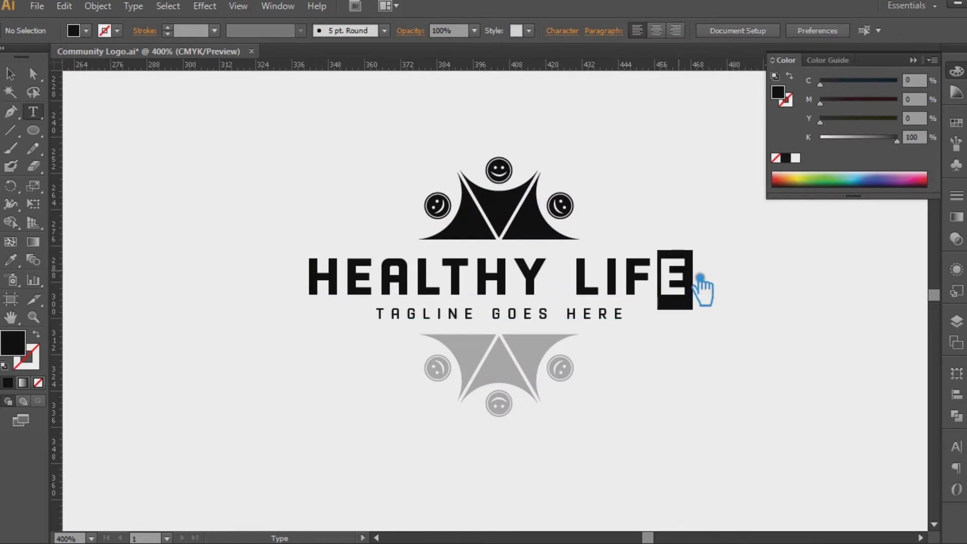
key(ctrl+a)
click(453, 31)
click(436, 119)
key(Down)
key(Down)
key(Down)
key(Down)
key(Down)
key(Down)
key(Down)
key(Down)
key(Down)
key(Down)
key(Down)
click(461, 119)
click(492, 222)
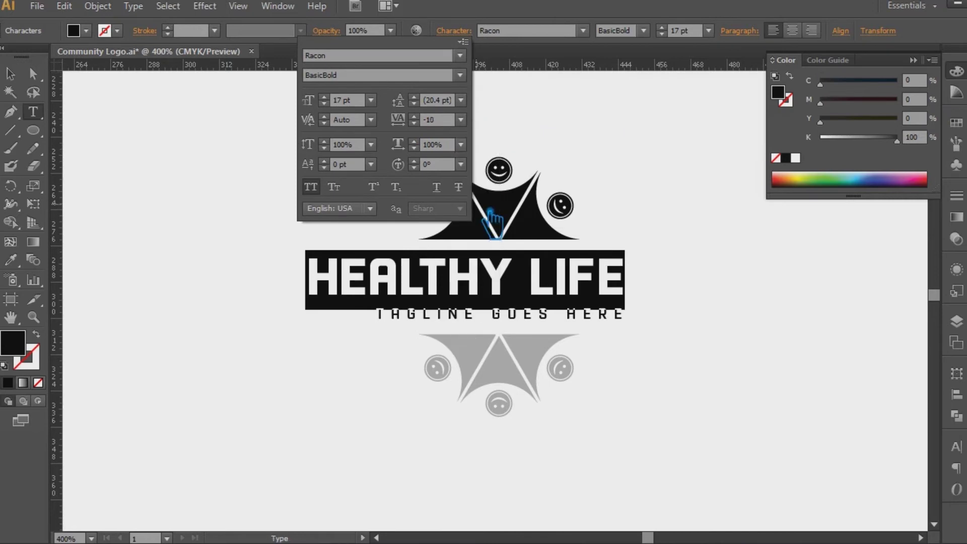
key(Escape)
Re-centre the logo parts and check the title's character settings.
drag(674, 441, 241, 135)
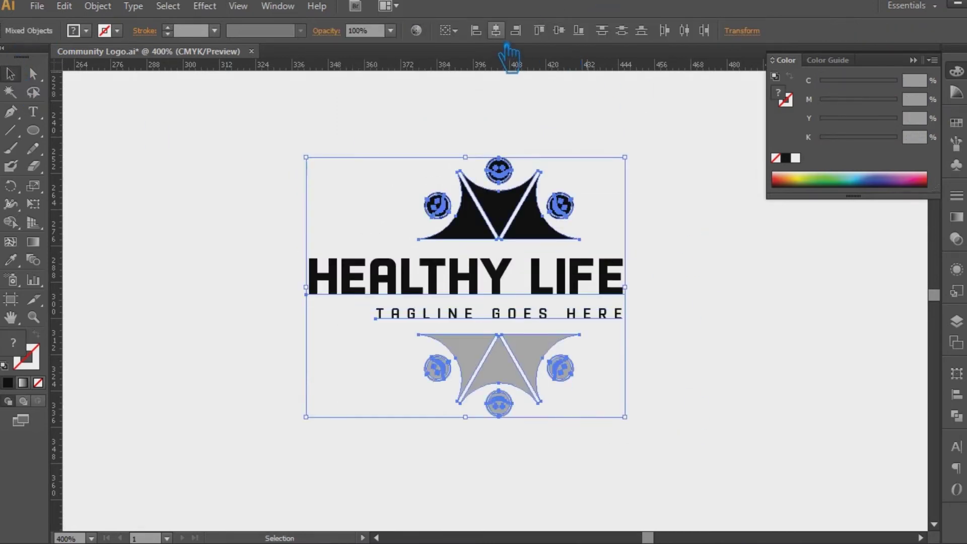
click(496, 30)
key(t)
drag(632, 285, 682, 287)
click(453, 30)
click(458, 113)
key(Escape)
click(10, 74)
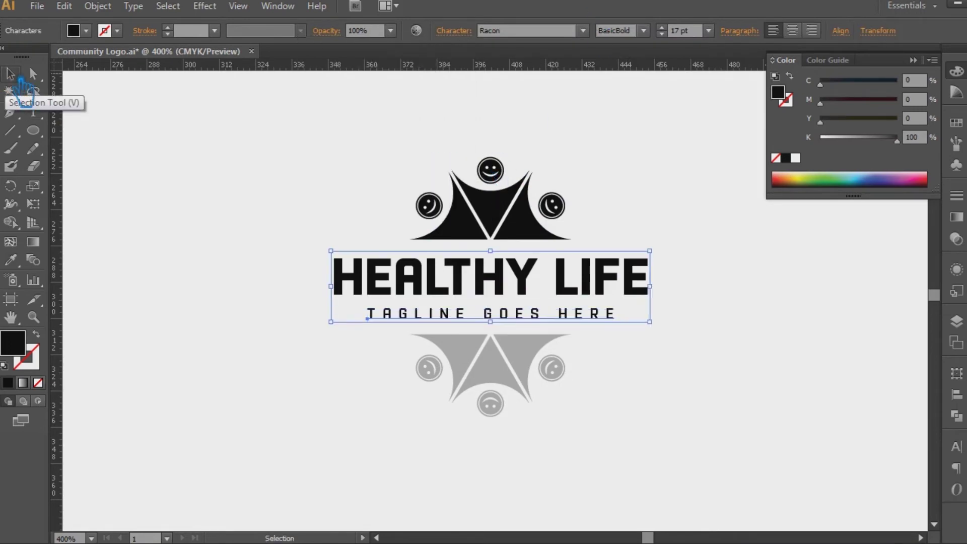
Reduce the tagline to 4.5 pt and move it up under HEALTHY LIFE.
click(676, 324)
click(496, 317)
click(675, 334)
drag(503, 318, 504, 311)
click(705, 335)
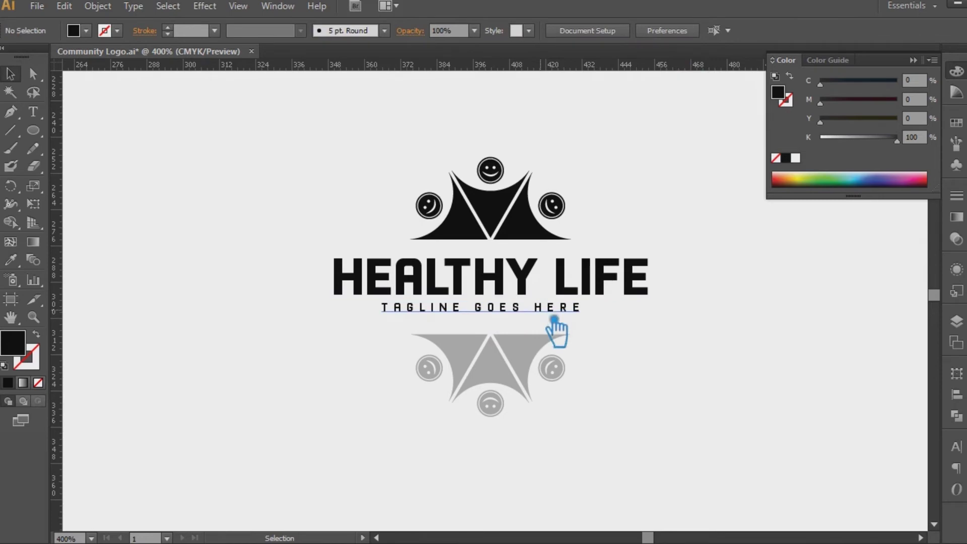
click(555, 311)
Review the logo selection and close the floating colour panel.
scroll(675, 32, up, 1)
scroll(677, 33, down, 1)
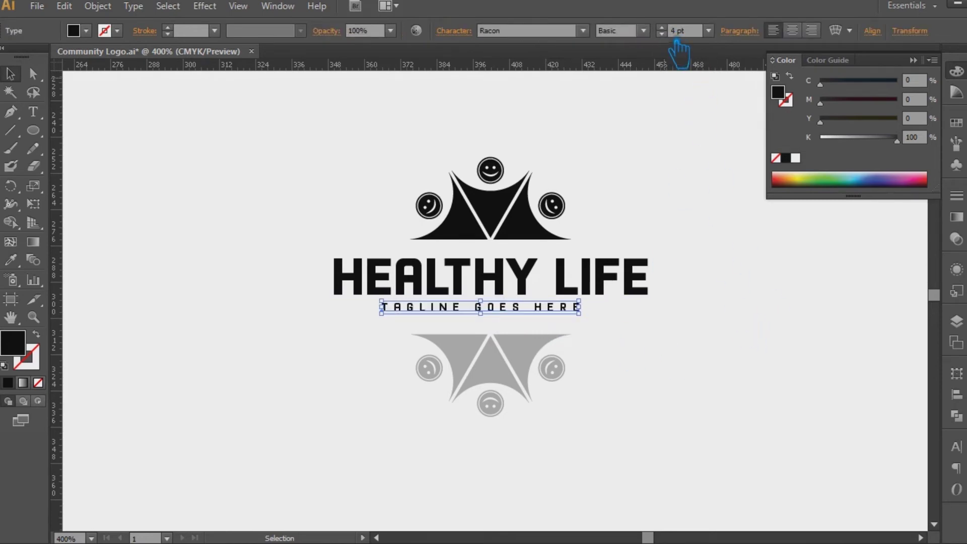
scroll(687, 31, up, 1)
click(760, 248)
click(580, 310)
drag(697, 356, 443, 75)
click(727, 380)
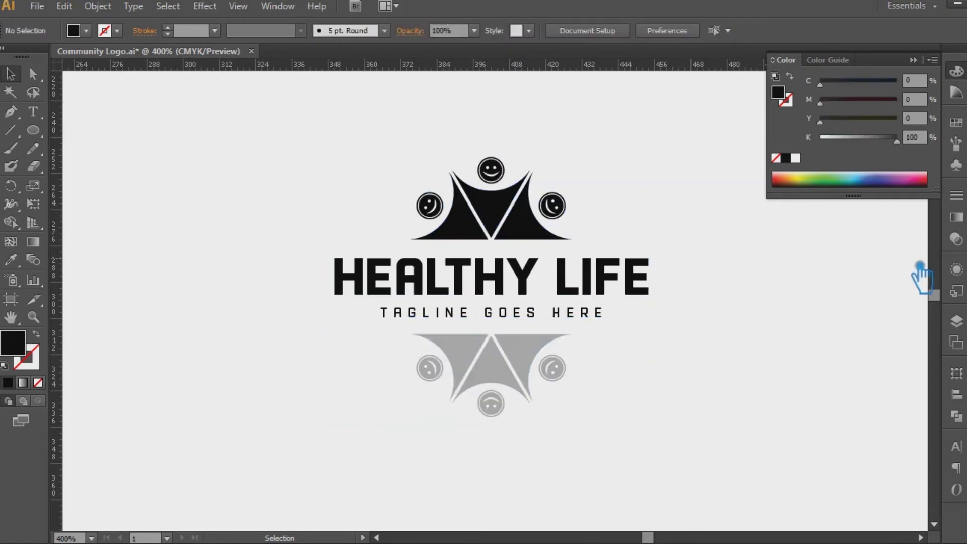
click(913, 60)
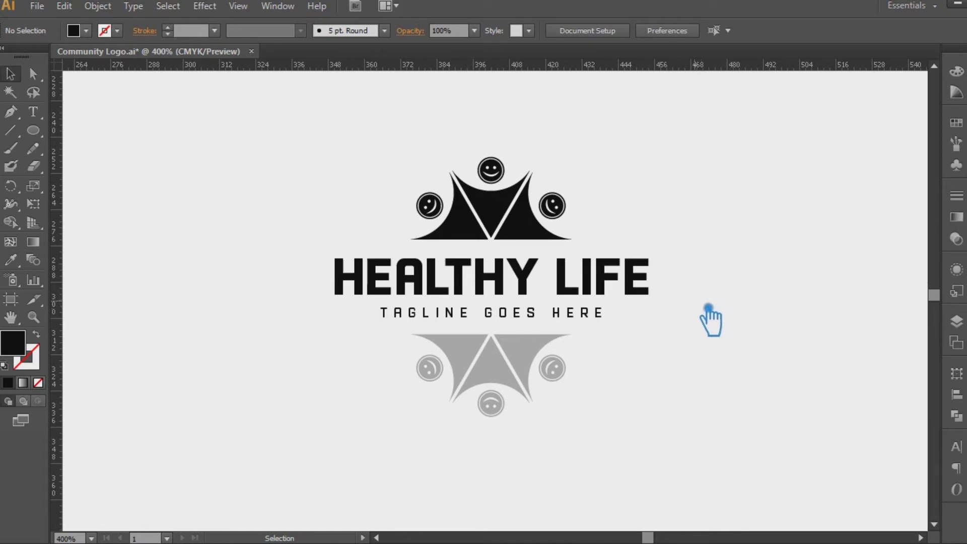
Fill the top smiley figure group with yellow-green.
click(721, 385)
click(500, 225)
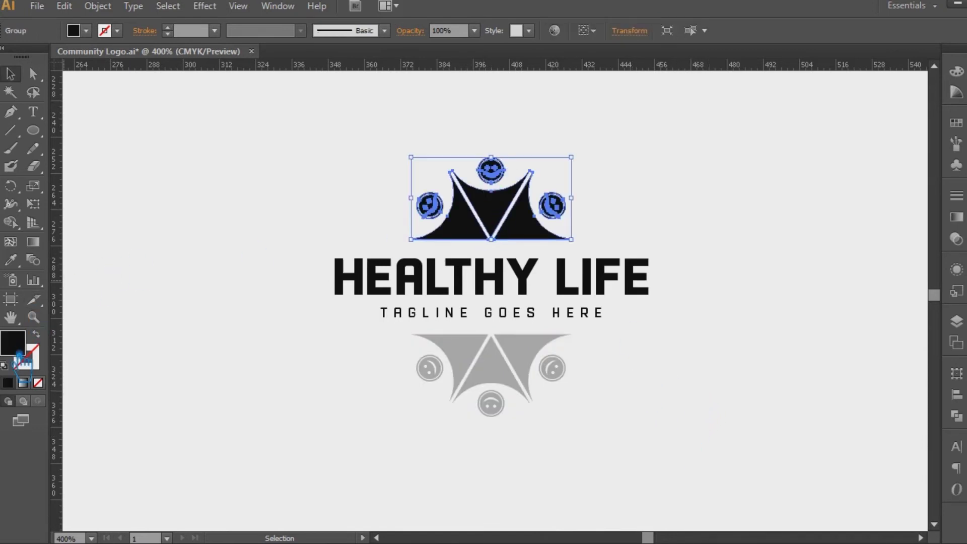
double_click(19, 355)
drag(655, 278, 654, 232)
click(616, 106)
click(806, 95)
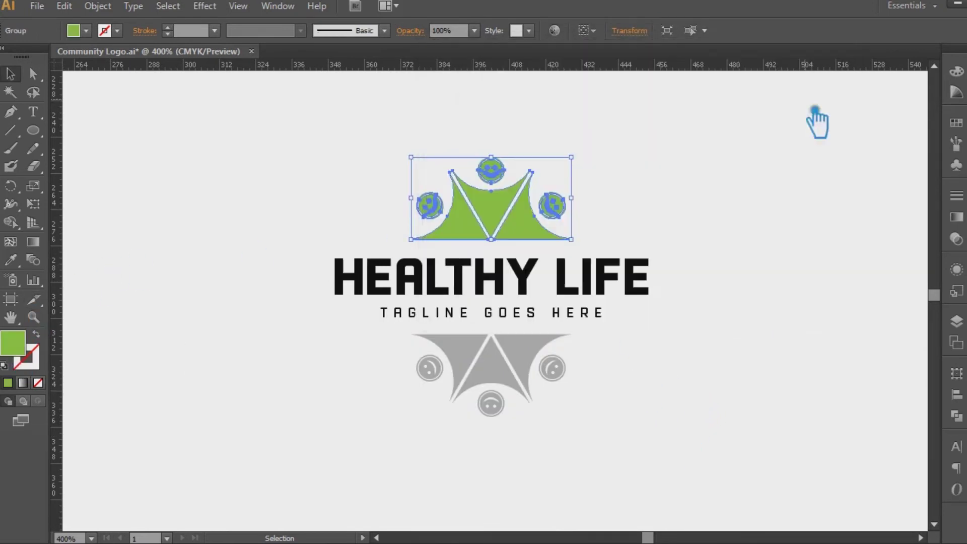
Eyedropper the yellow-green fill onto the grey lower figures.
click(751, 224)
click(559, 368)
click(10, 260)
click(488, 224)
key(v)
double_click(20, 345)
Change the lower figures' fill to a darker green.
click(610, 165)
click(800, 94)
click(751, 209)
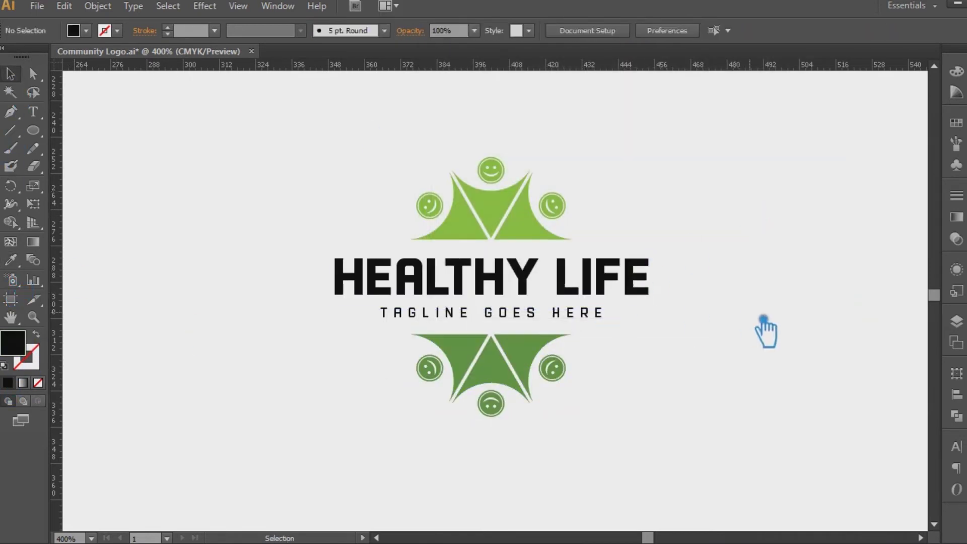
Colour HEALTHY with the lower figures' dark green and LIFE with the upper light green.
key(t)
triple_click(570, 272)
click(497, 298)
drag(546, 290, 110, 288)
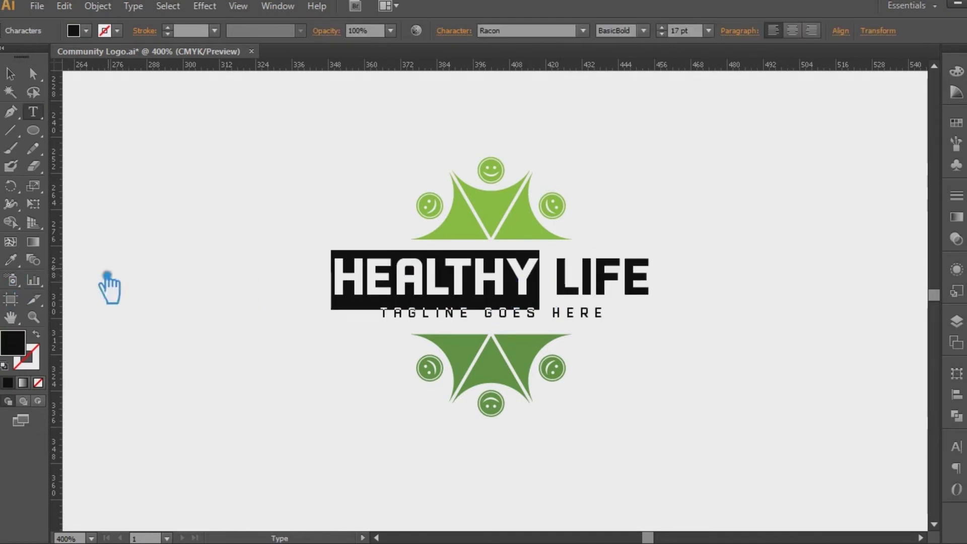
key(i)
click(501, 395)
key(t)
drag(554, 283, 622, 285)
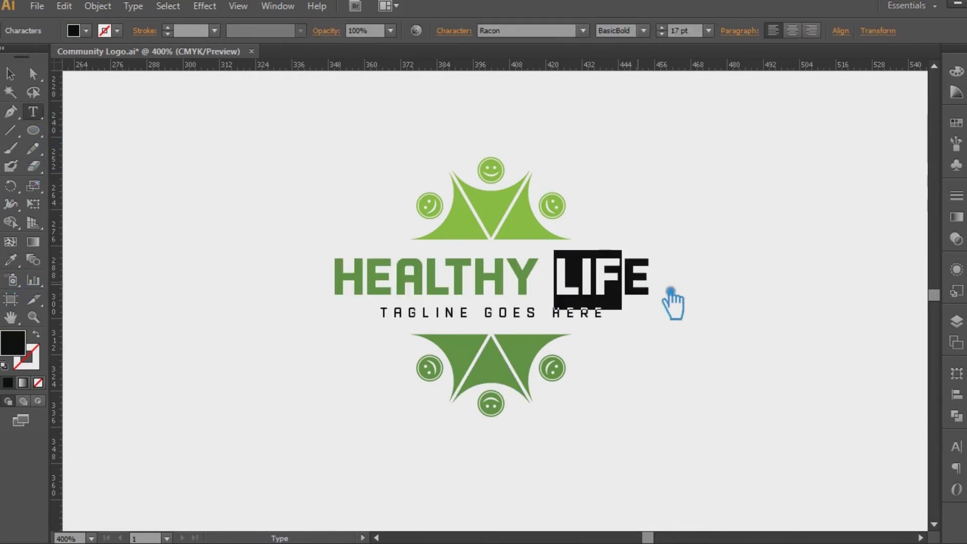
key(i)
click(463, 229)
key(v)
click(173, 166)
Give the tagline a dark grey fill.
click(524, 314)
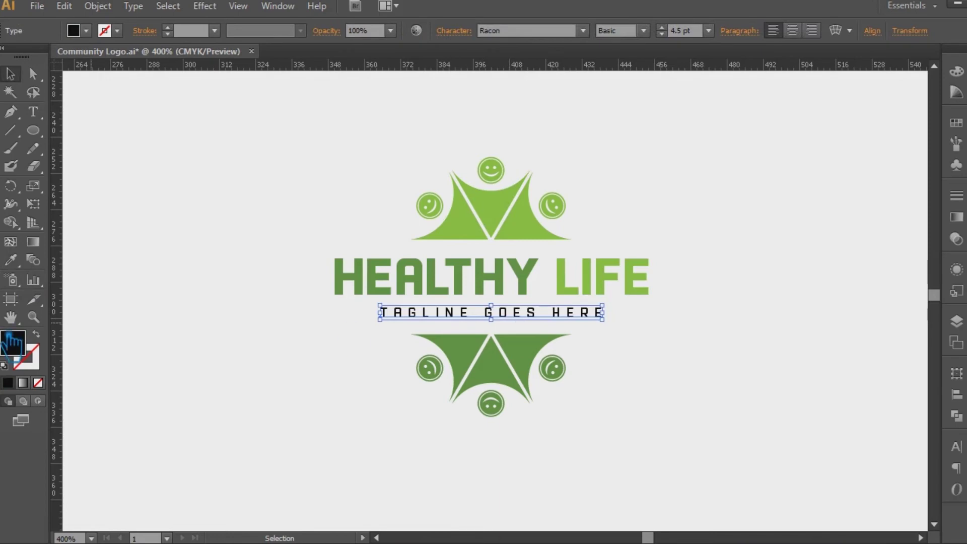
double_click(13, 342)
drag(460, 255, 451, 222)
click(799, 95)
double_click(26, 358)
click(799, 99)
click(765, 302)
click(514, 214)
shift+click(553, 367)
Scale both figure marks down and nudge the tagline up toward the title.
drag(586, 425, 567, 415)
click(738, 431)
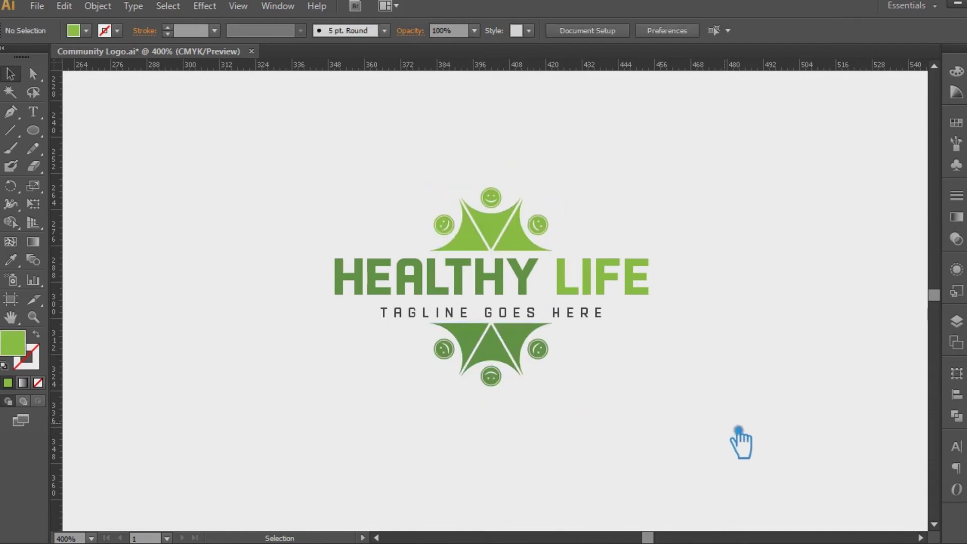
click(529, 315)
key(Up)
key(Up)
key(Up)
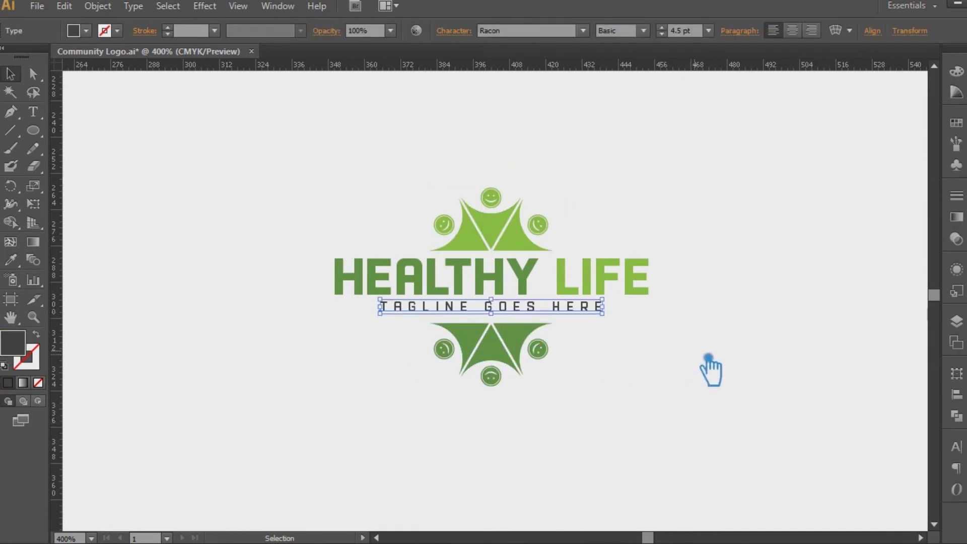
click(710, 371)
Select the title group and both figure marks and group them together.
click(514, 308)
key(ctrl+a)
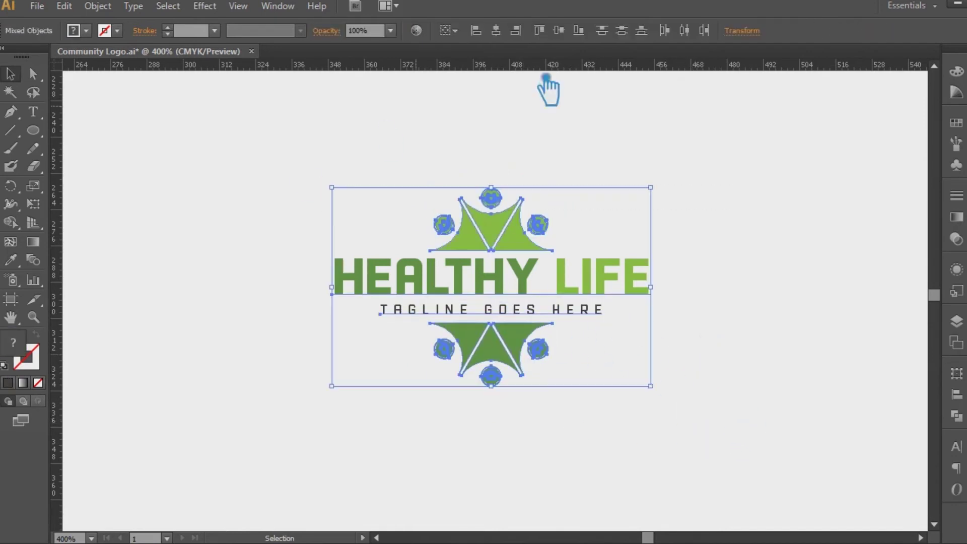
click(756, 327)
click(529, 281)
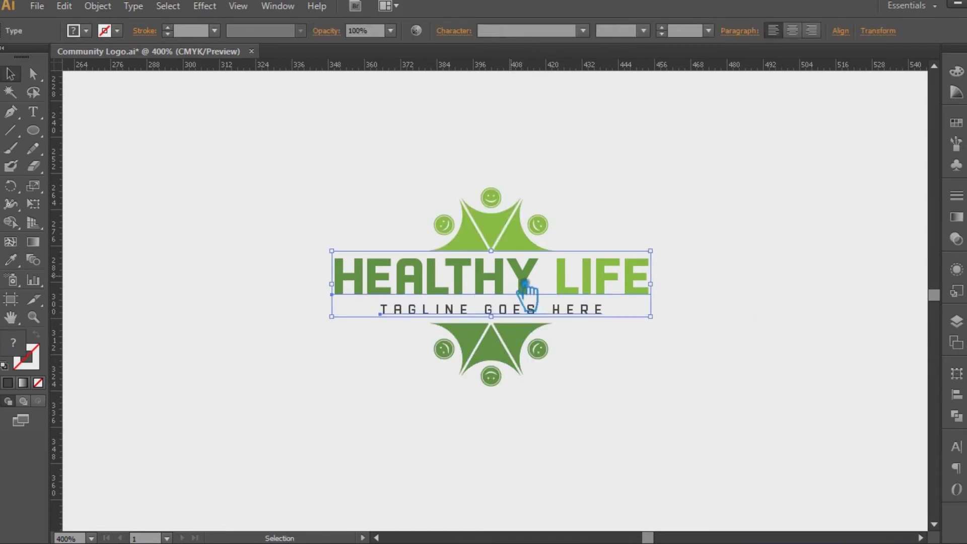
drag(678, 410, 534, 368)
shift+click(508, 220)
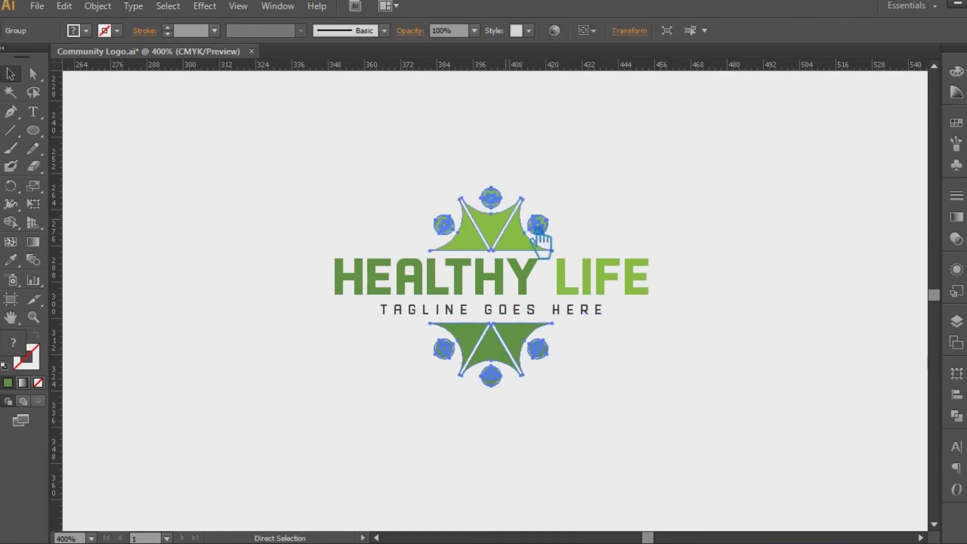
key(ctrl+a)
key(a)
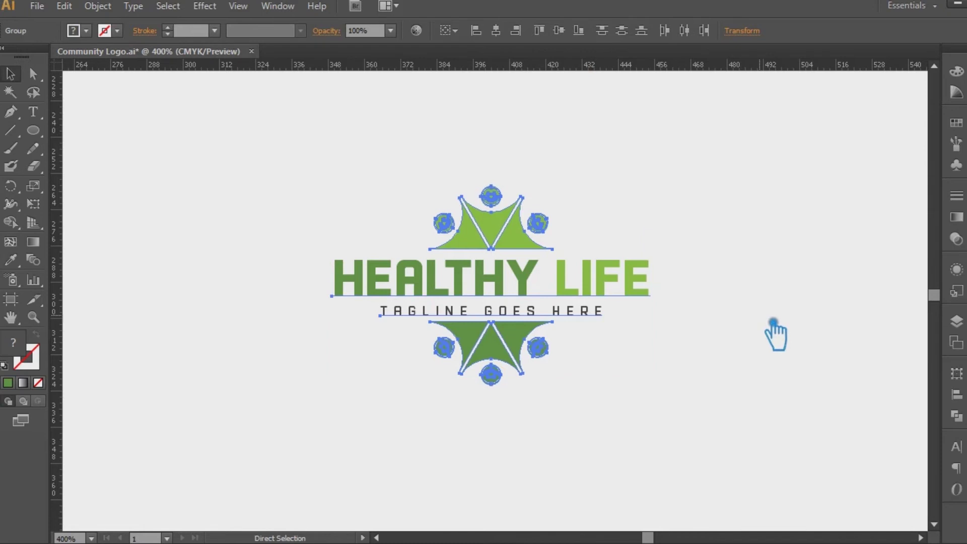
click(772, 330)
key(ctrl+plus)
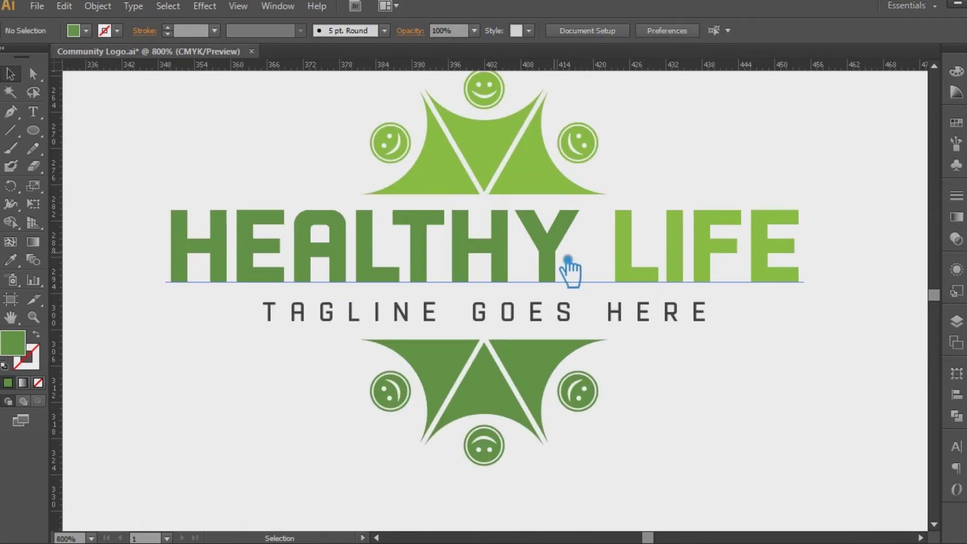
Draw a temporary rectangle spanning the gap between the figure marks as a guide reference.
click(572, 263)
click(805, 445)
drag(475, 261, 475, 262)
drag(38, 146, 33, 129)
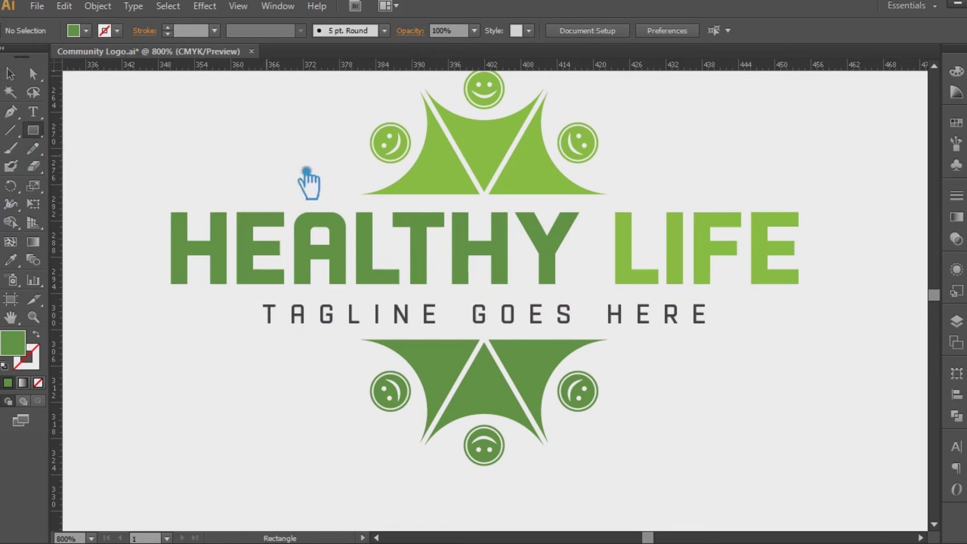
click(381, 207)
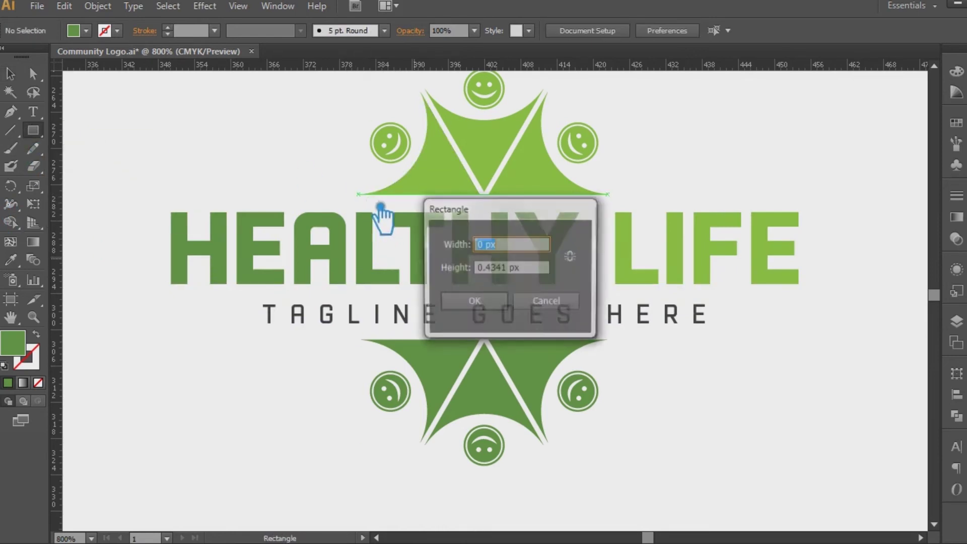
click(546, 301)
mouse_move(378, 204)
mouse_down()
mouse_move(378, 348)
mouse_move(414, 347)
mouse_up()
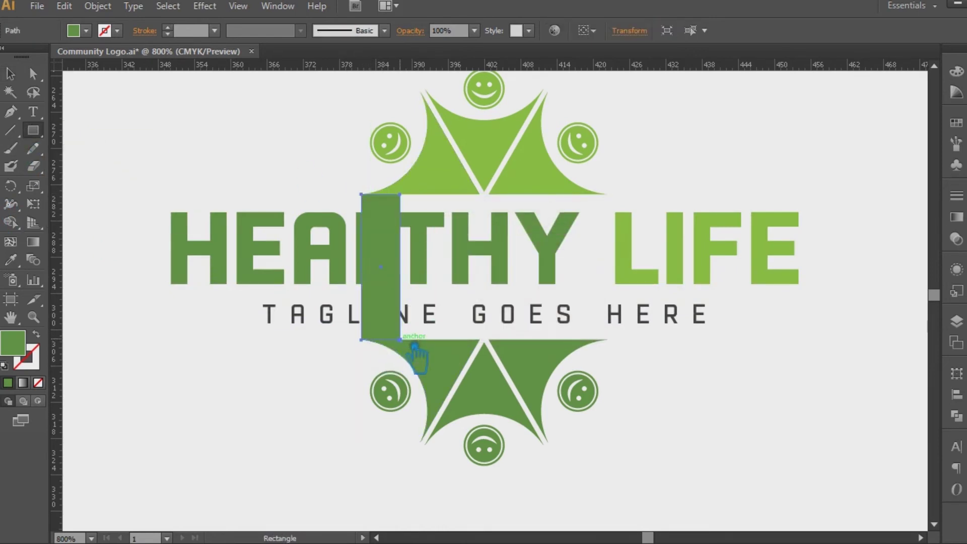
Delete the temporary rectangle and zoom out to the whole page.
key(Delete)
click(390, 285)
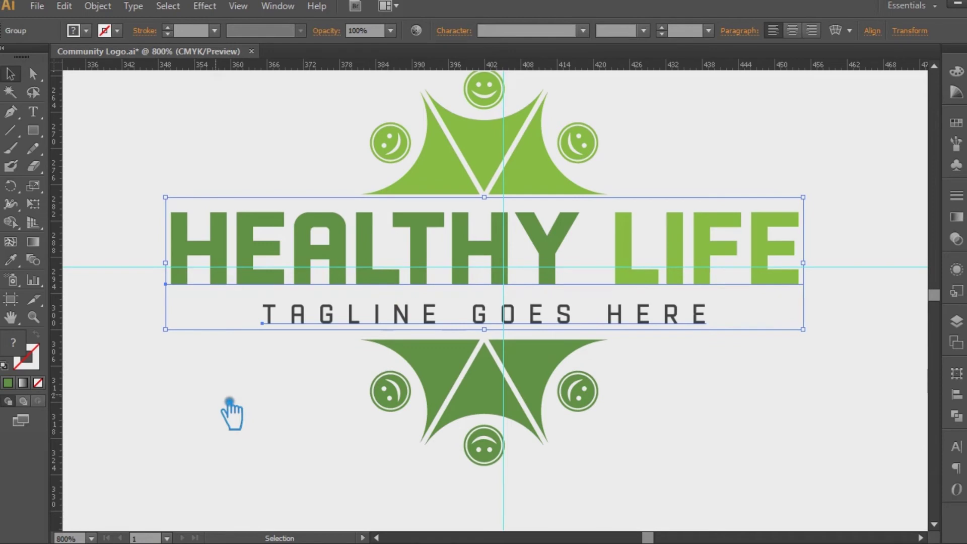
click(243, 379)
key(ctrl+minus)
key(ctrl+minus)
key(ctrl+minus)
key(ctrl+minus)
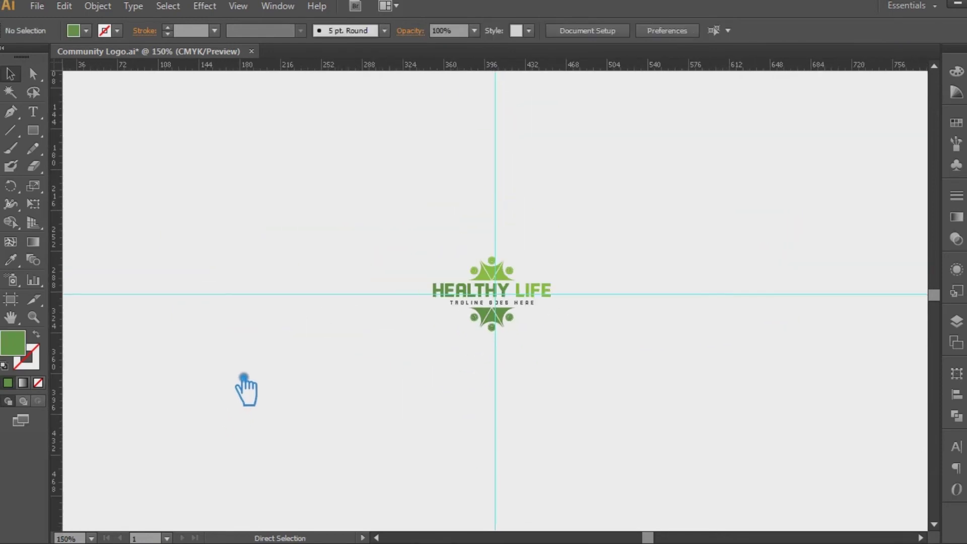
key(ctrl+minus)
key(ctrl+minus)
key(ctrl+minus)
Zoom back in on the logo group and inspect its context options.
click(470, 283)
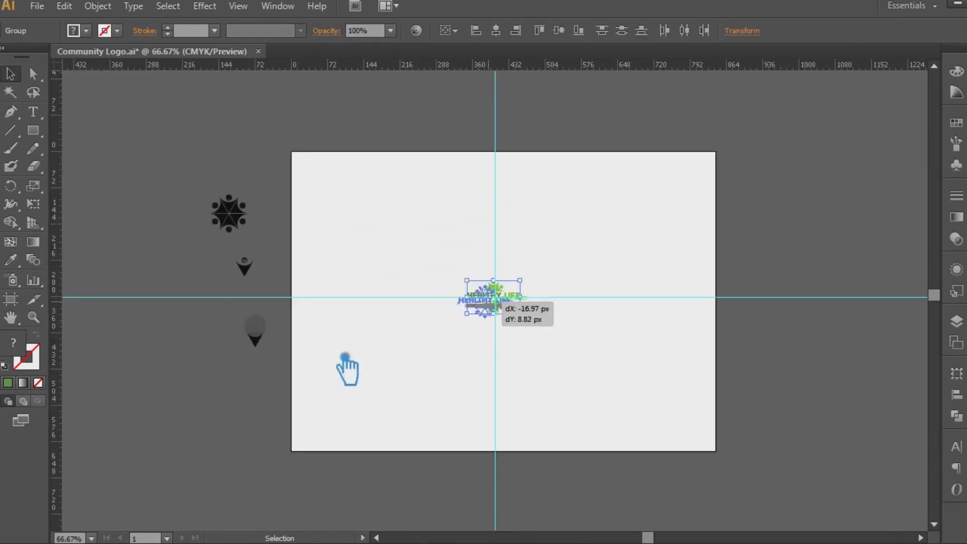
click(585, 369)
key(ctrl+plus)
key(ctrl+plus)
key(ctrl+plus)
key(ctrl+plus)
key(ctrl+plus)
scroll(808, 381, up, 2)
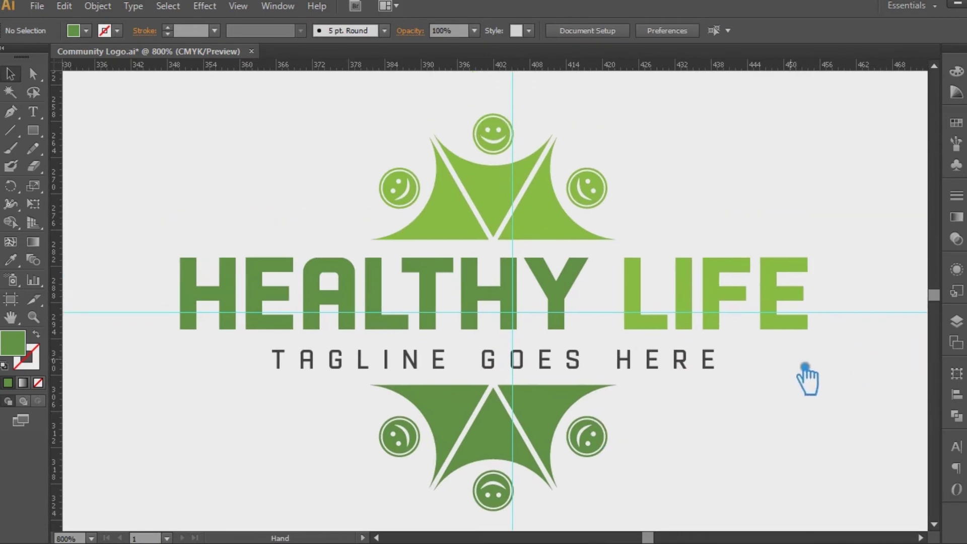
right_click(546, 379)
click(808, 497)
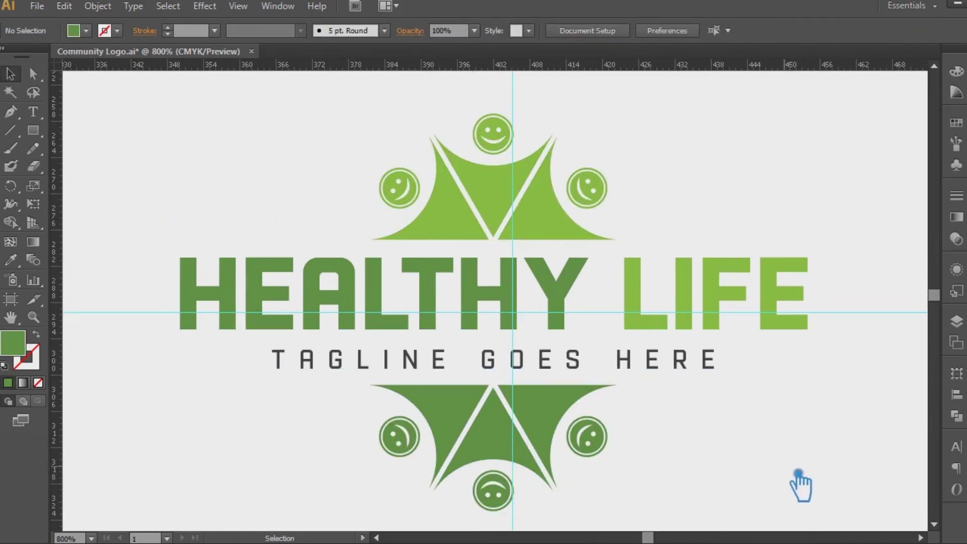
Convert the HEALTHY LIFE title and tagline text to outlines.
click(557, 346)
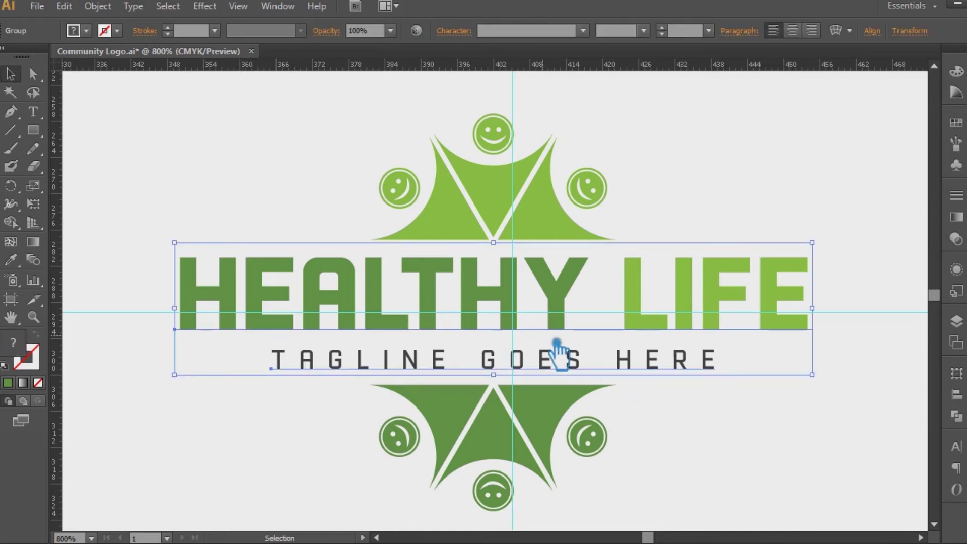
key(ctrl+shift+o)
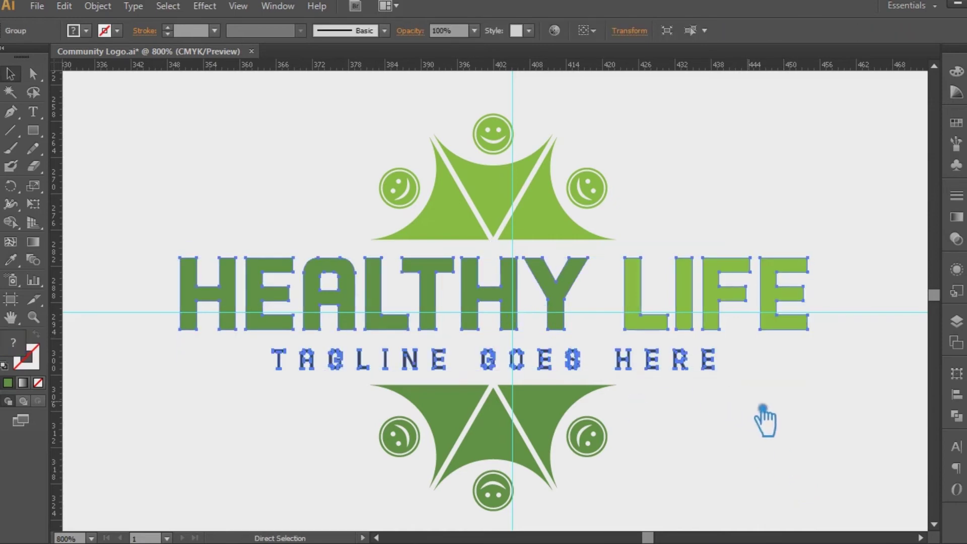
click(794, 426)
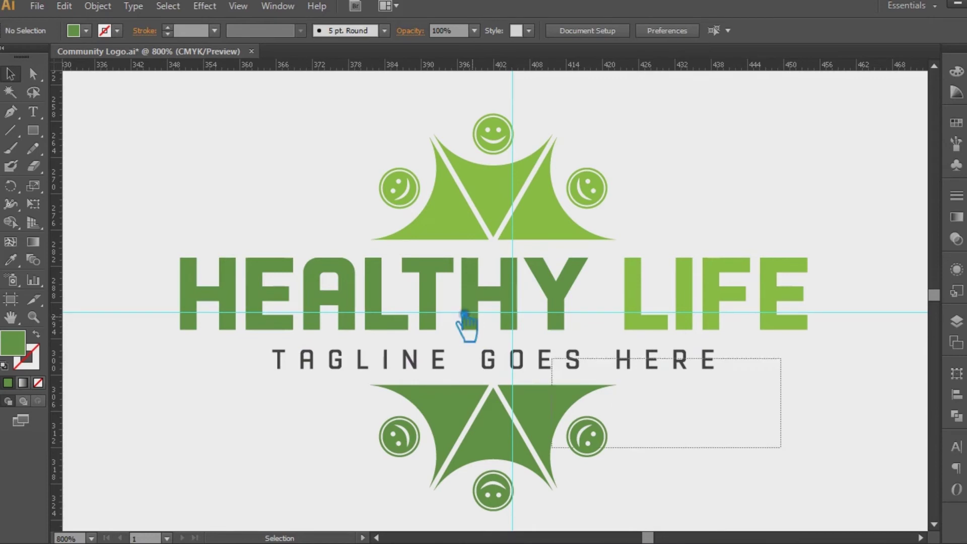
click(622, 390)
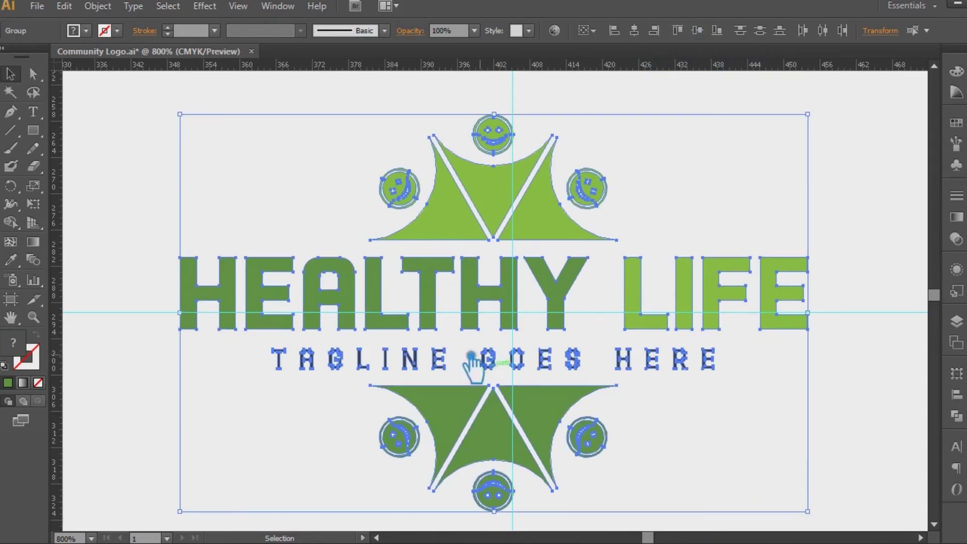
click(760, 454)
scroll(695, 460, down, 4)
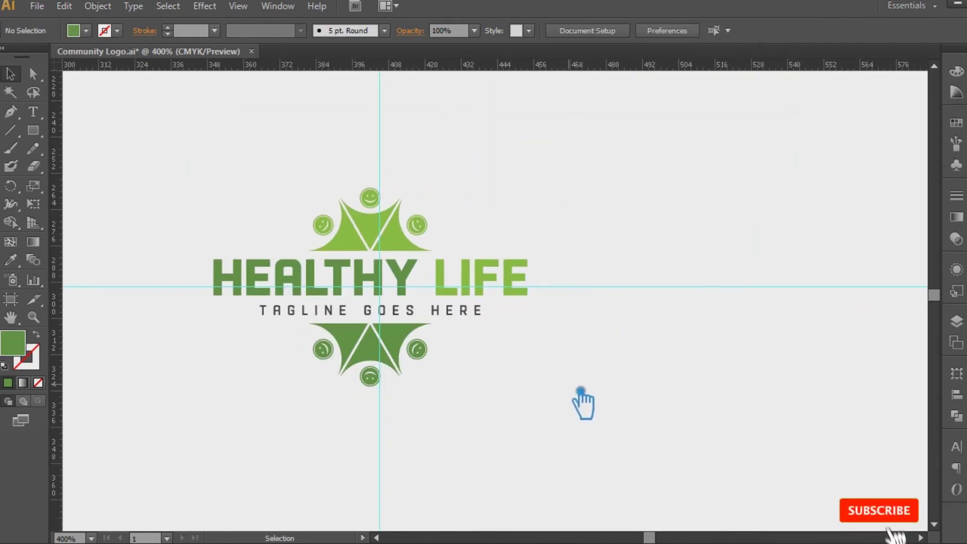
Duplicate the HEALTHY LIFE logo and place the copy to the right of the original.
drag(580, 392, 207, 204)
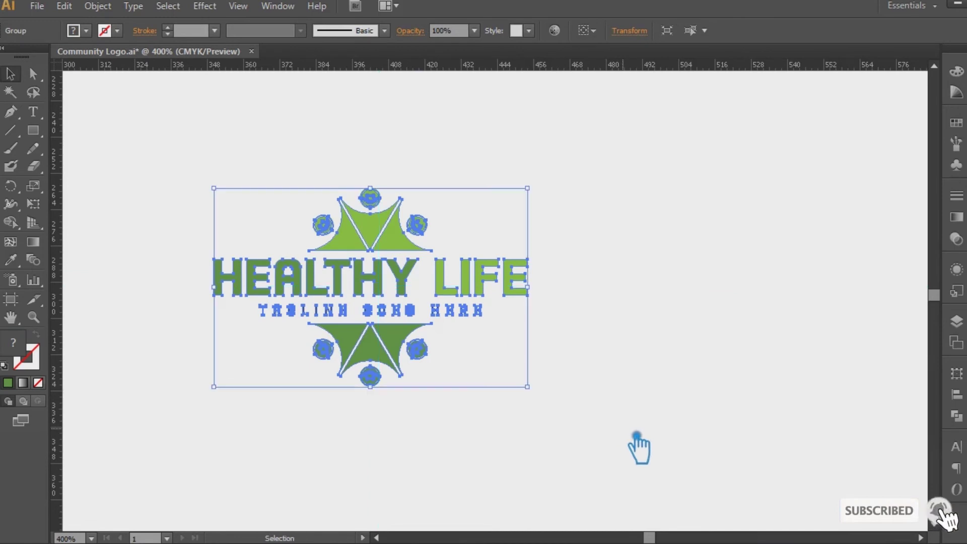
drag(345, 282, 681, 298)
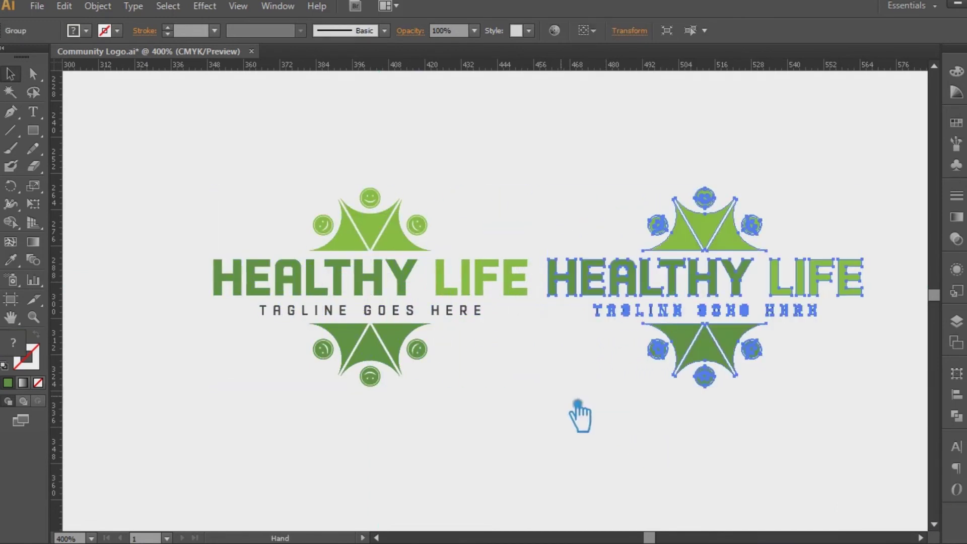
drag(578, 411, 531, 434)
click(443, 448)
Ungroup the copy and delete its bottom star and circle figures.
click(33, 317)
drag(113, 138, 885, 443)
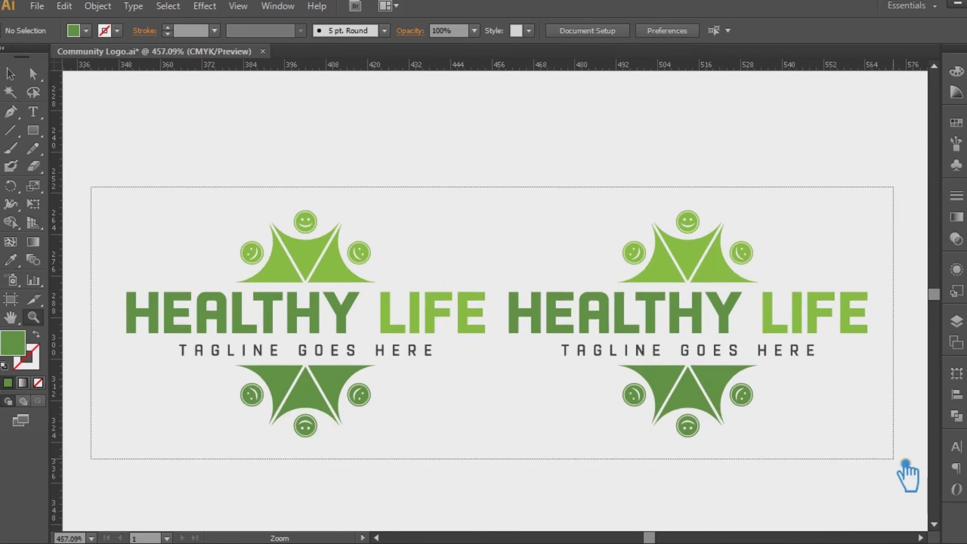
drag(193, 252, 902, 471)
key(v)
right_click(738, 375)
click(779, 461)
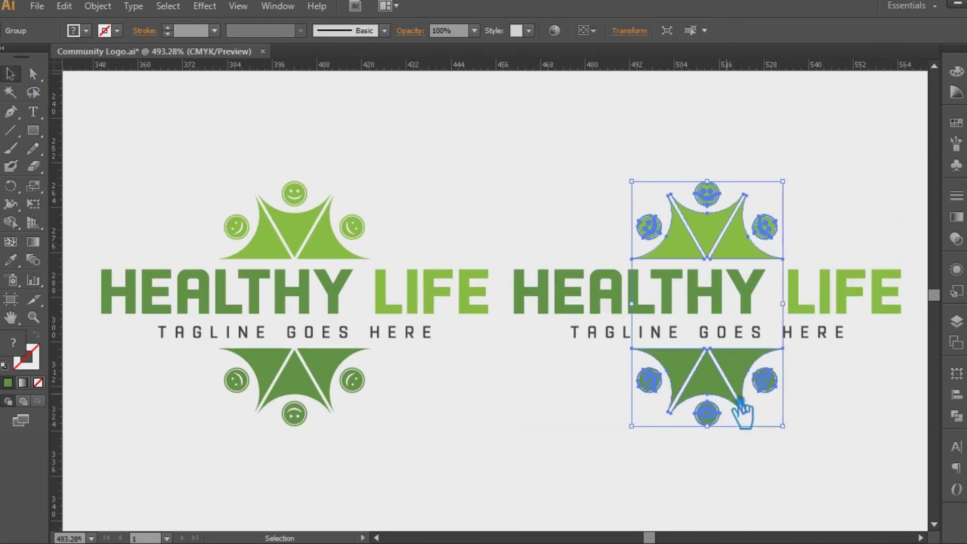
click(703, 388)
key(Delete)
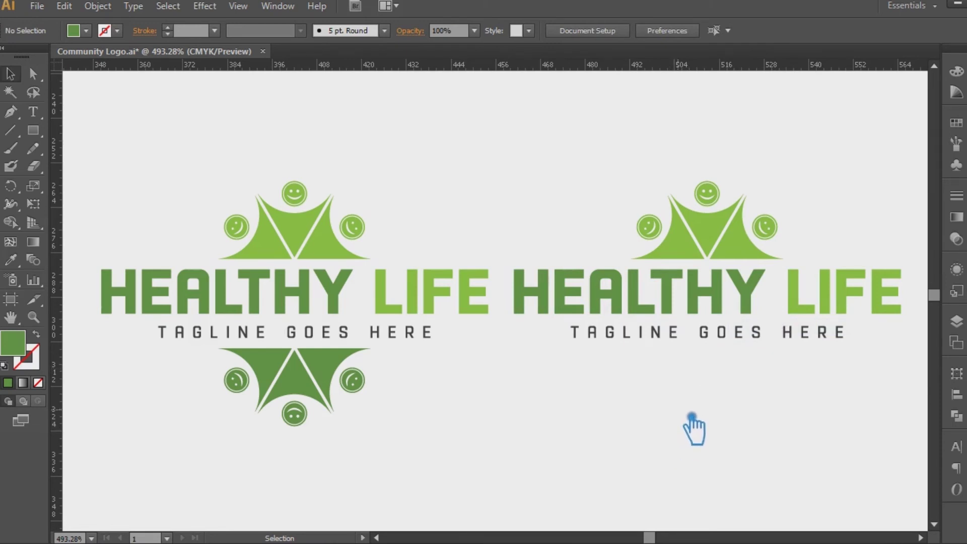
click(682, 308)
Fill the copy's text dark grey and shift its figures from green to teal.
double_click(26, 359)
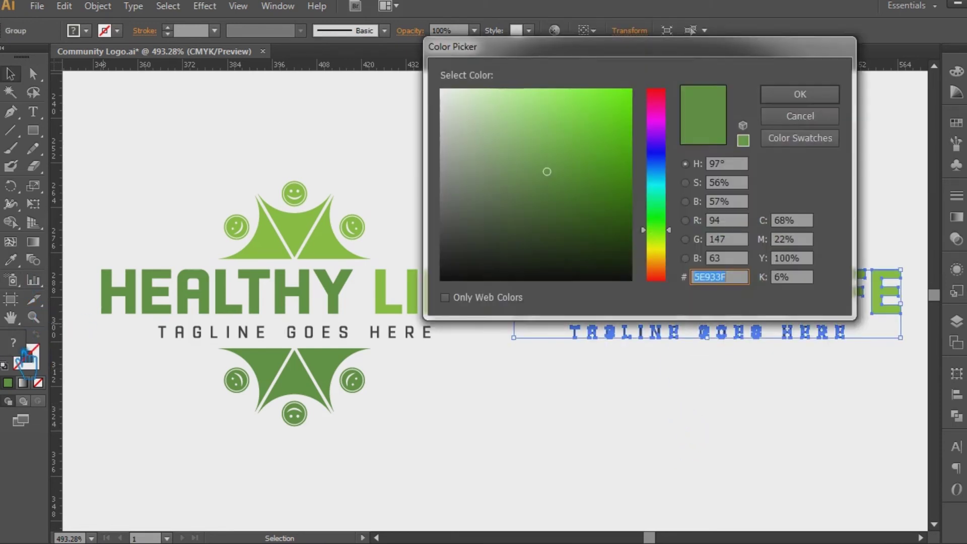
click(442, 254)
click(800, 94)
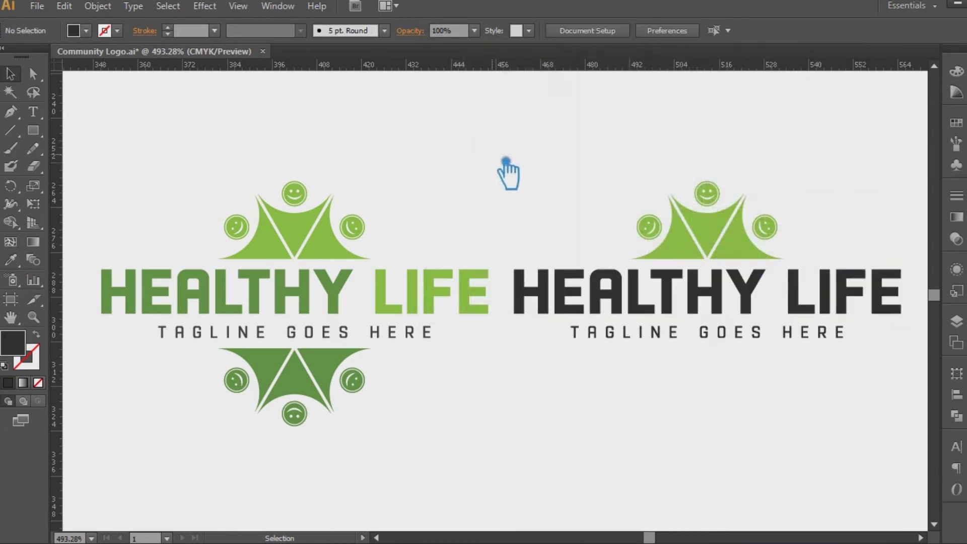
click(706, 232)
double_click(13, 342)
drag(670, 222, 670, 197)
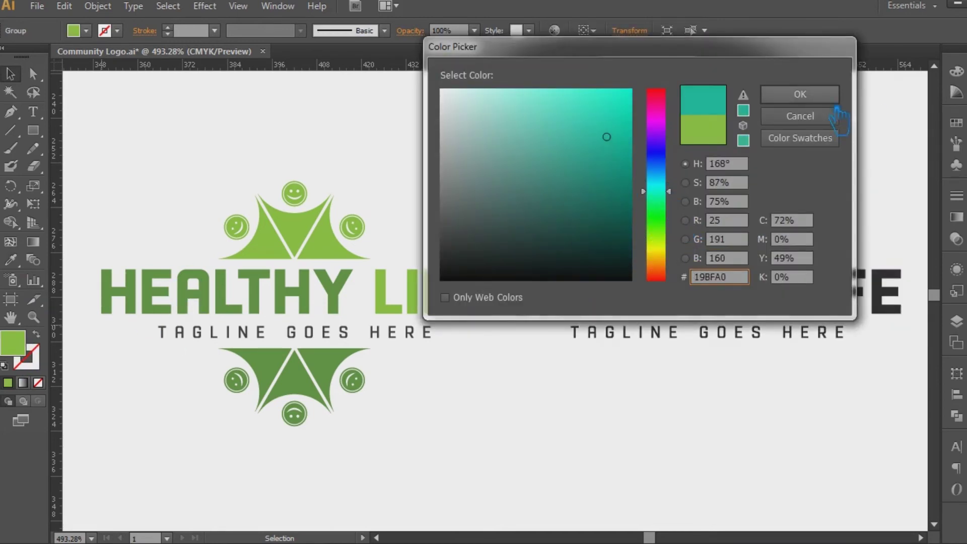
click(816, 95)
Refine the copy's figure fill, trying a lighter teal, then a deeper teal.
click(705, 231)
double_click(13, 343)
click(592, 181)
click(798, 94)
click(857, 208)
click(750, 252)
double_click(13, 342)
click(623, 128)
click(799, 95)
click(897, 151)
Ungroup the copy's text and eyedrop the figures' teal onto the HEALTHY LIFE headline.
click(721, 308)
right_click(719, 301)
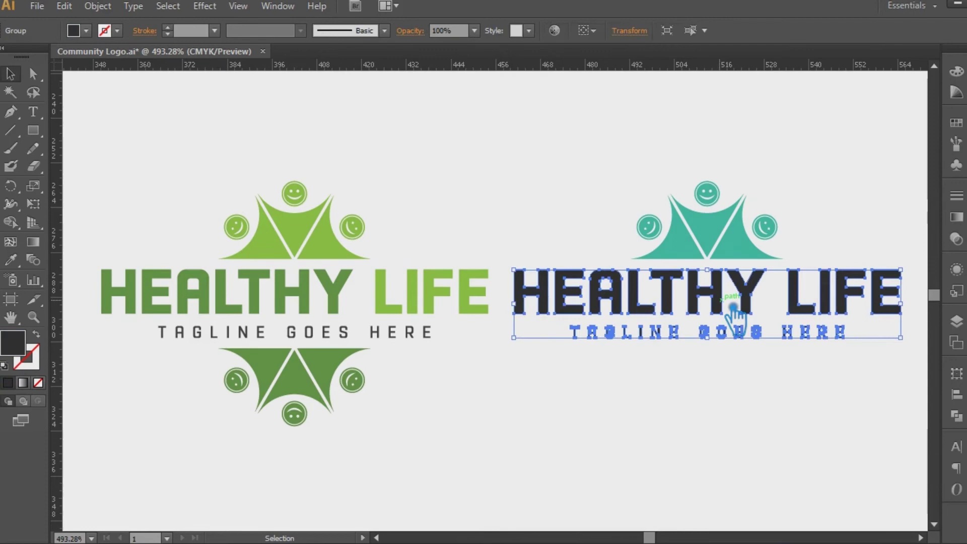
click(771, 388)
click(732, 300)
key(i)
click(655, 232)
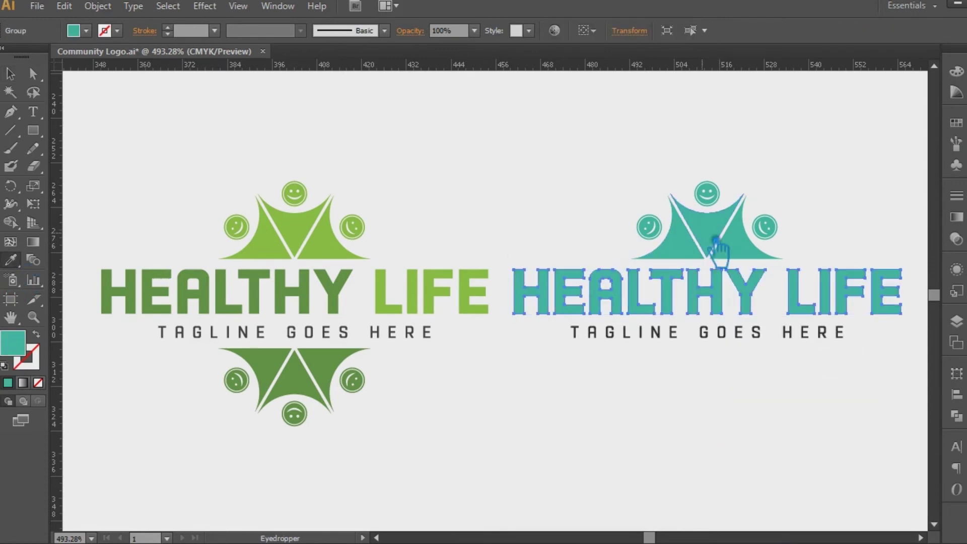
key(v)
click(396, 150)
key(t)
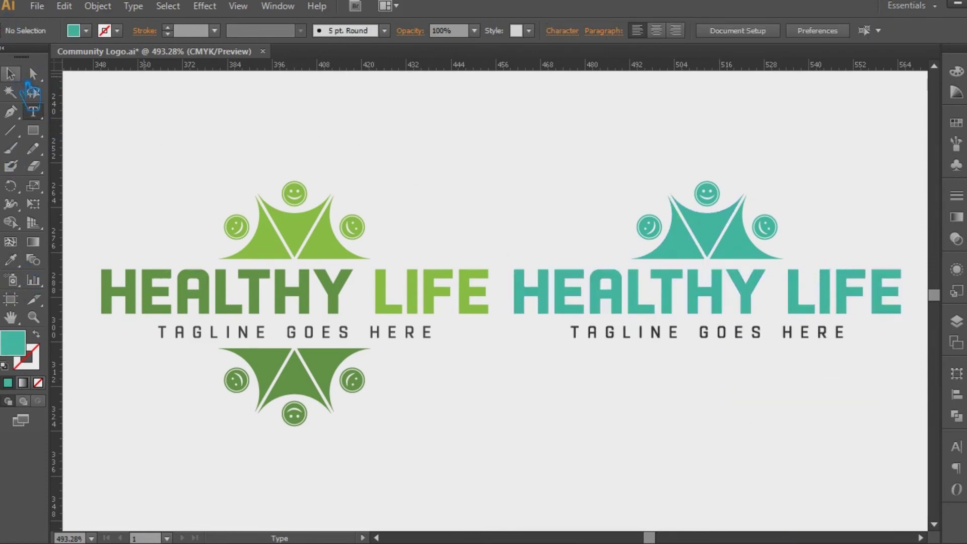
click(11, 74)
drag(764, 442, 763, 456)
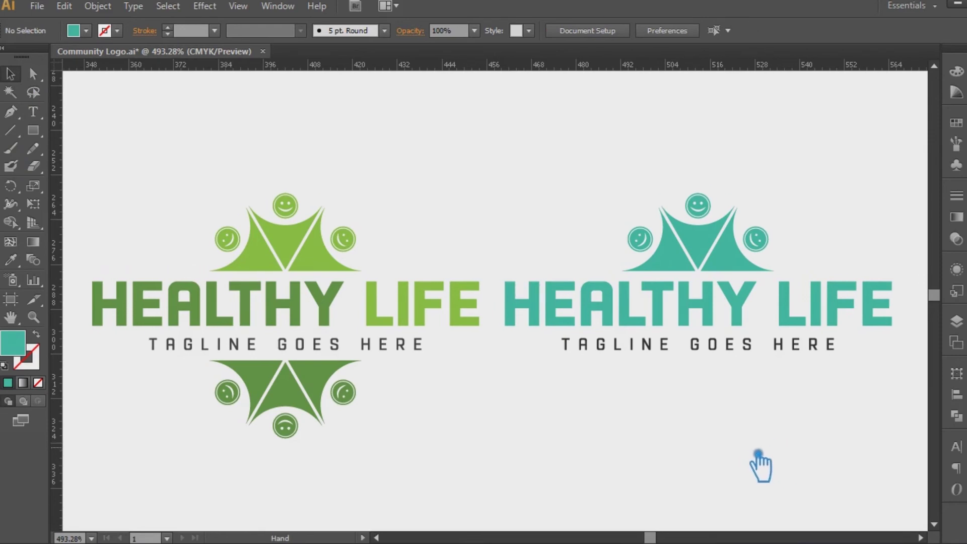
Ungroup the original logo and fill its bottom figures grey AAAAAA.
click(302, 423)
right_click(317, 398)
click(353, 329)
right_click(309, 391)
click(335, 324)
click(548, 407)
click(302, 403)
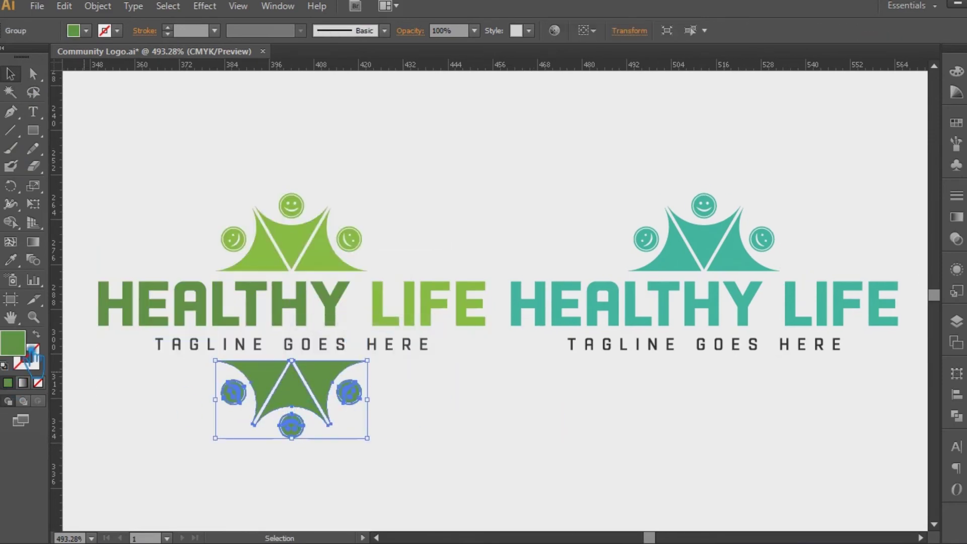
double_click(13, 342)
drag(462, 250, 446, 166)
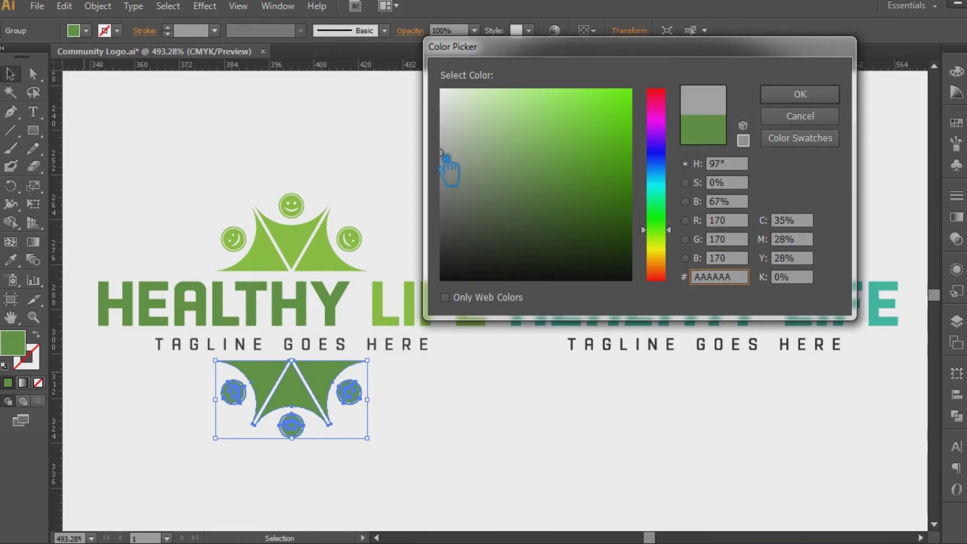
key(Return)
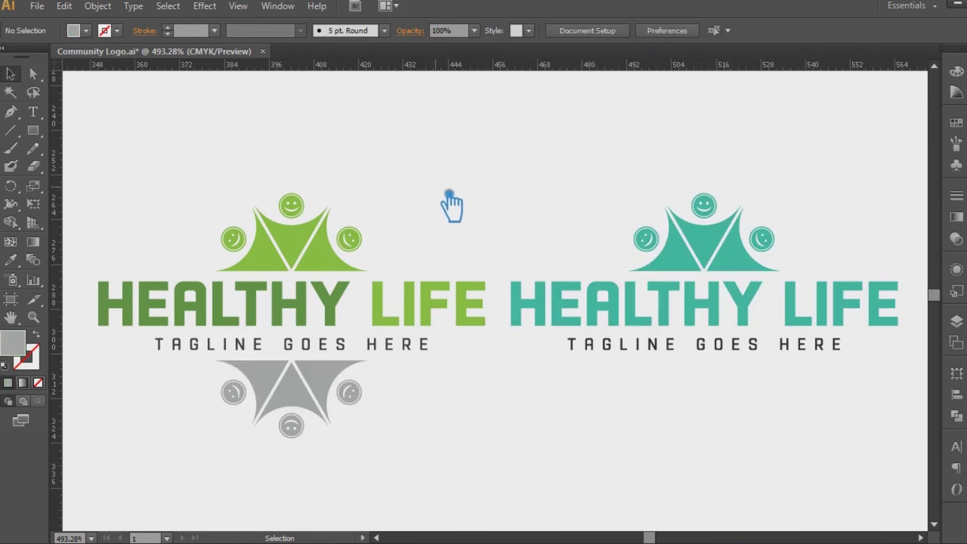
Ungroup the original's top figures and give the central one HEALTHY's darker green.
click(324, 252)
right_click(302, 231)
click(363, 323)
click(501, 193)
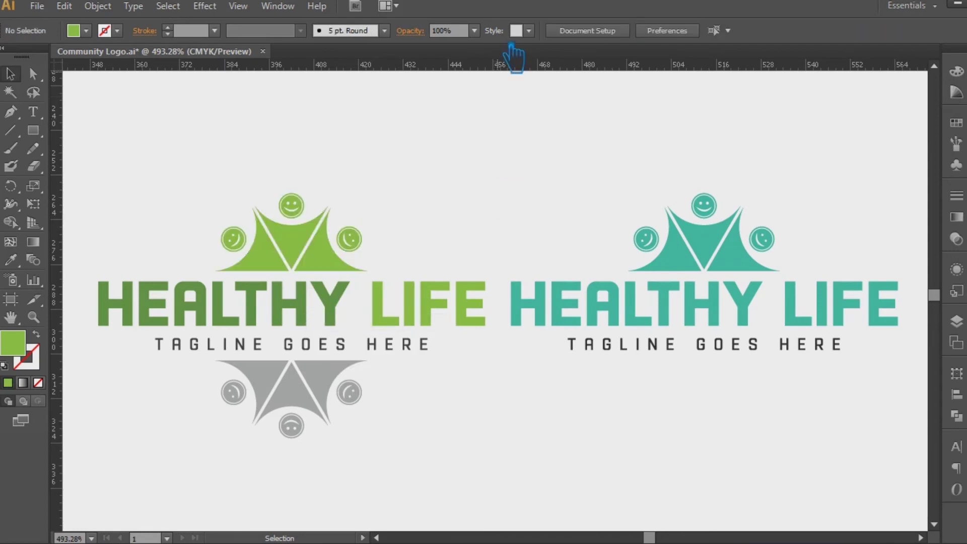
click(302, 252)
click(10, 261)
click(151, 308)
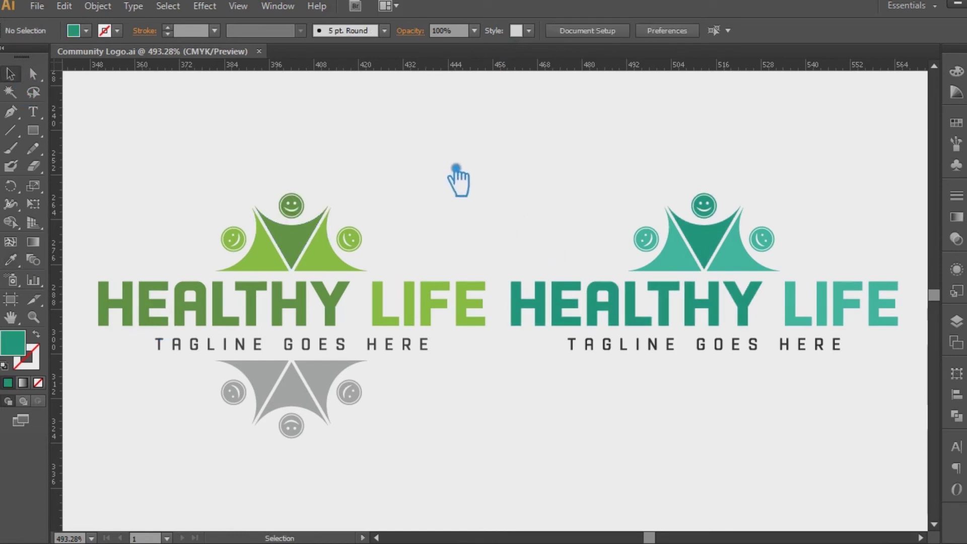
Enlarge the teal figures and raise them about 10 px above the title.
click(724, 245)
drag(794, 198, 826, 188)
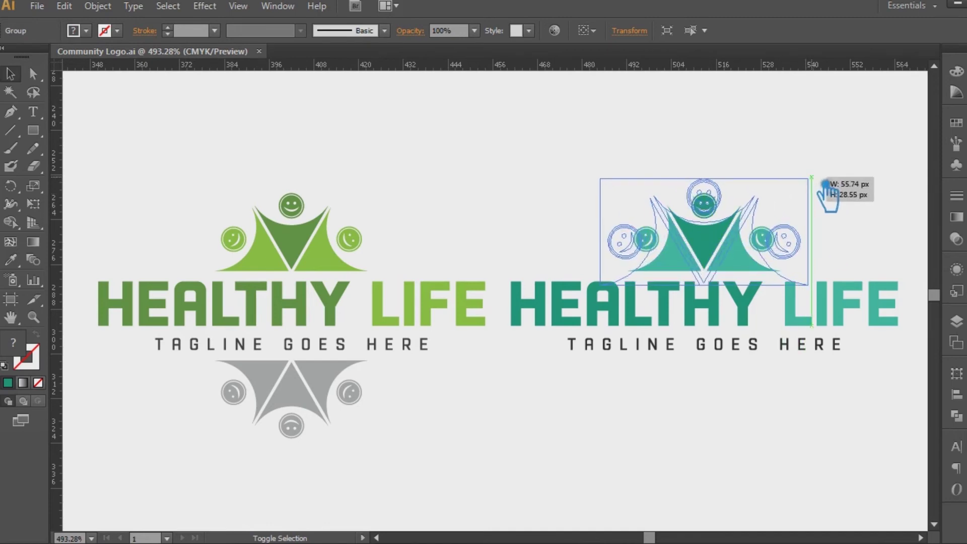
click(857, 198)
drag(727, 237, 727, 213)
click(910, 187)
click(717, 227)
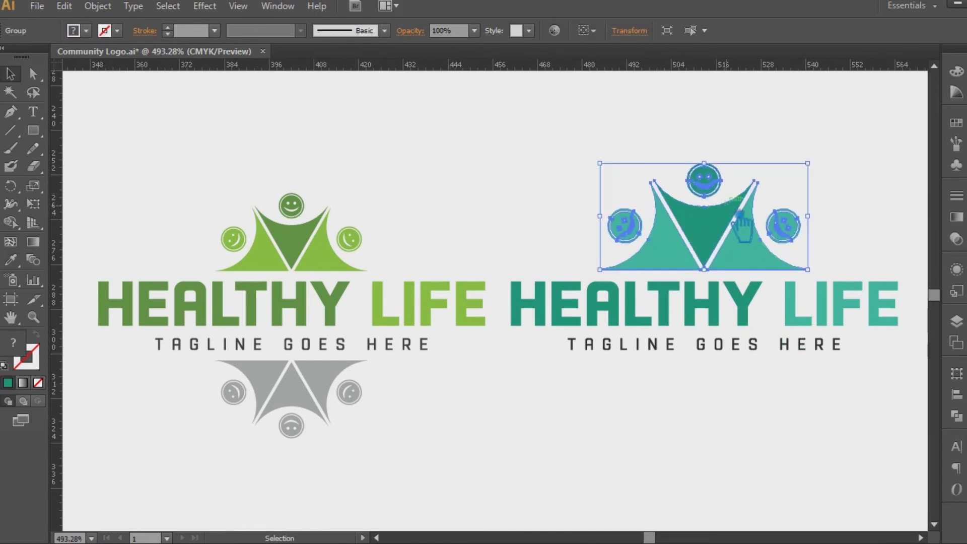
drag(647, 222, 647, 216)
click(914, 199)
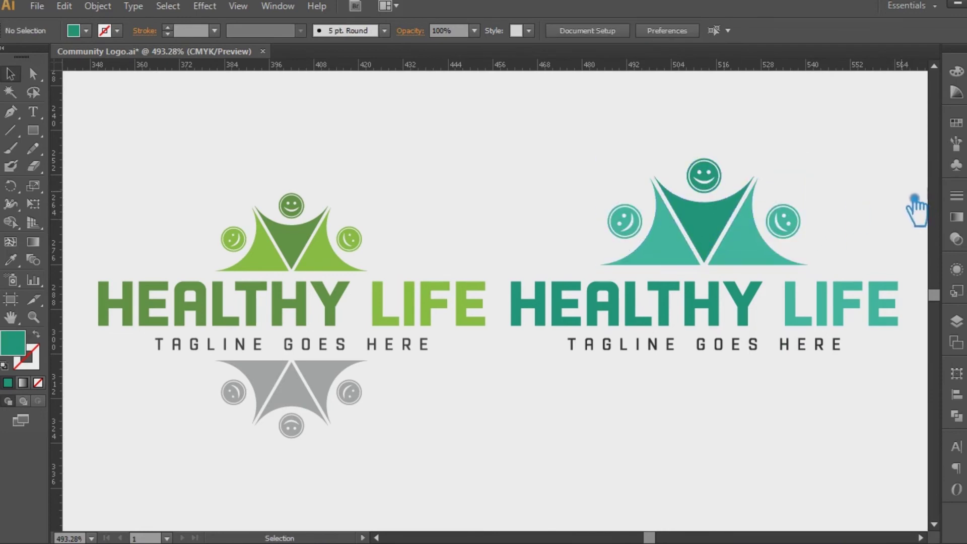
Select the green logo's top figures with the Direct Selection tool, then deselect.
key(a)
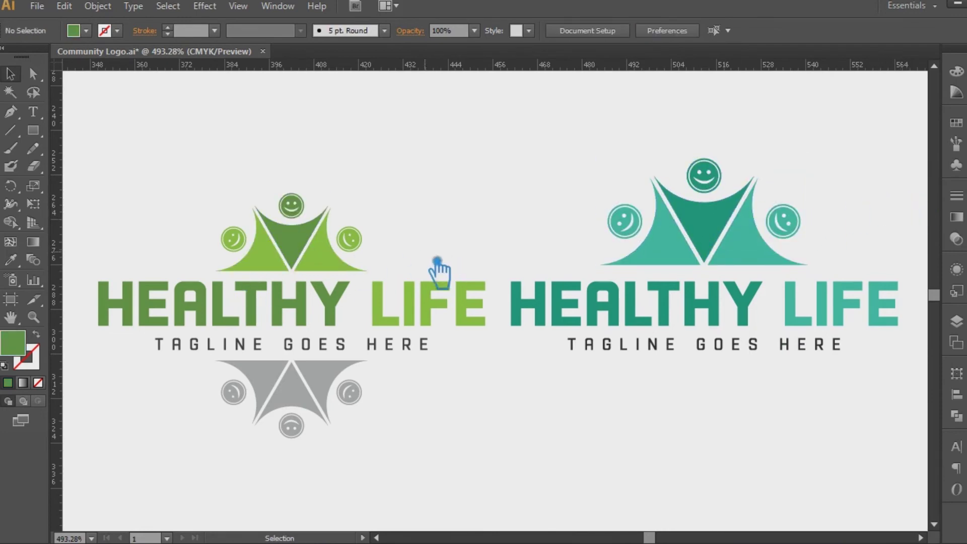
drag(428, 256, 163, 190)
key(v)
click(440, 198)
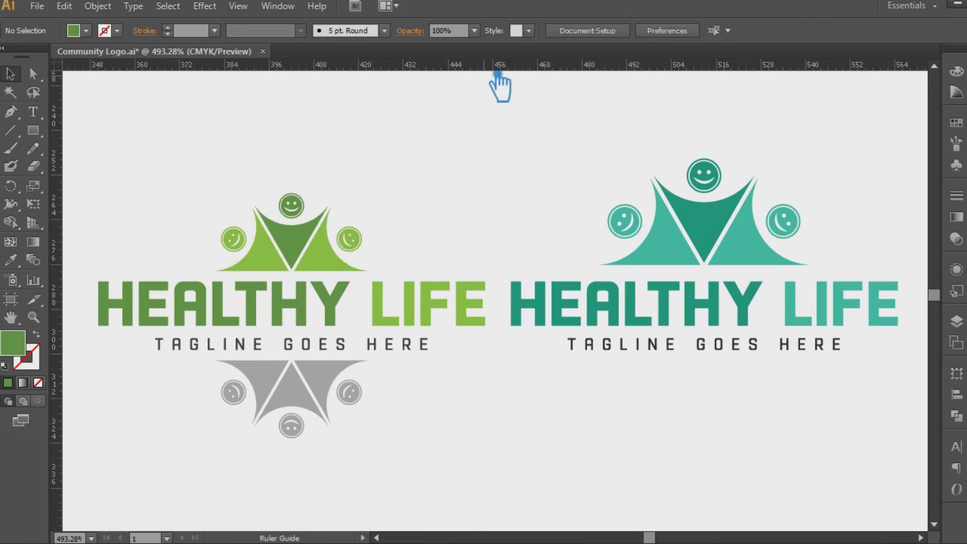
Delete the old guides, add a horizontal guide at the teal figures' base, and lock it.
key(ctrl+semicolon)
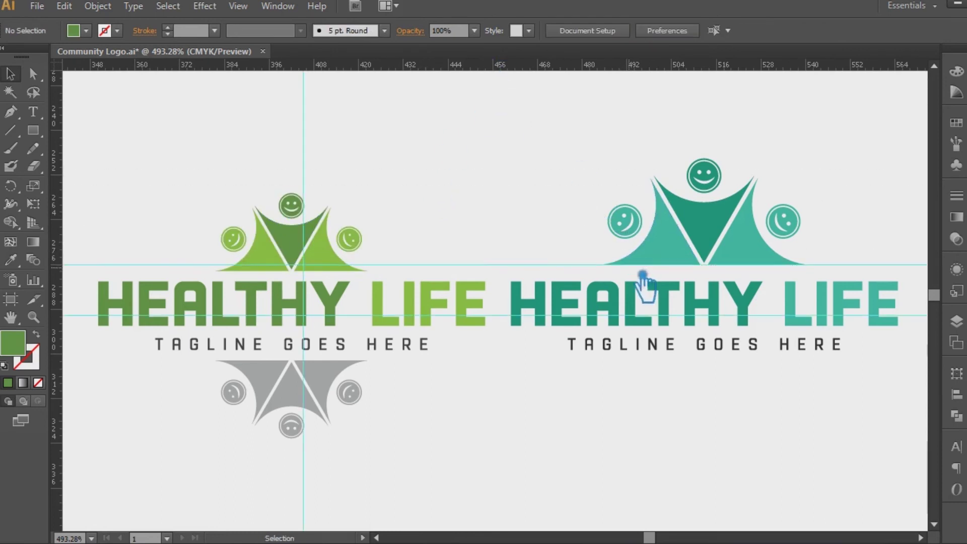
right_click(333, 154)
click(352, 269)
click(303, 146)
key(Delete)
mouse_move(435, 237)
mouse_down()
mouse_move(482, 269)
mouse_move(495, 302)
mouse_up()
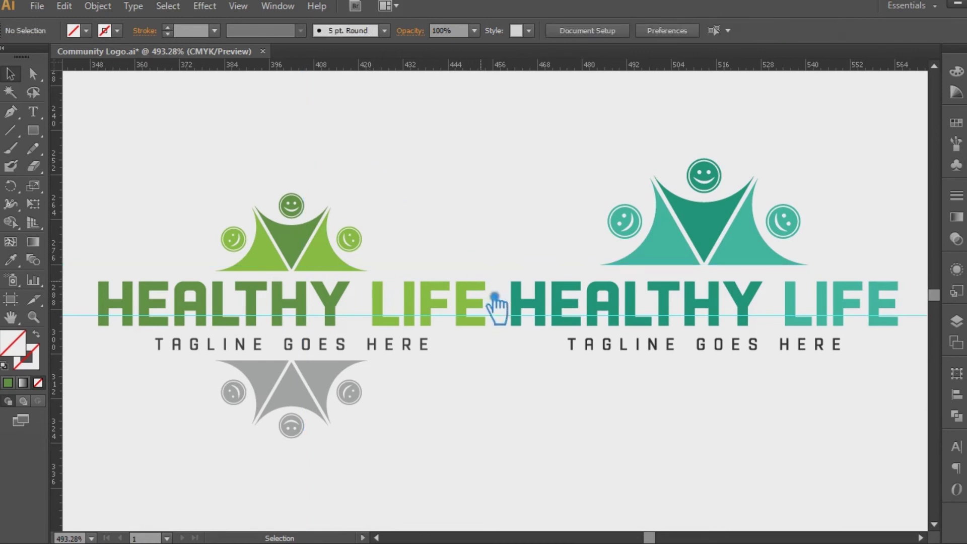
key(Delete)
drag(539, 65, 664, 266)
right_click(549, 274)
click(603, 359)
Scale the green top figures to match the teal ones and position them on the guide.
click(302, 242)
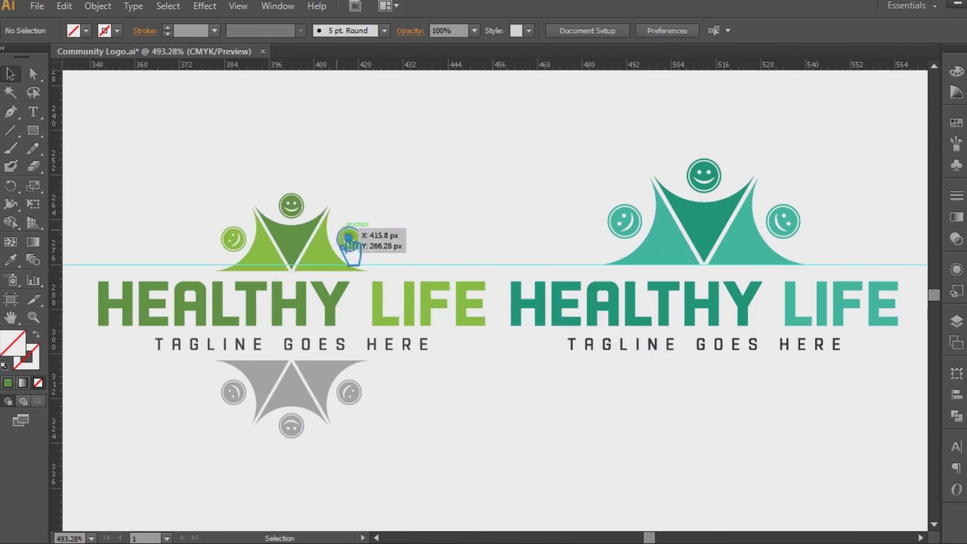
drag(308, 238, 307, 232)
click(492, 227)
click(368, 218)
drag(383, 192, 475, 169)
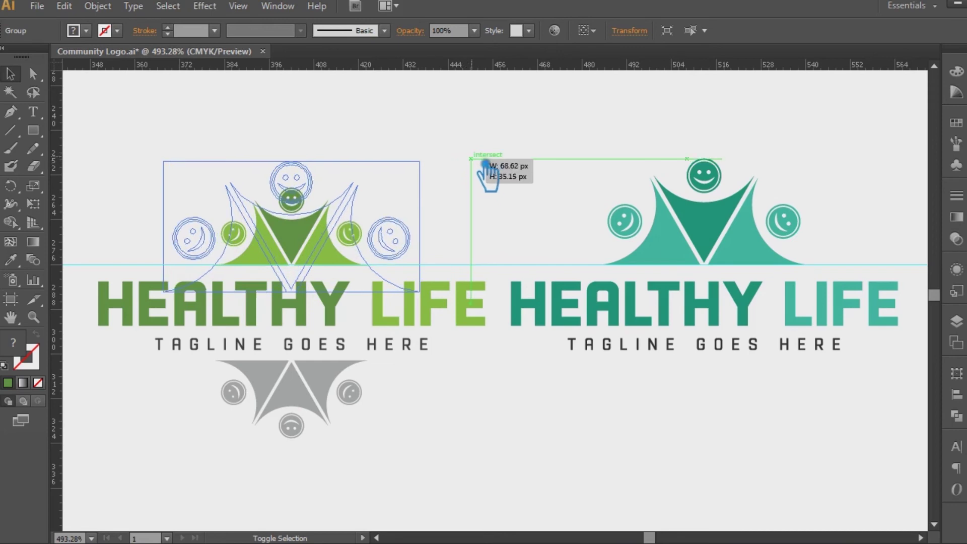
drag(475, 168, 485, 164)
key(ctrl+z)
click(529, 200)
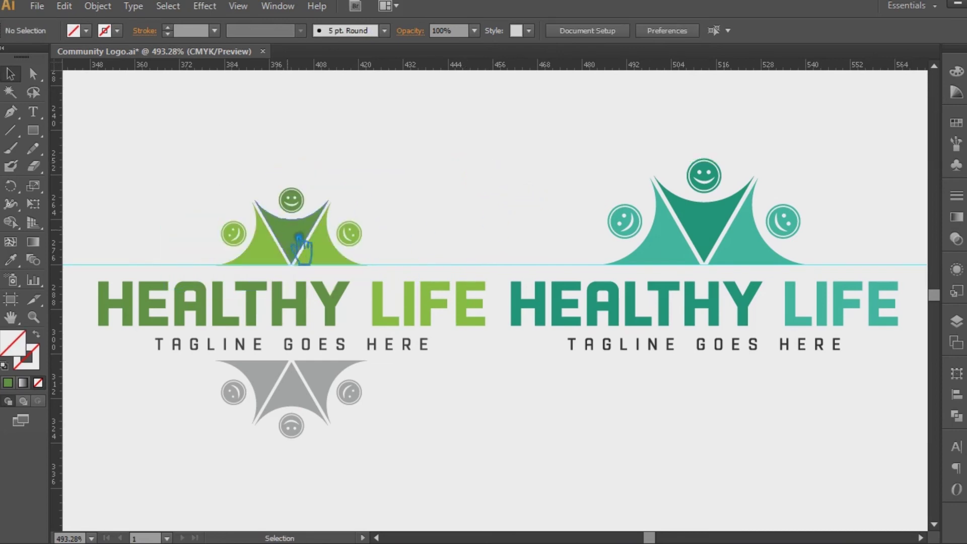
click(324, 237)
mouse_move(360, 188)
mouse_down()
mouse_move(383, 194)
mouse_move(414, 170)
mouse_move(445, 164)
mouse_up()
click(518, 209)
drag(339, 244, 318, 244)
drag(448, 443, 190, 195)
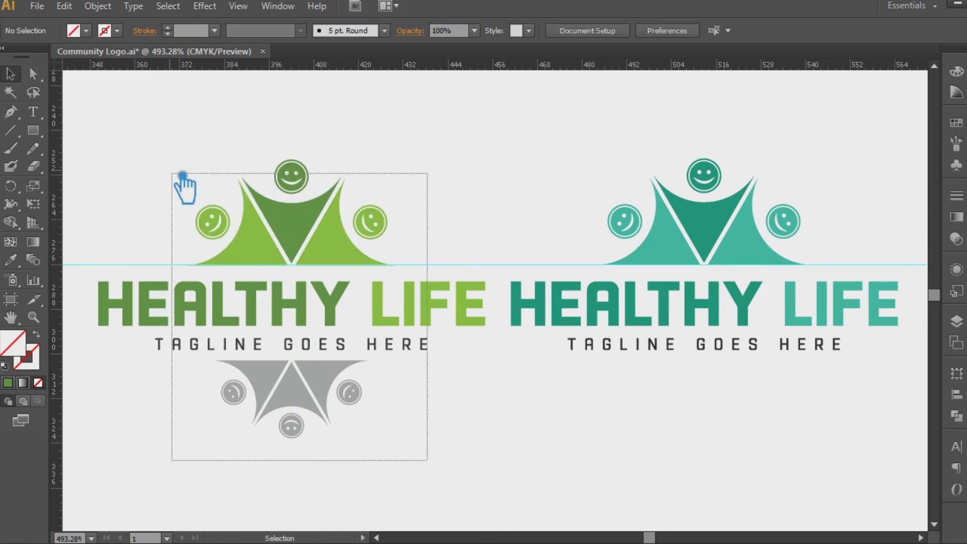
Try different selections of the green logo's text, top figures and grey bottom figures.
click(568, 158)
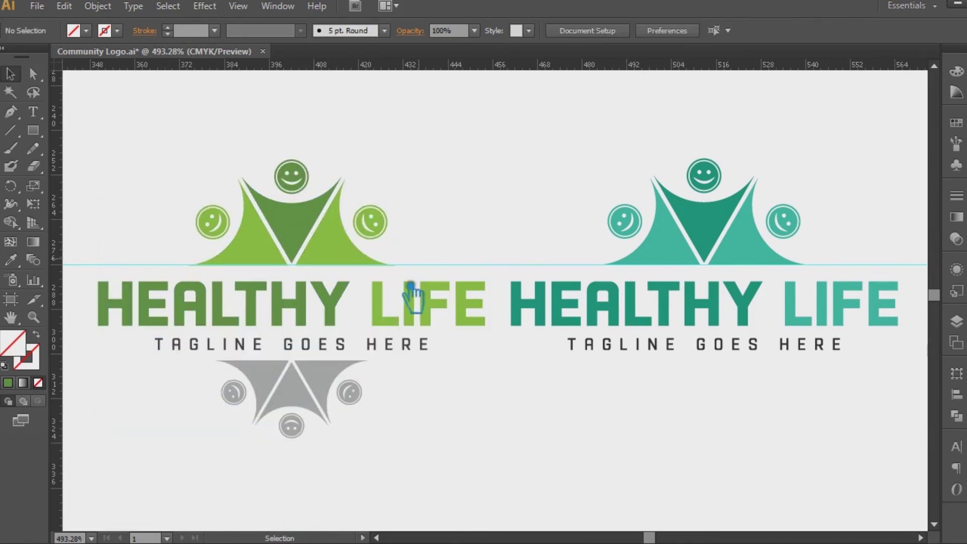
click(302, 314)
shift+click(300, 256)
shift+click(355, 310)
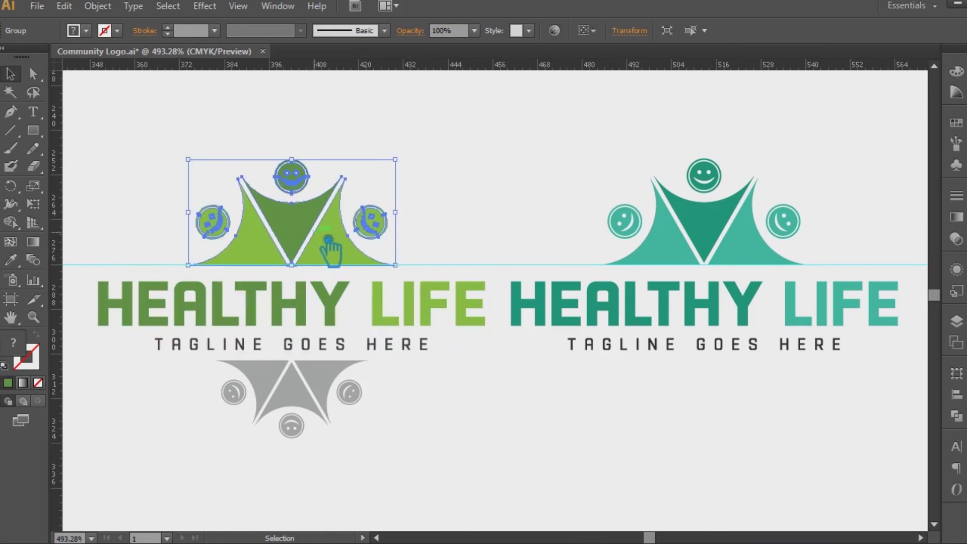
shift+click(318, 399)
click(482, 447)
click(291, 383)
click(274, 315)
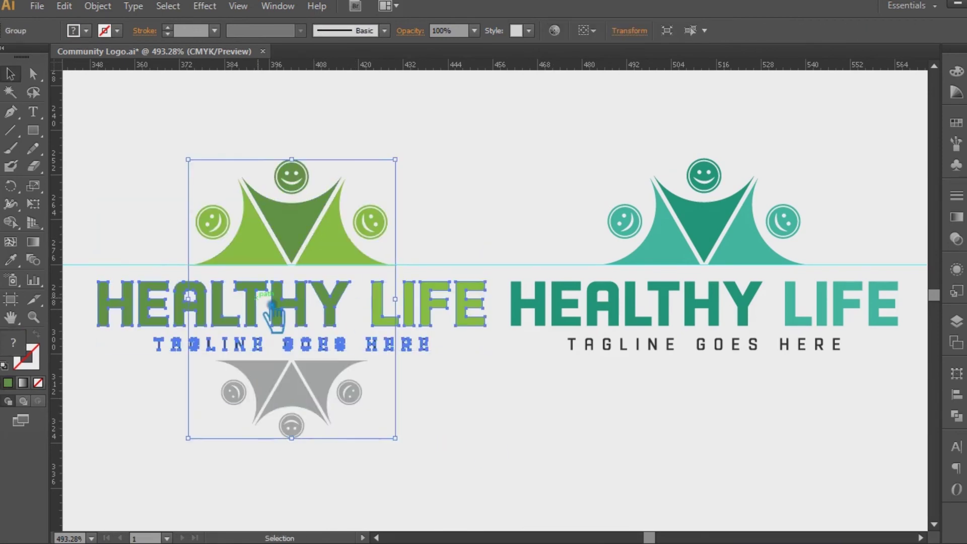
drag(449, 413, 220, 172)
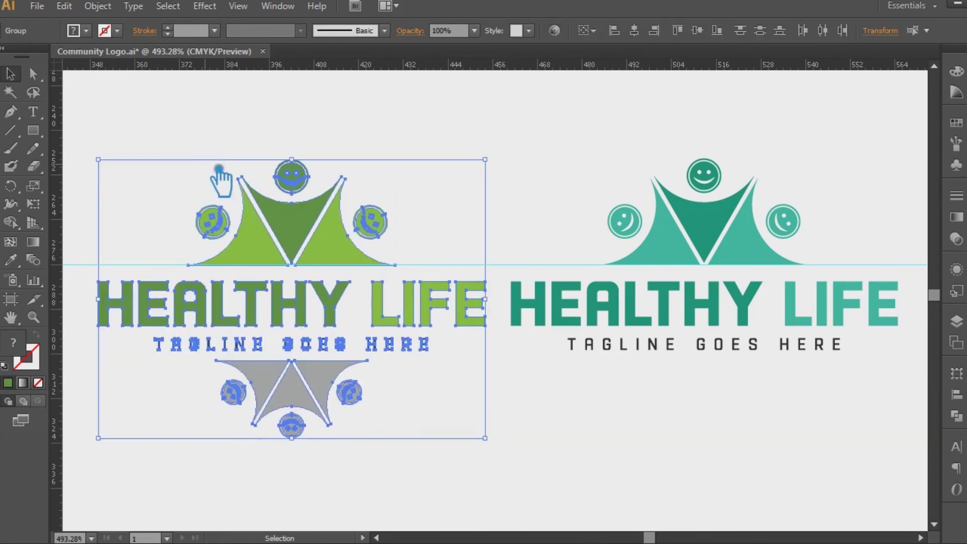
click(582, 156)
Select the figures plus the HEALTHY LIFE text and apply Vertical Align Center.
click(309, 320)
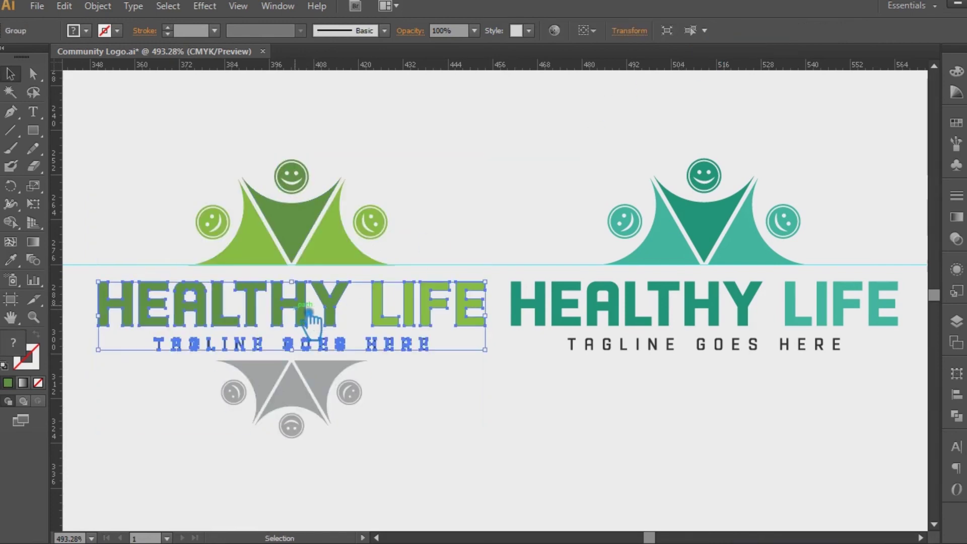
click(308, 231)
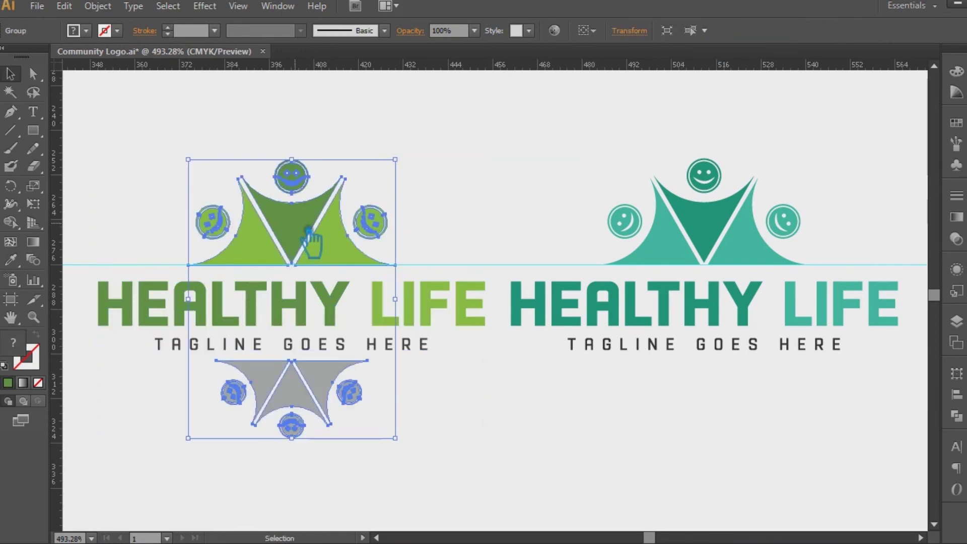
shift+click(309, 315)
click(697, 31)
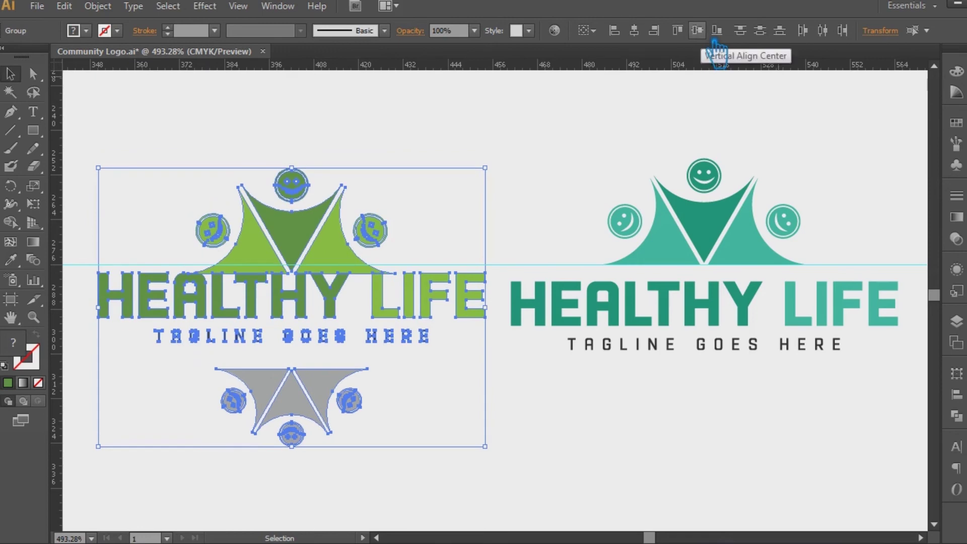
click(579, 146)
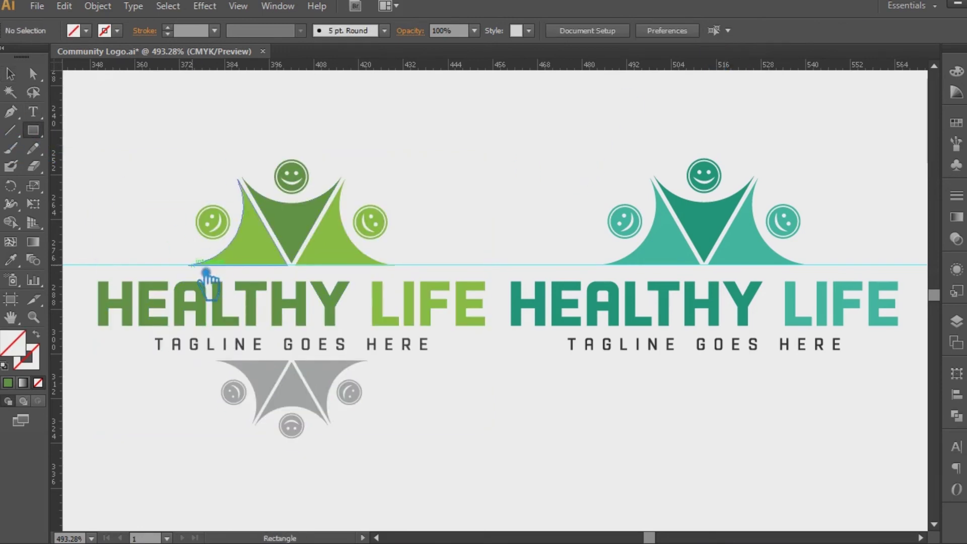
Add a horizontal guide across the titles and nudge the green HEALTHY LIFE text onto it.
drag(188, 264, 217, 360)
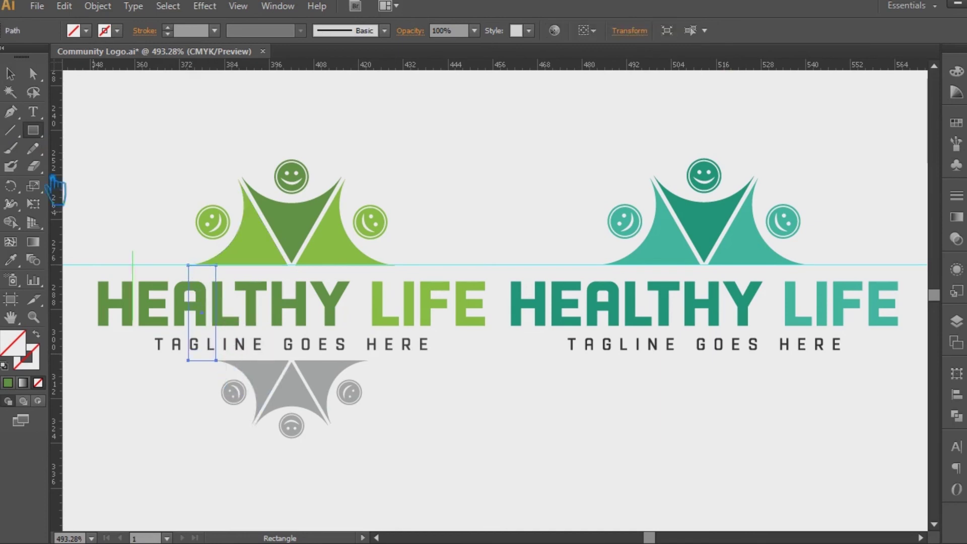
drag(250, 75, 217, 313)
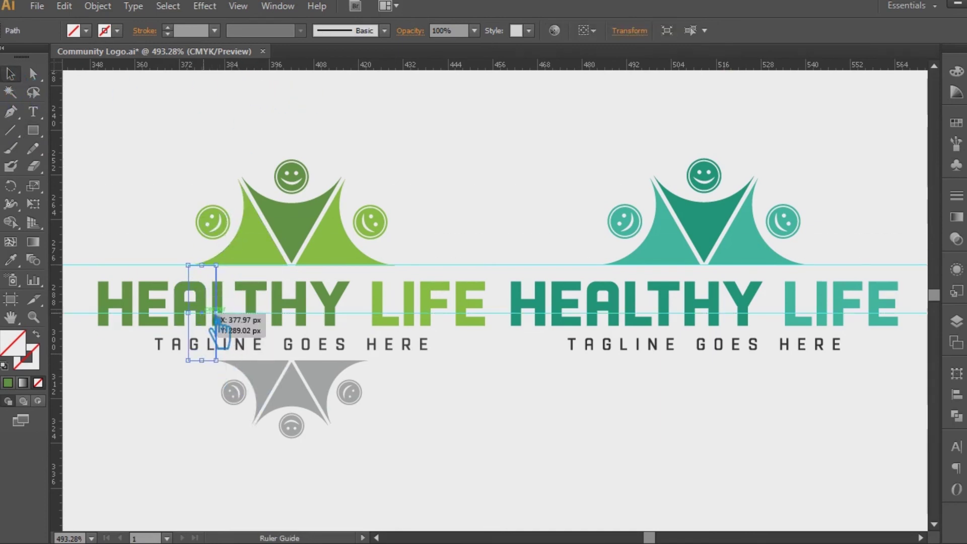
click(168, 204)
click(261, 303)
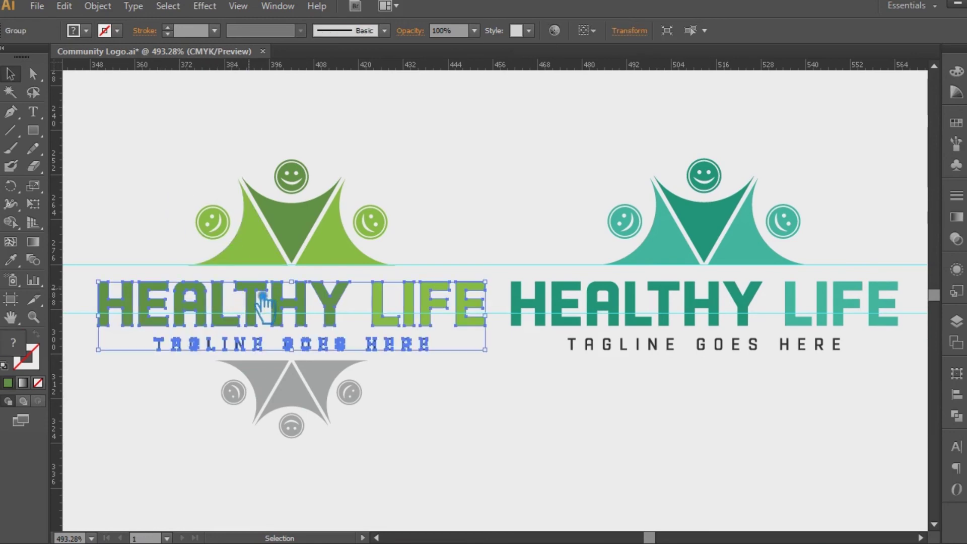
key(Up)
click(319, 328)
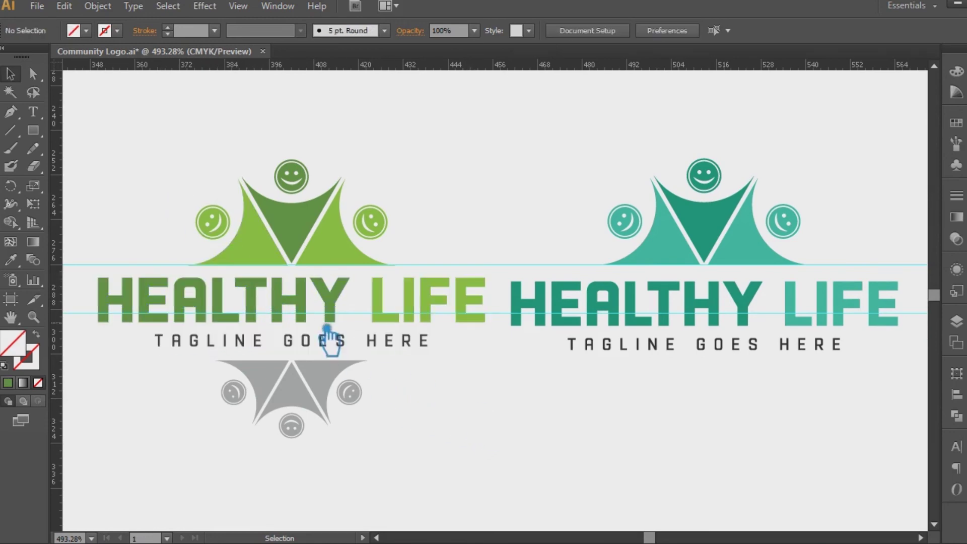
drag(296, 311, 297, 313)
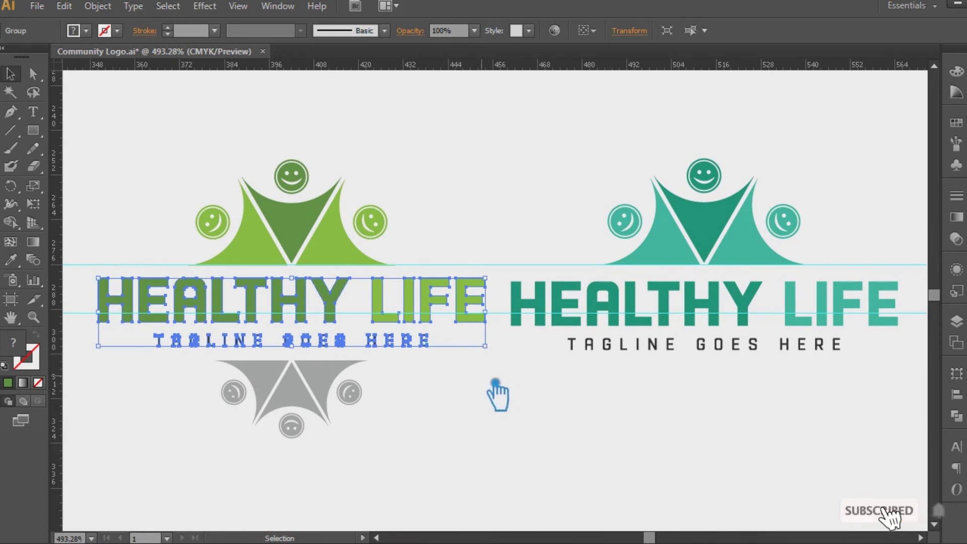
click(541, 398)
key(ctrl+plus)
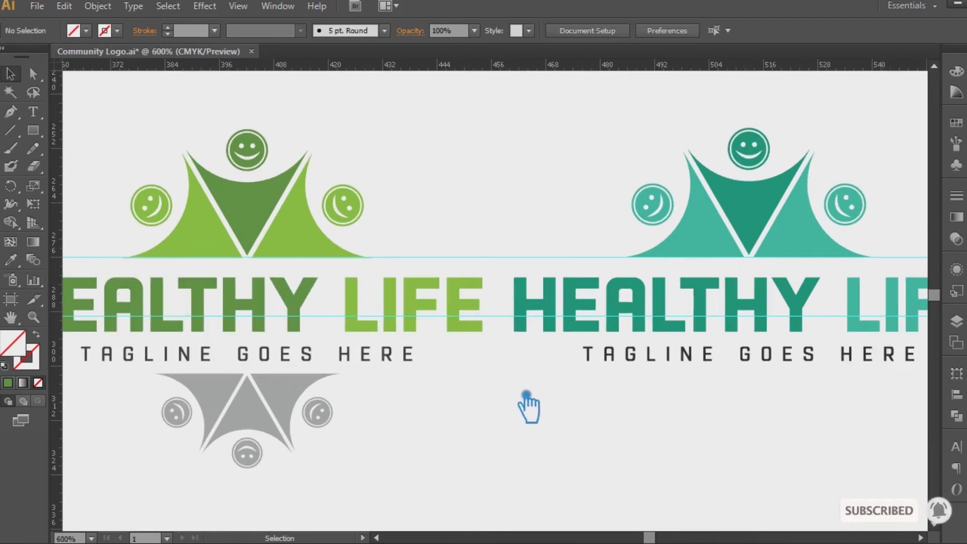
Move the left HEALTHY LIFE text up about 15 px.
scroll(580, 403, left, 2)
scroll(453, 352, left, 5)
drag(258, 314, 258, 305)
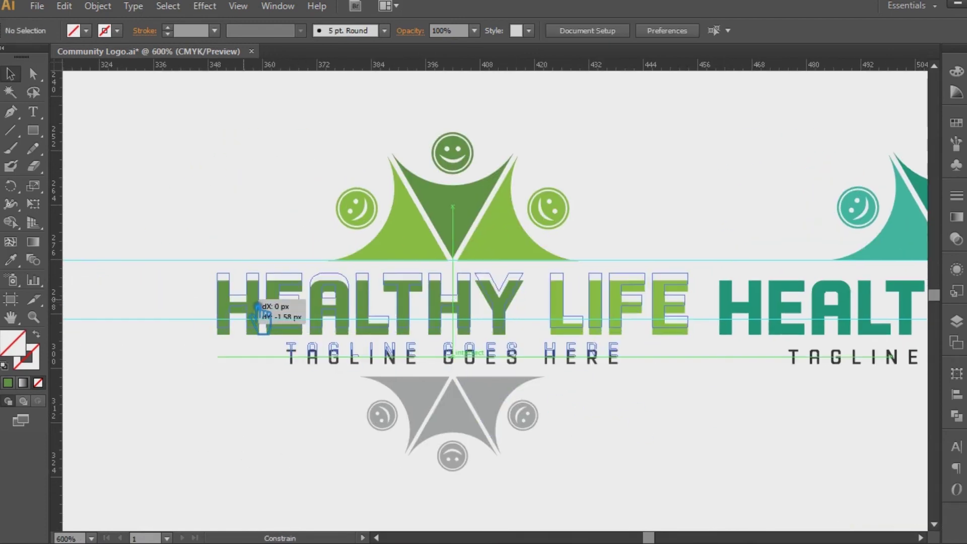
click(266, 382)
click(443, 409)
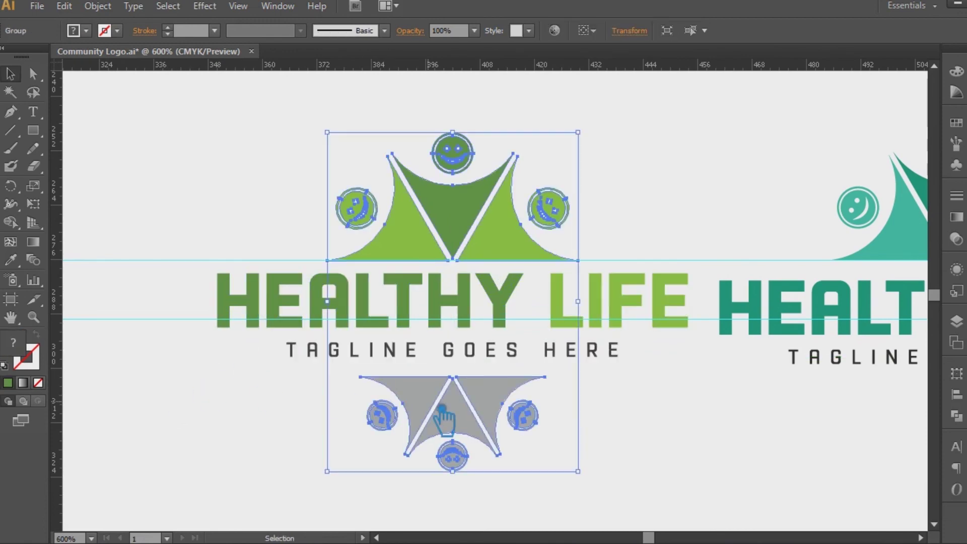
right_click(444, 409)
click(194, 438)
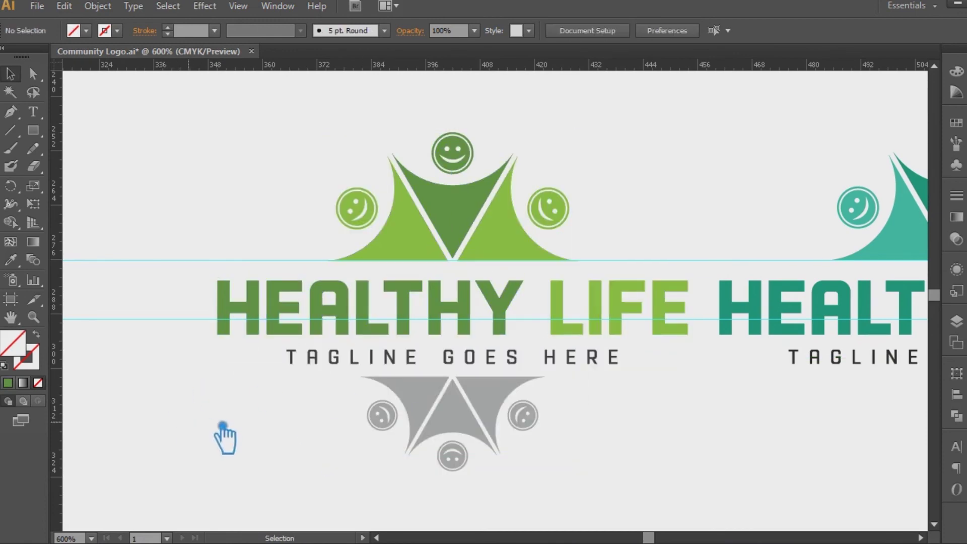
Select both HEALTHY LIFE wordmarks and vertically align them on one line.
drag(700, 416, 521, 403)
click(444, 287)
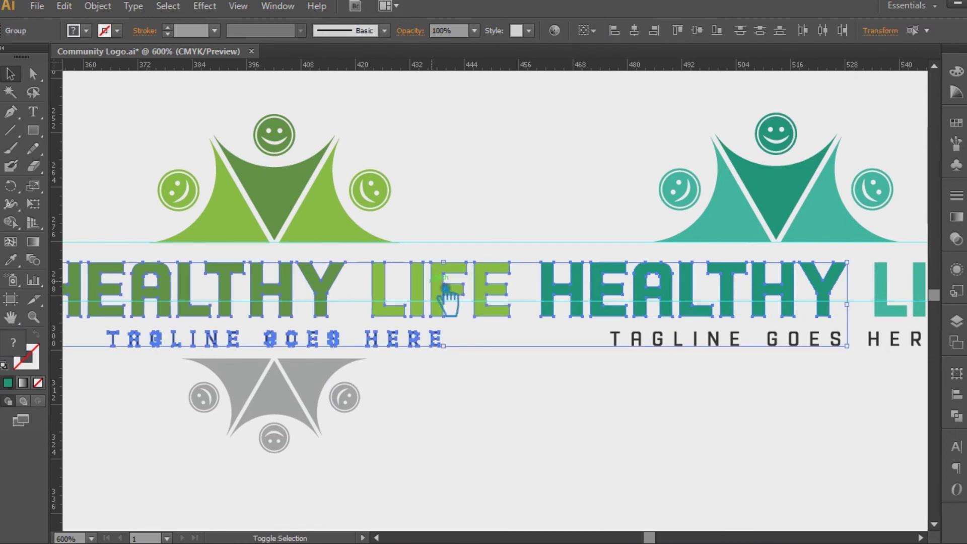
click(791, 418)
shift+click(796, 340)
shift+click(786, 307)
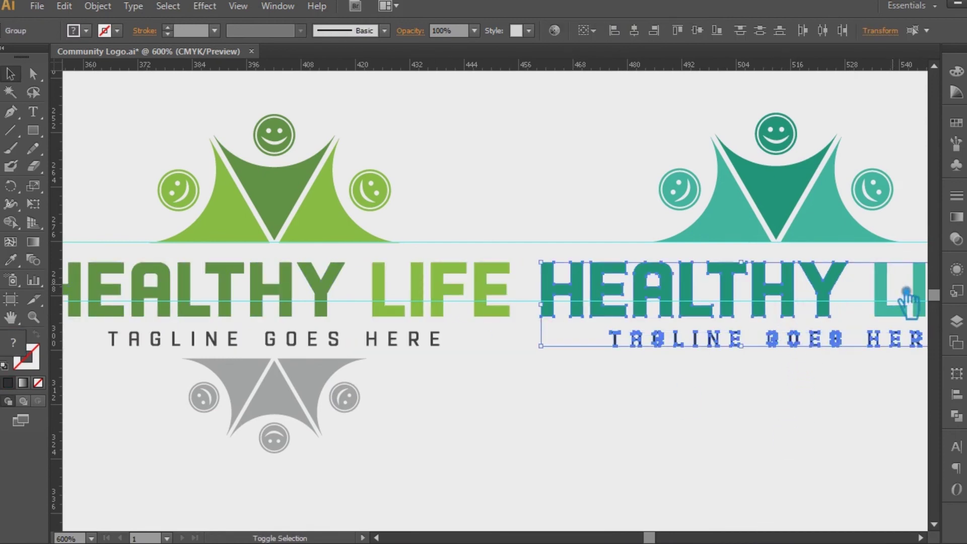
shift+click(437, 312)
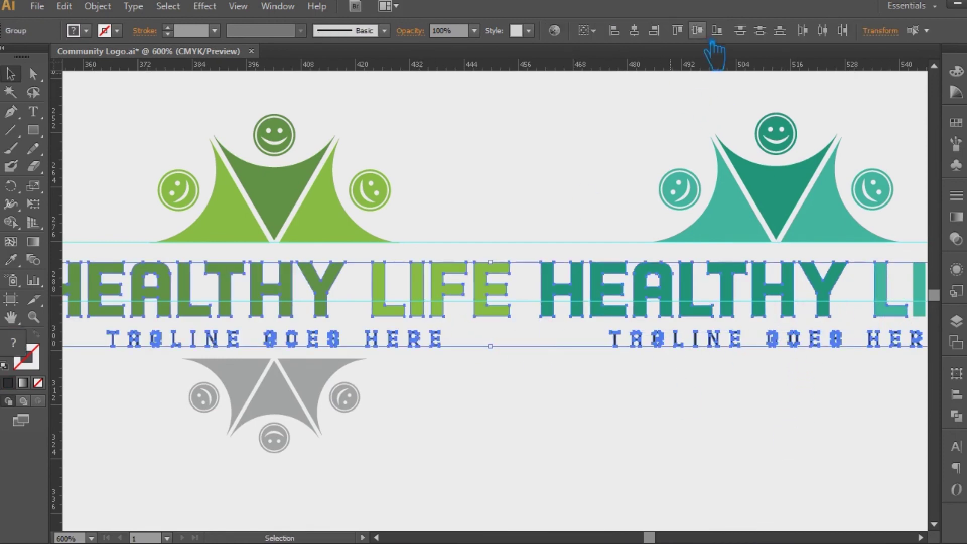
click(633, 141)
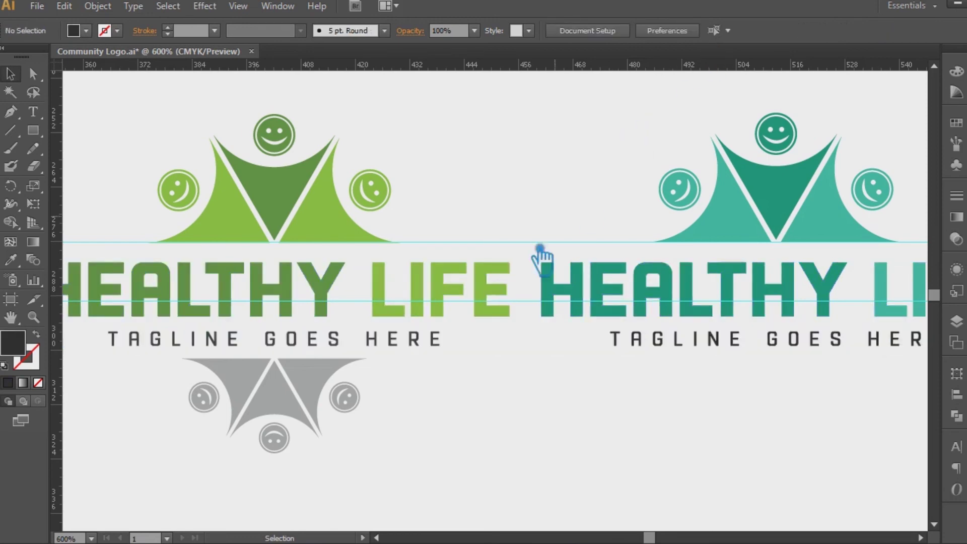
Ungroup the left logo and nudge its grey figures slightly lower.
click(275, 403)
right_click(275, 403)
click(277, 324)
click(259, 399)
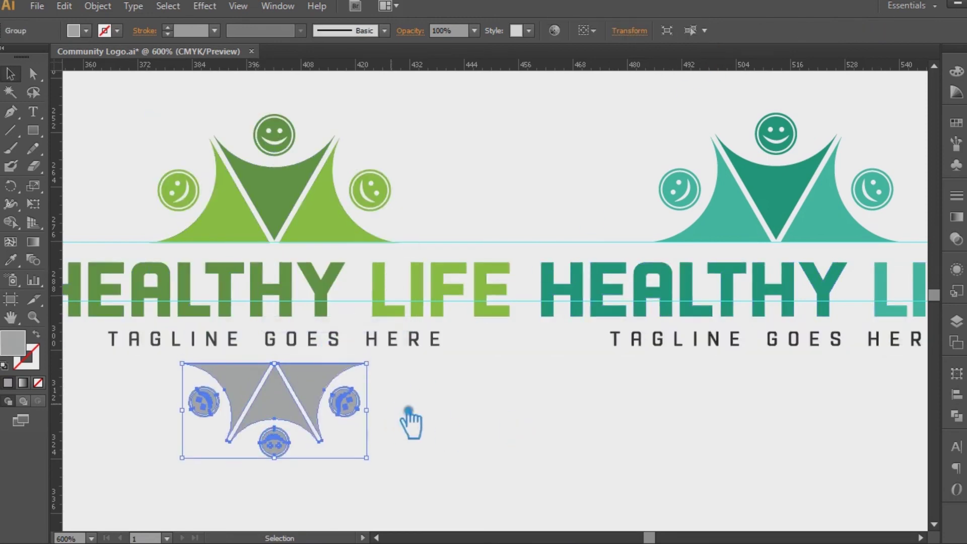
key(Down)
key(Down)
key(Down)
click(508, 411)
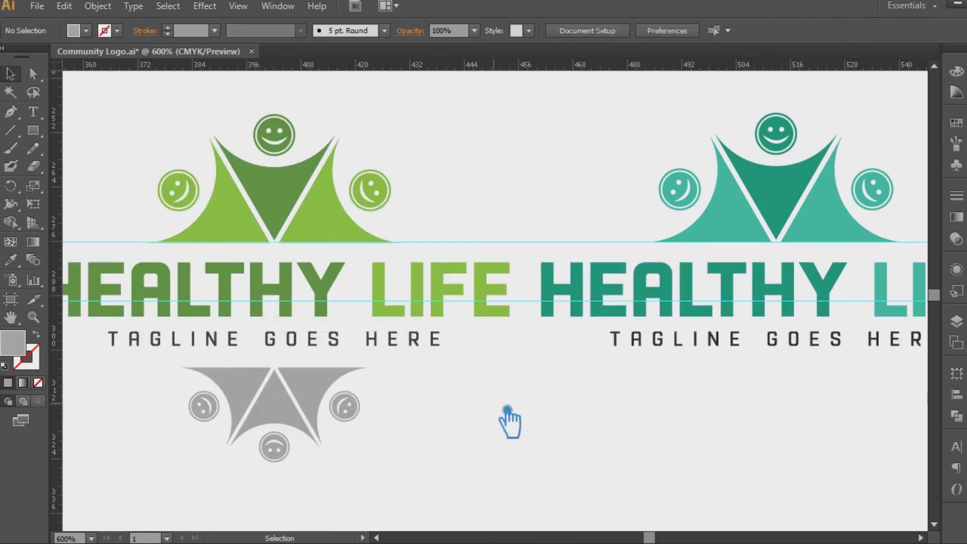
Shrink the grey figures and move them up closer beneath the tagline.
drag(507, 411, 580, 381)
click(426, 379)
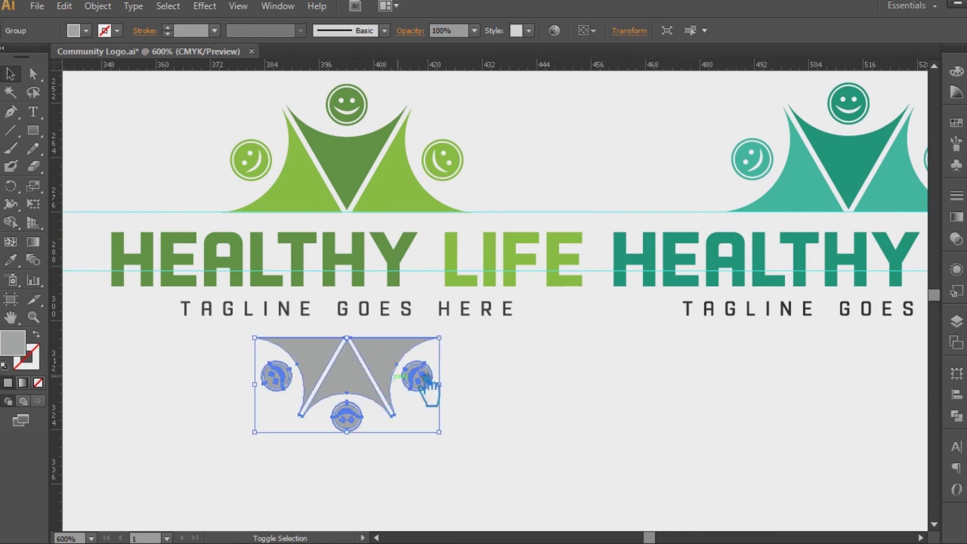
drag(439, 432, 417, 419)
drag(368, 380, 368, 375)
click(402, 403)
Enlarge the grey figures slightly, then select the whole green logo with them.
drag(708, 410, 648, 446)
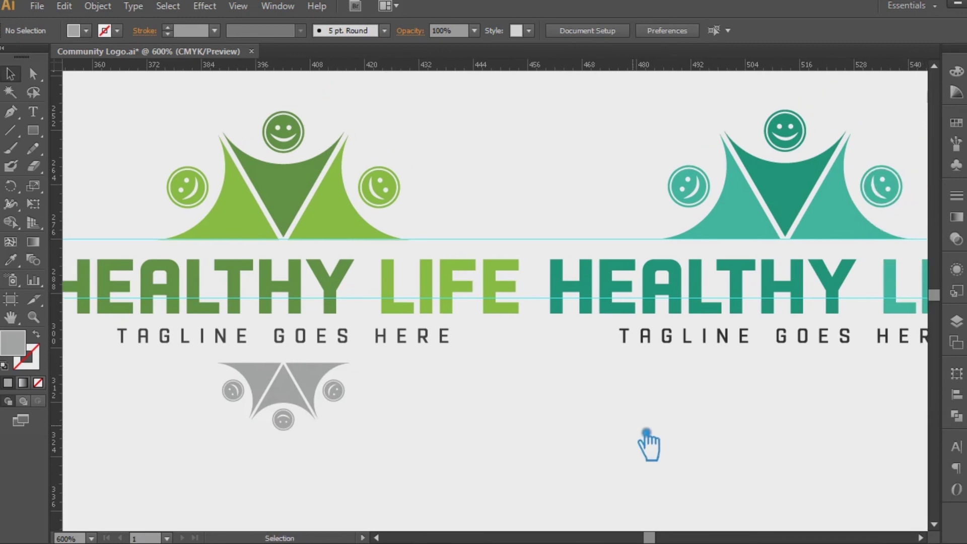
key(ctrl+minus)
key(ctrl+minus)
click(418, 359)
drag(421, 366, 440, 373)
drag(501, 403, 277, 198)
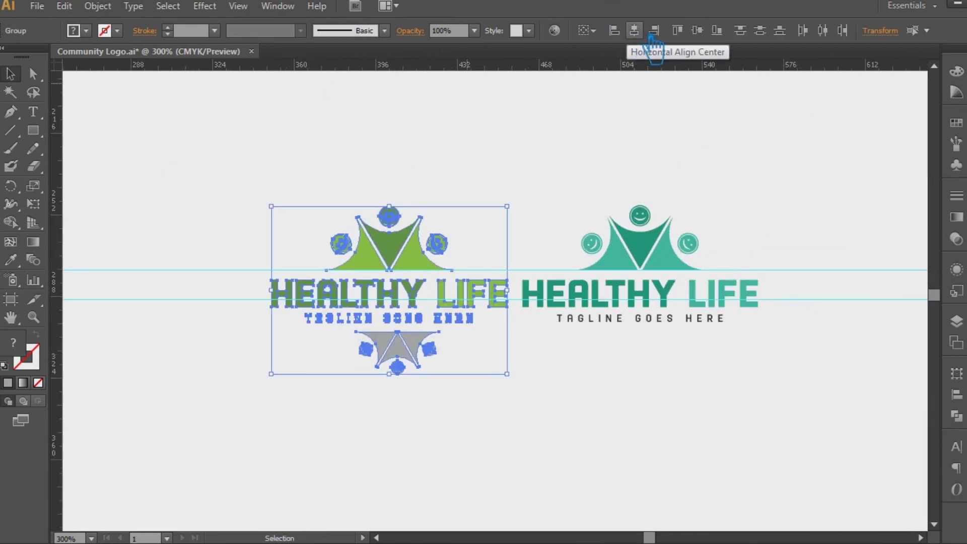
Apply Horizontal Align Center to the green logo and grey figures, then deselect.
click(634, 31)
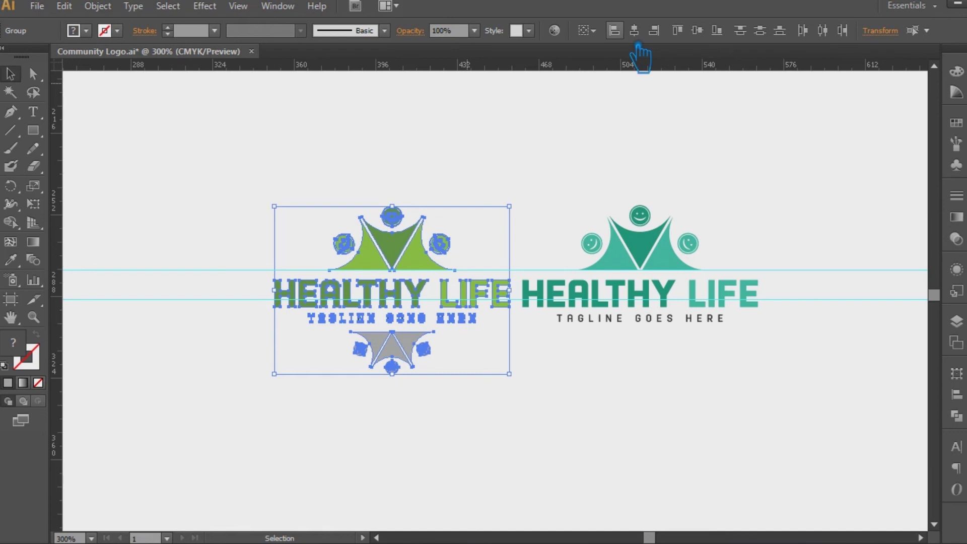
click(568, 451)
drag(603, 434, 554, 430)
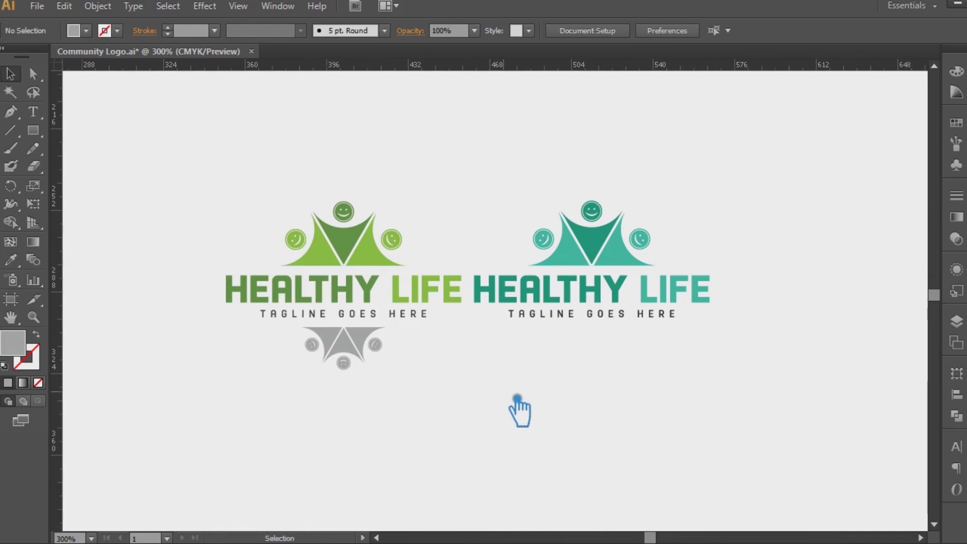
Zoom in around both logos and save the Community Logo file.
drag(165, 147, 780, 434)
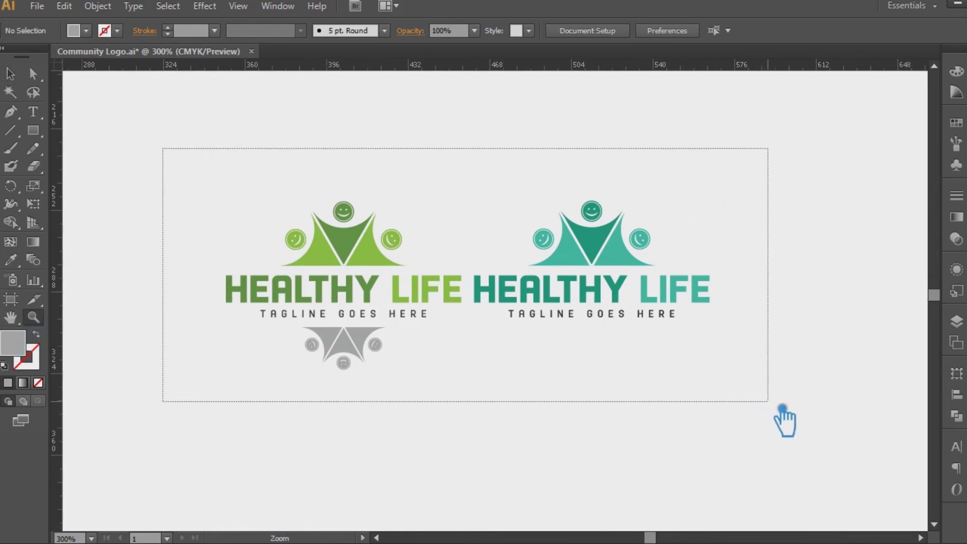
drag(119, 179, 889, 459)
key(v)
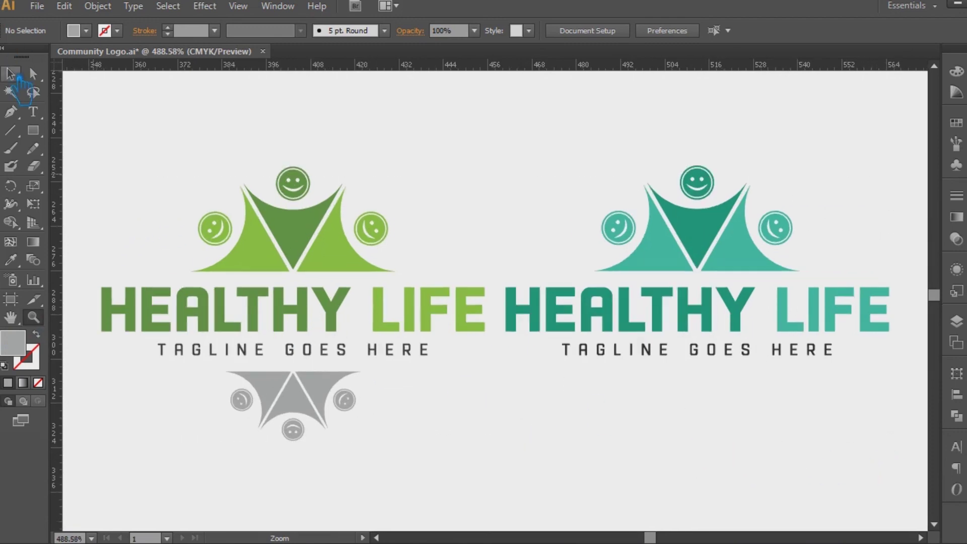
key(ctrl+s)
key(s)
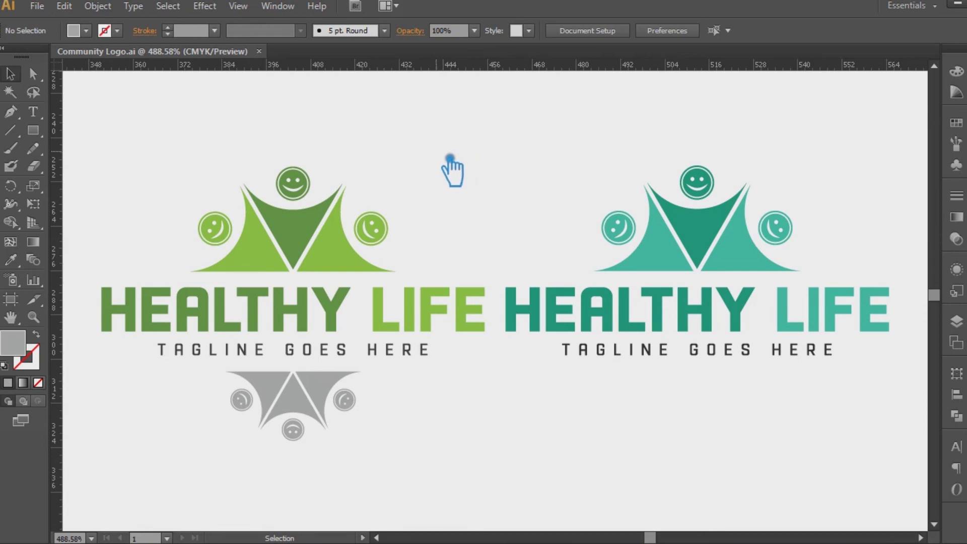
Give the bottom grey figure group a darker grey fill.
click(308, 402)
right_click(309, 402)
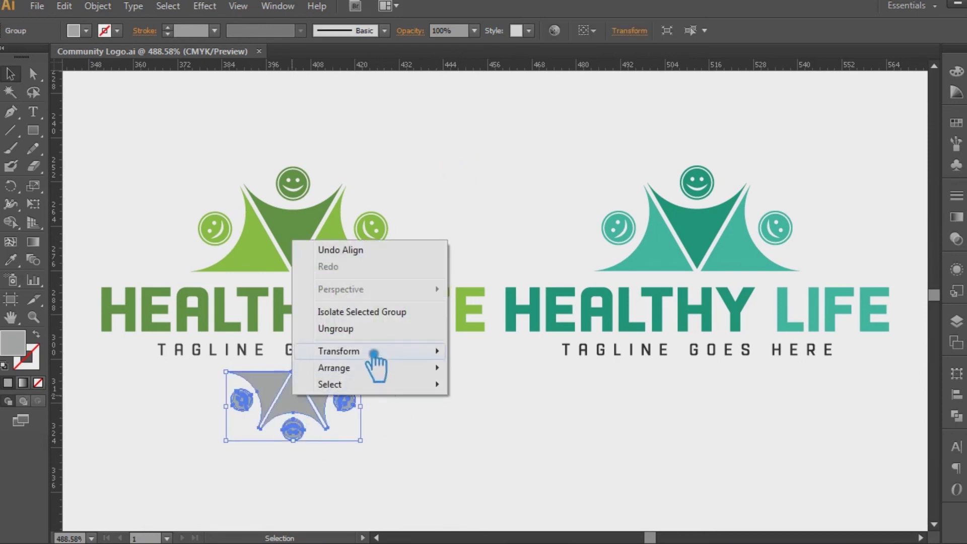
click(368, 398)
click(293, 413)
double_click(13, 342)
click(455, 182)
click(801, 96)
Deselect everything and save the Community Logo file again.
click(532, 415)
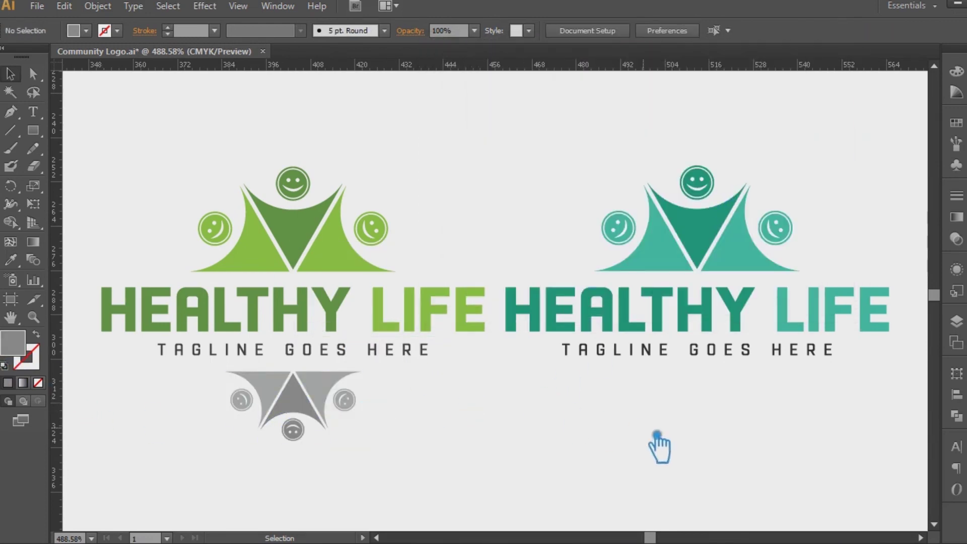
key(ctrl+s)
key(s)
click(11, 75)
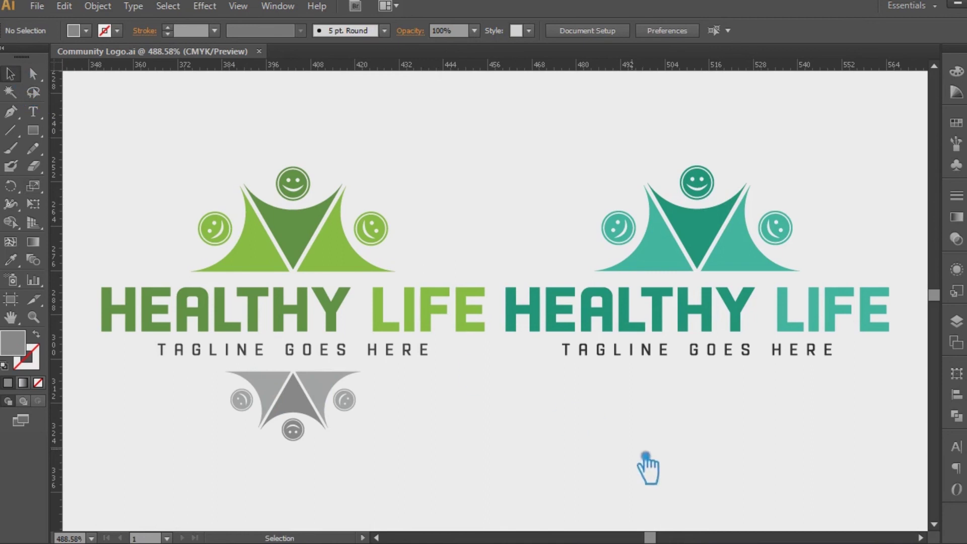